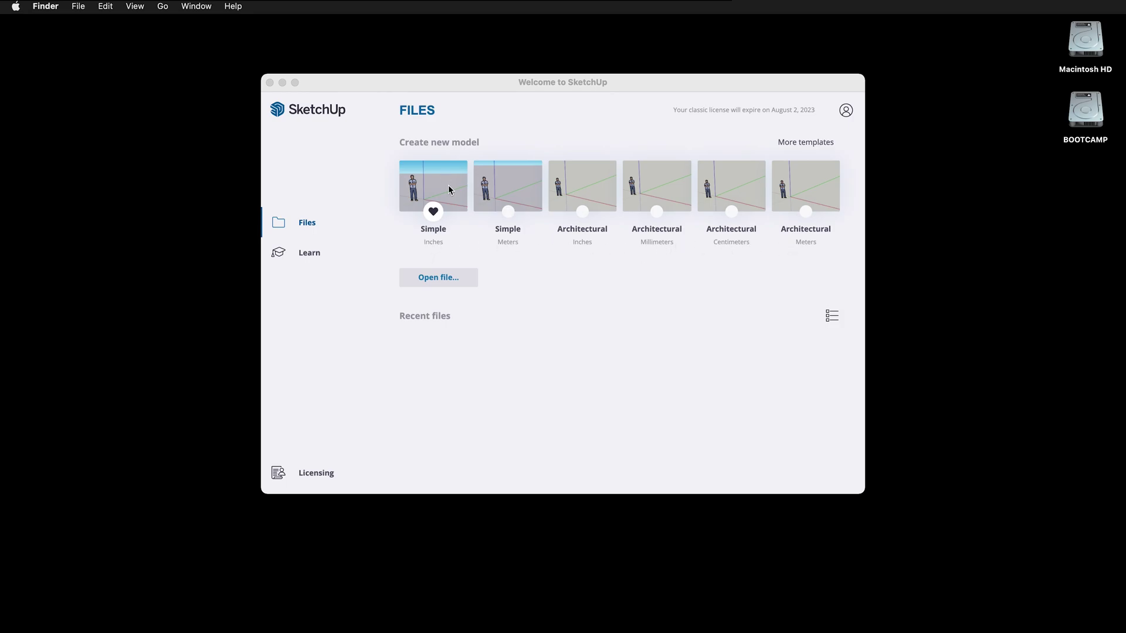
Create a new model from the Simple template in inches, then show the Large Tool Set palette and move it so it fits on screen.
{"action": "left_click", "coordinate": [425, 188]}
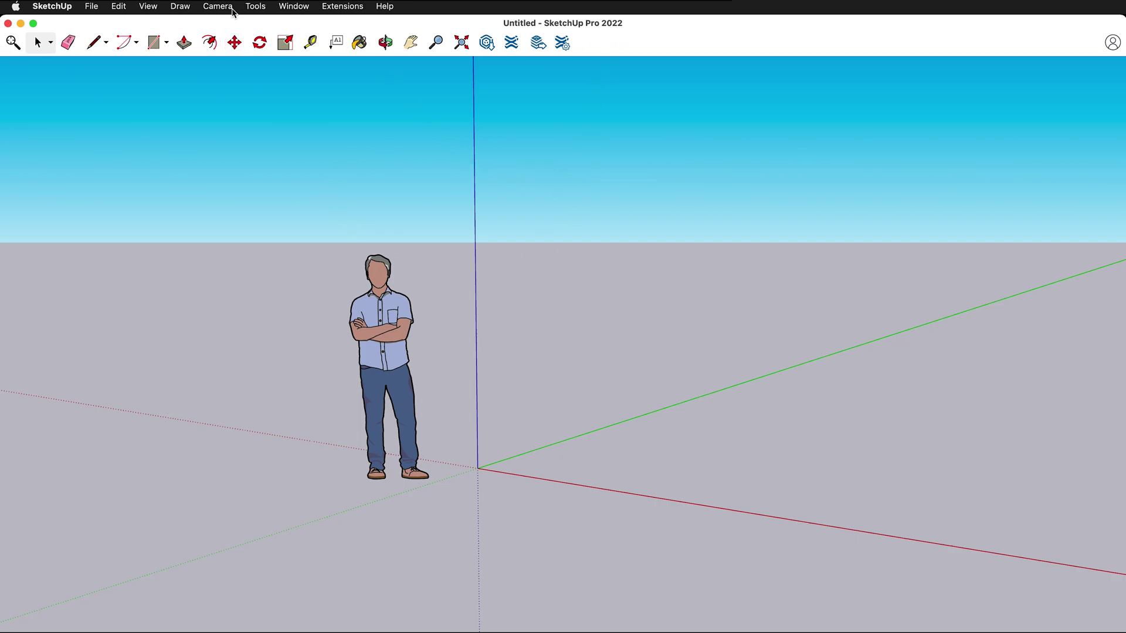
{"action": "left_click", "coordinate": [258, 7]}
{"action": "mouse_move", "coordinate": [153, 11]}
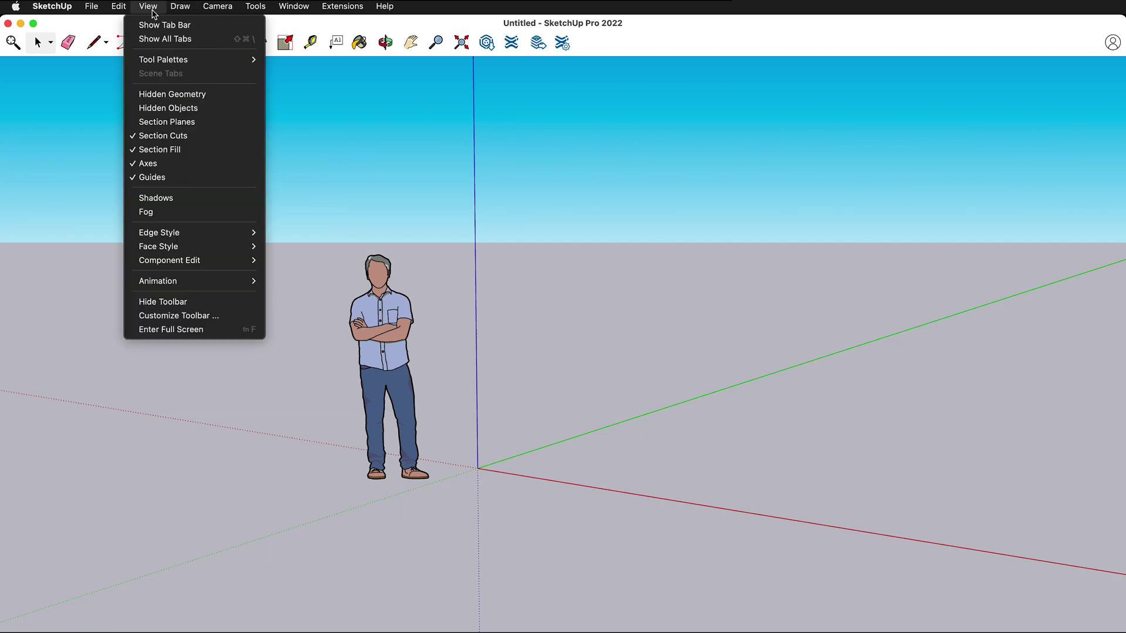
{"action": "mouse_move", "coordinate": [154, 60]}
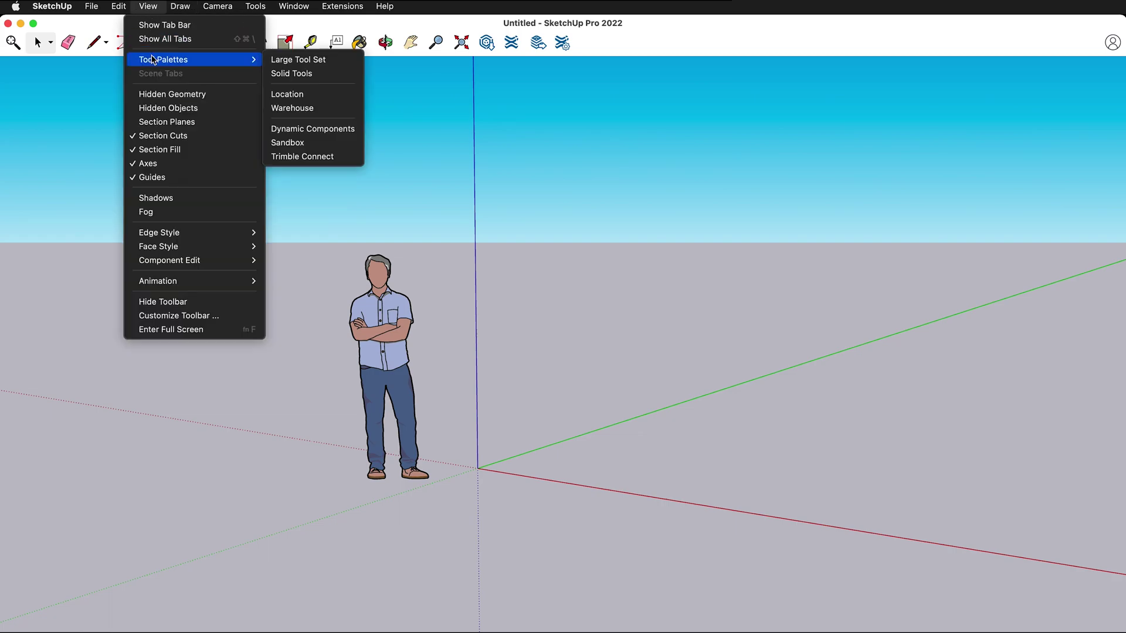
{"action": "left_click", "coordinate": [300, 61]}
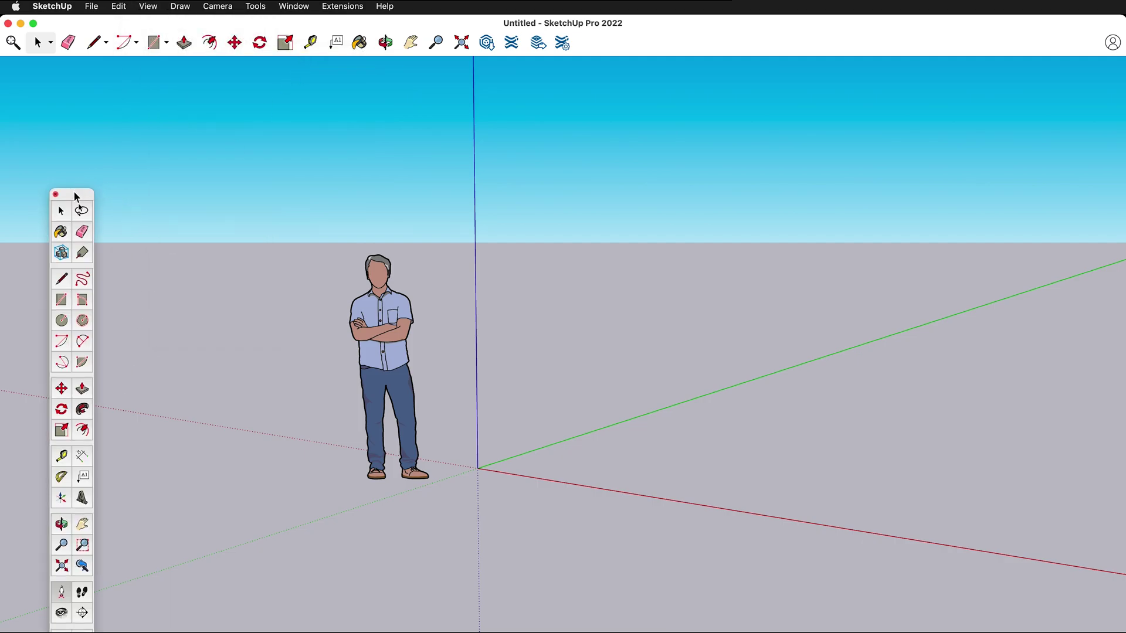
{"action": "left_click_drag", "start_coordinate": [78, 186], "coordinate": [50, 83]}
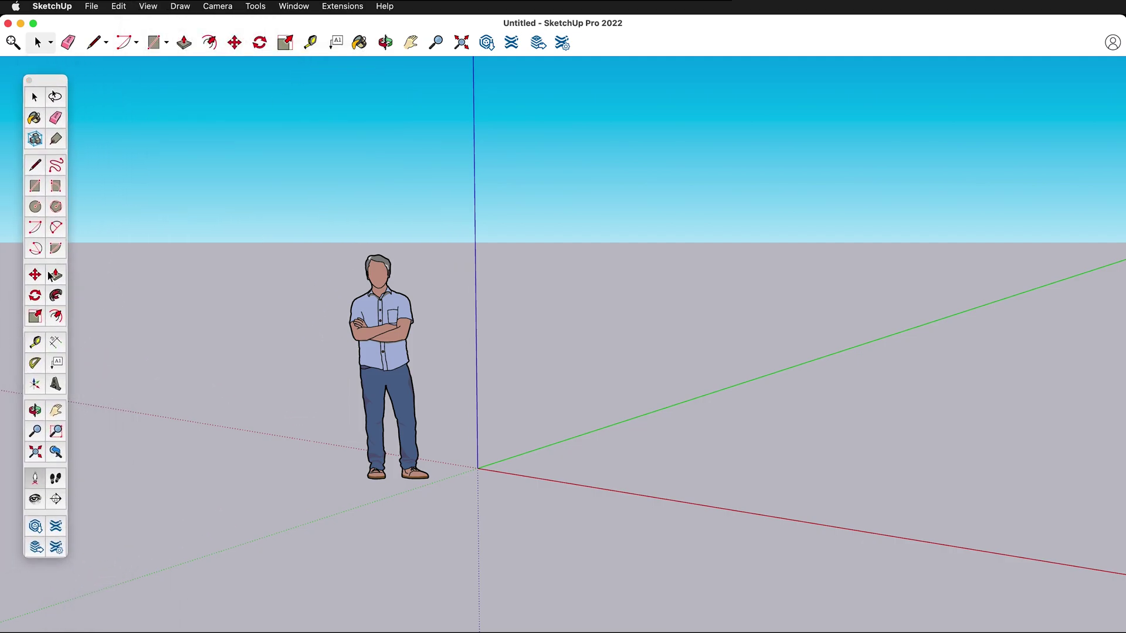
Close the Large Tool Set palette and show it again.
{"action": "left_click", "coordinate": [28, 81]}
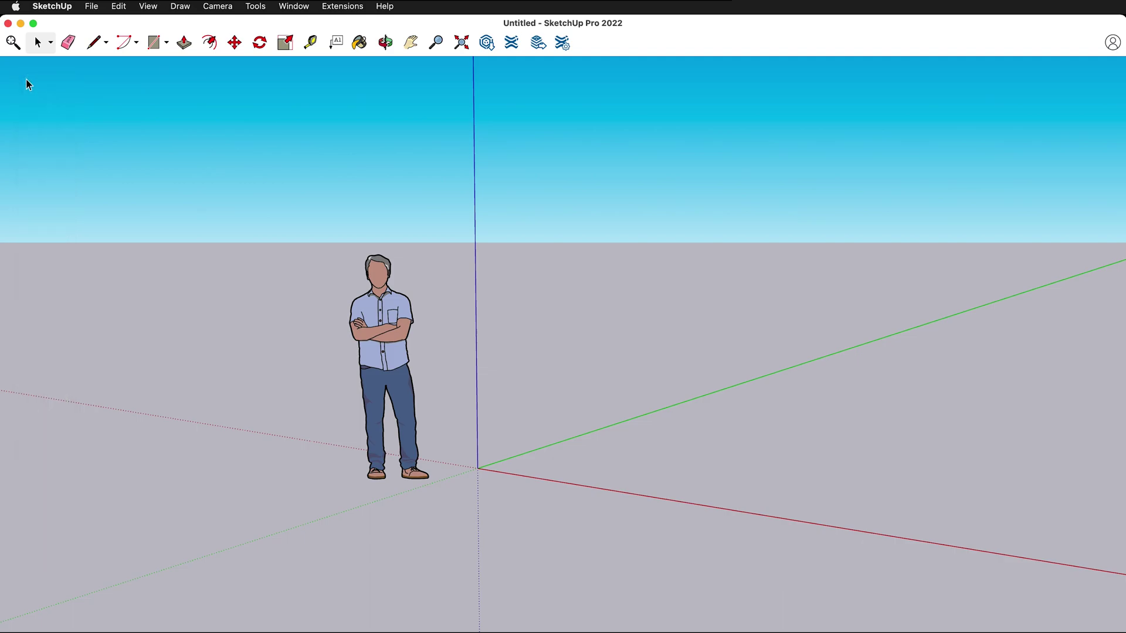
{"action": "left_click", "coordinate": [147, 6]}
{"action": "mouse_move", "coordinate": [160, 61]}
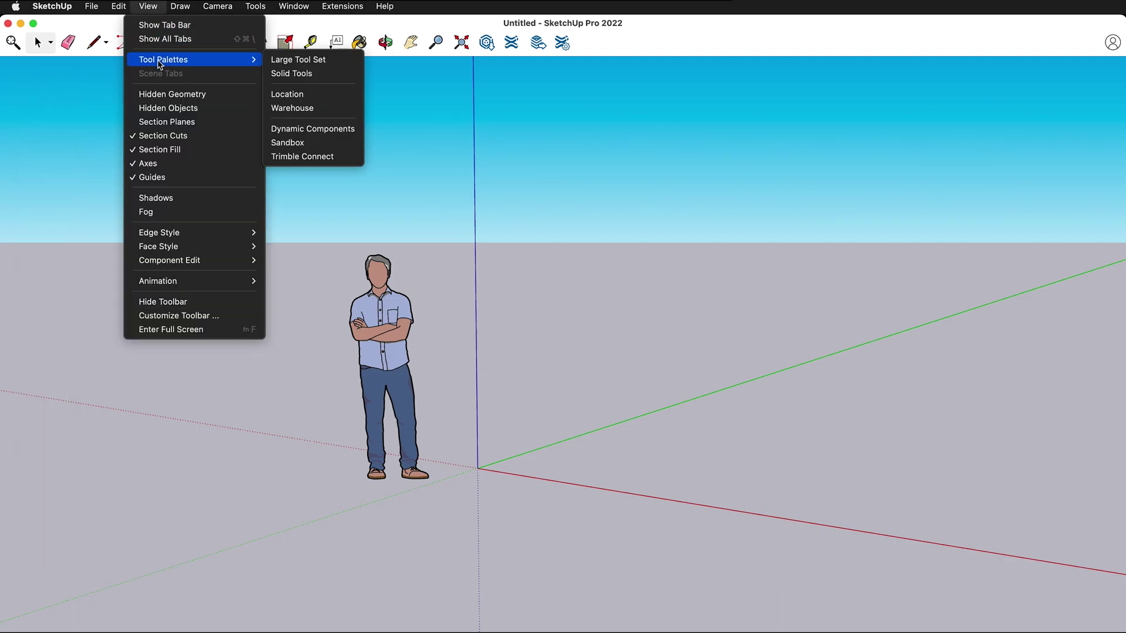
{"action": "left_click", "coordinate": [329, 60]}
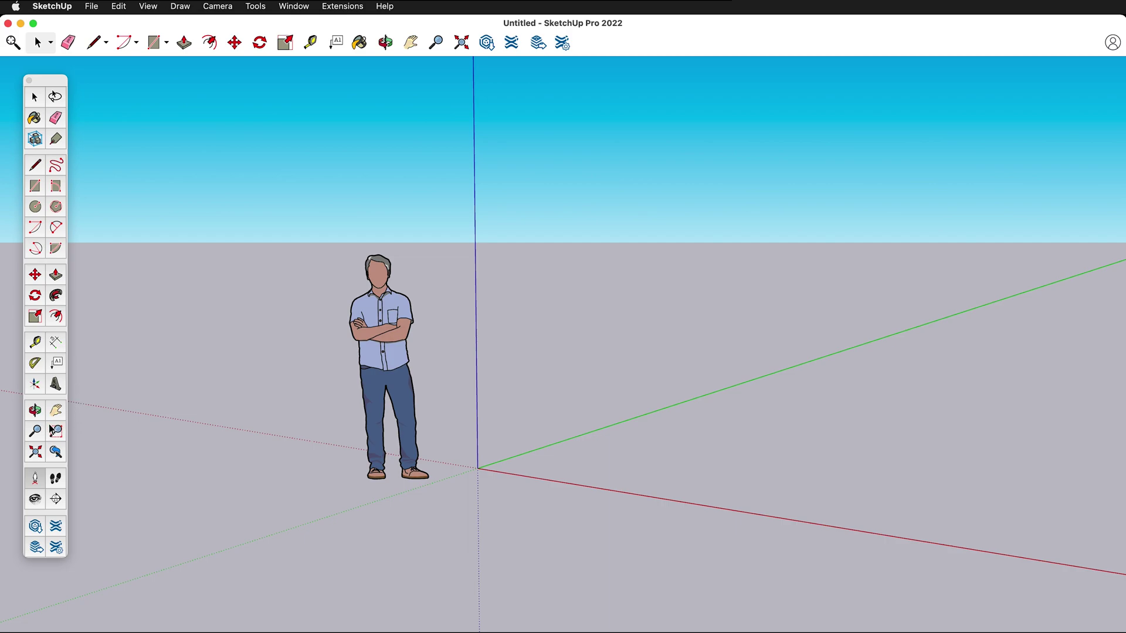
Look around the standing figure and the axes using the Orbit, Pan and Zoom tools in turn.
{"action": "left_click", "coordinate": [35, 410]}
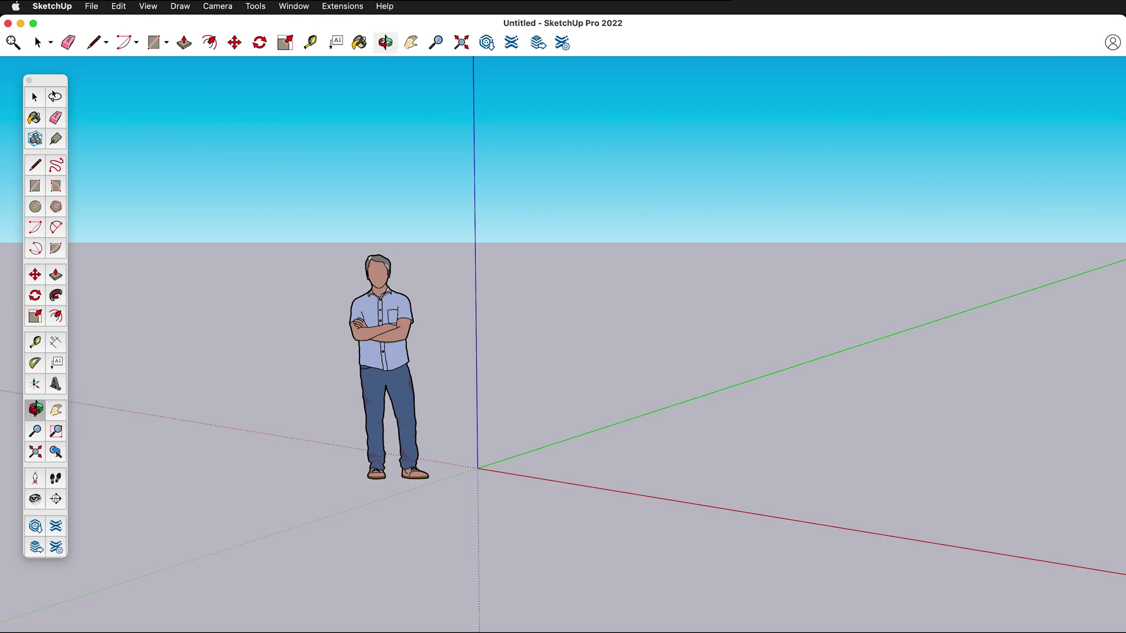
{"action": "left_click_drag", "start_coordinate": [502, 282], "coordinate": [132, 418]}
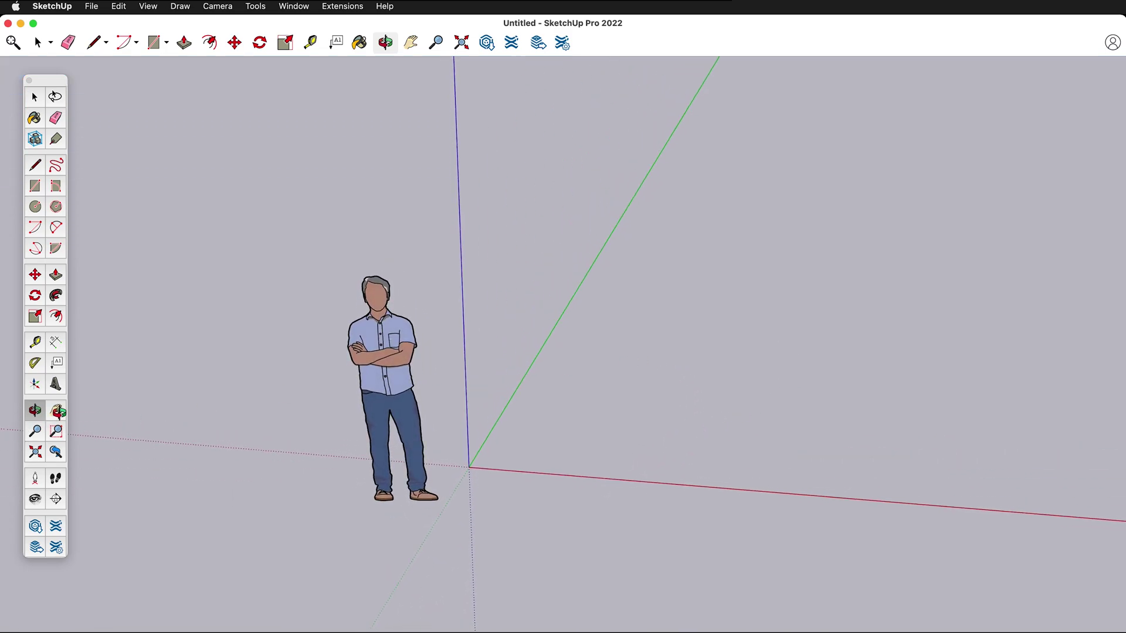
{"action": "left_click", "coordinate": [56, 410]}
{"action": "left_click_drag", "start_coordinate": [444, 272], "coordinate": [617, 266]}
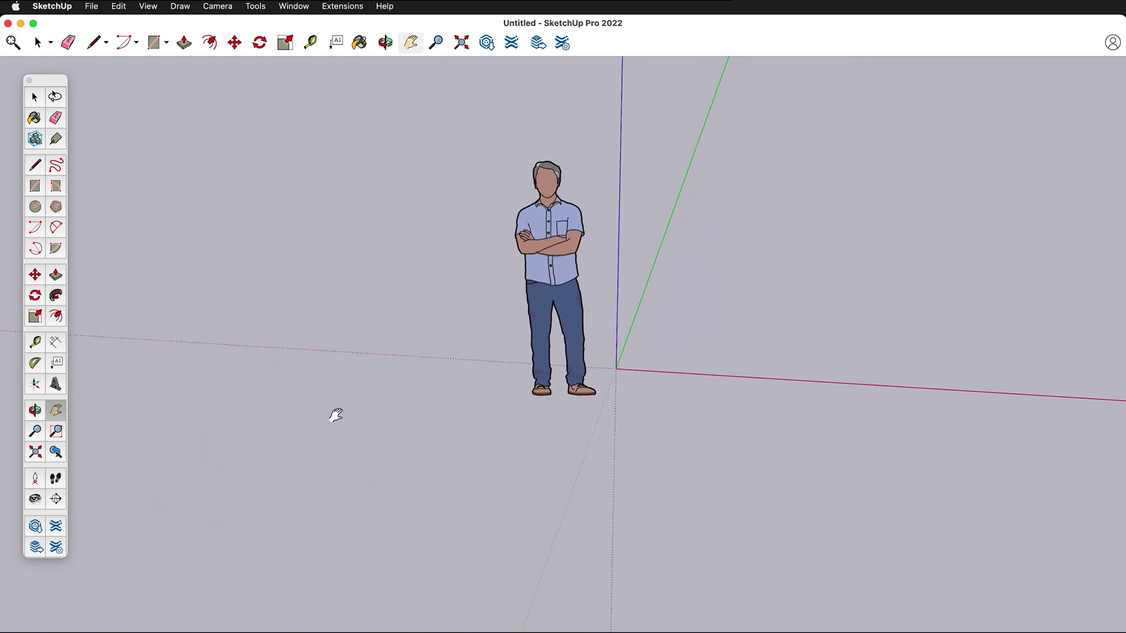
{"action": "left_click", "coordinate": [34, 431]}
{"action": "left_click_drag", "start_coordinate": [545, 304], "coordinate": [522, 402]}
{"action": "left_click_drag", "start_coordinate": [519, 342], "coordinate": [510, 289]}
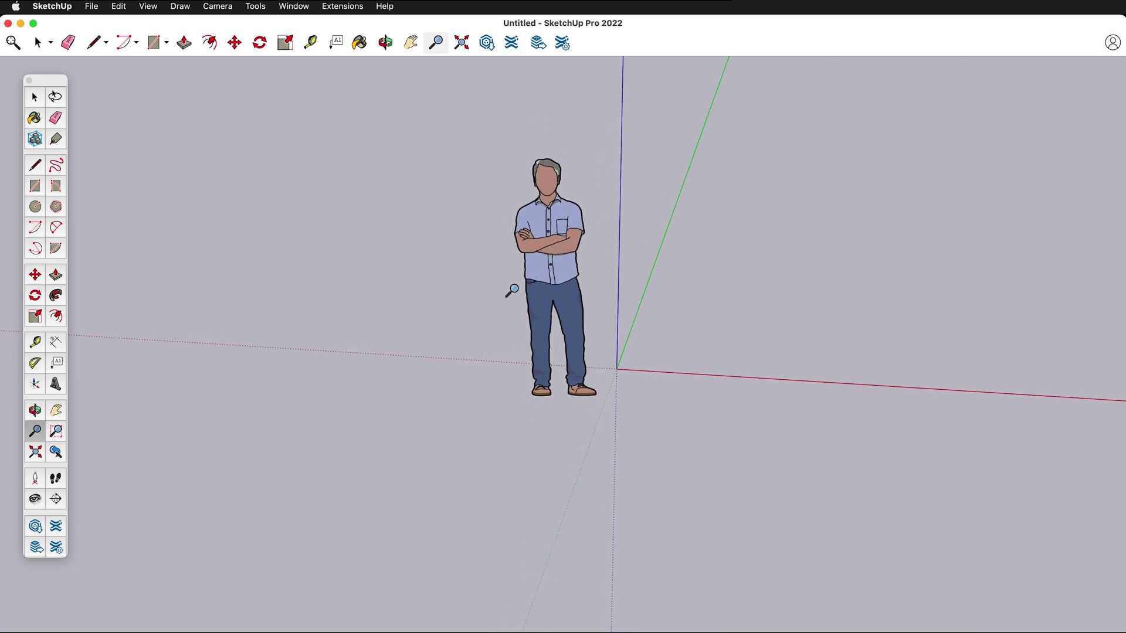
{"action": "left_click", "coordinate": [34, 411]}
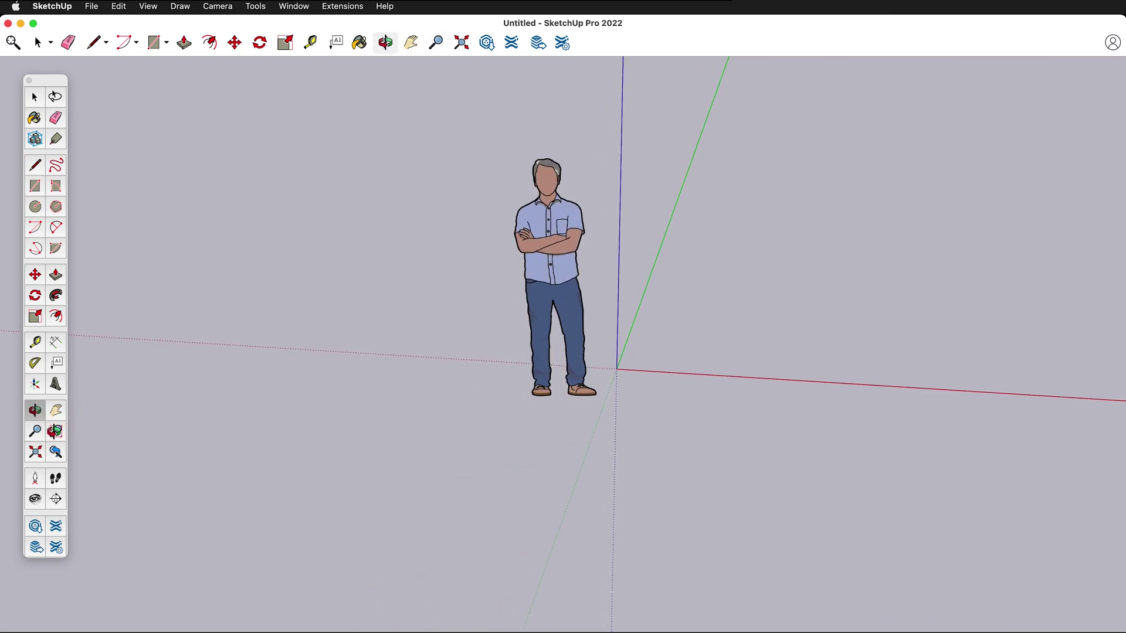
With the Select tool active, orbit and pan around the figure and examine its head and shoes at close range.
{"action": "left_click", "coordinate": [35, 97]}
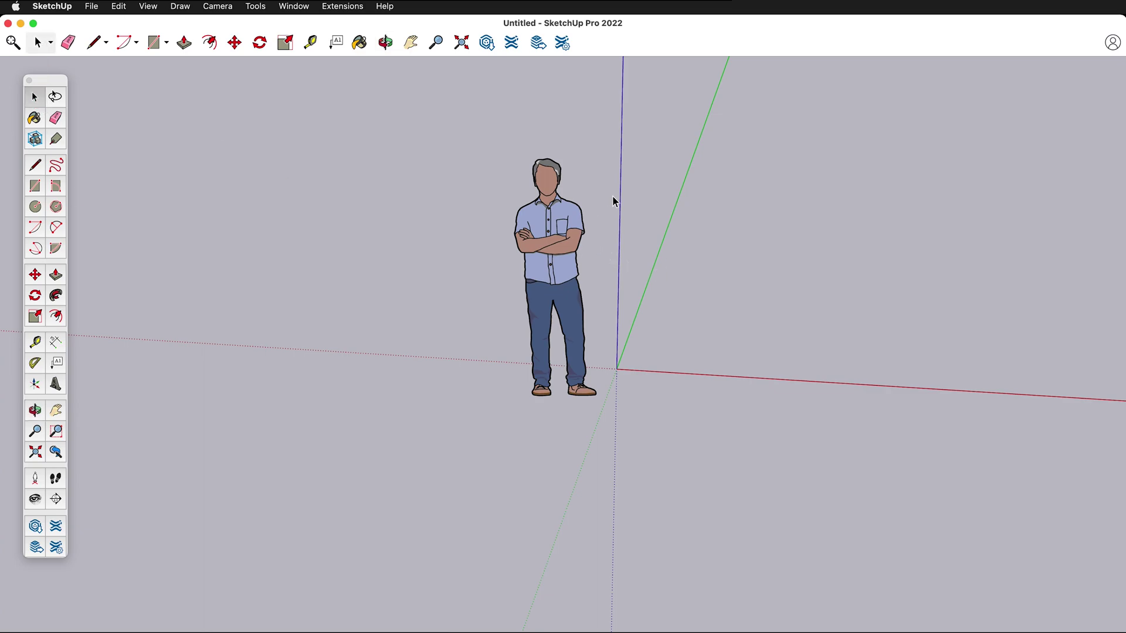
{"action": "middle_click_drag", "start_coordinate": [613, 201], "coordinate": [691, 247]}
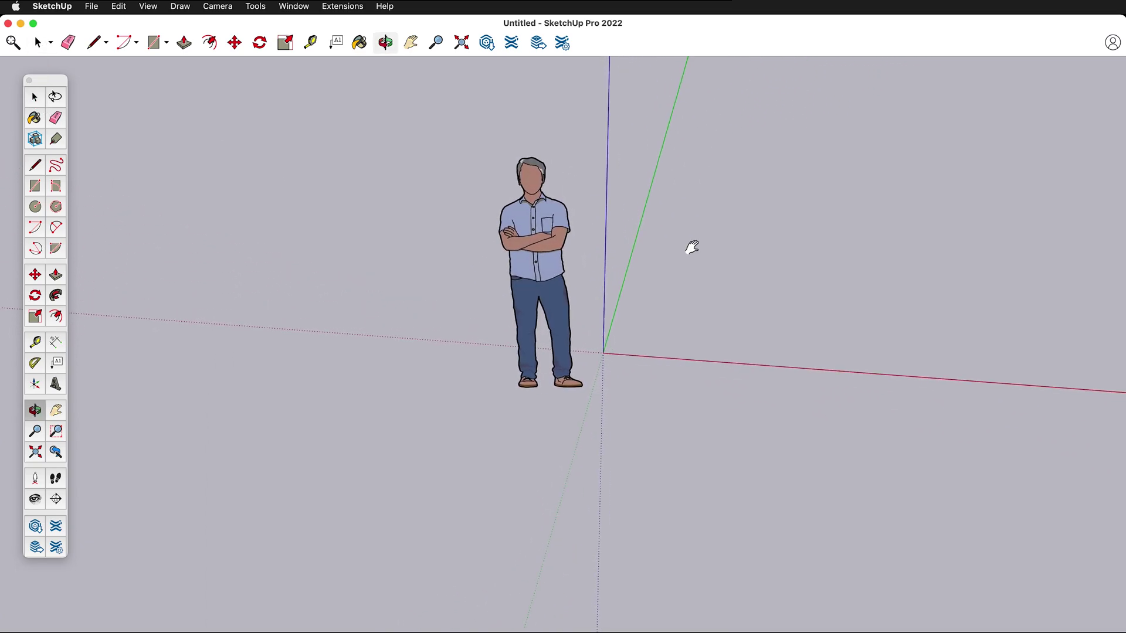
{"action": "middle_click_drag", "start_coordinate": [825, 245], "coordinate": [804, 284], "text": "shift"}
{"action": "scroll", "coordinate": [469, 322], "scroll_direction": "up", "scroll_amount": 3}
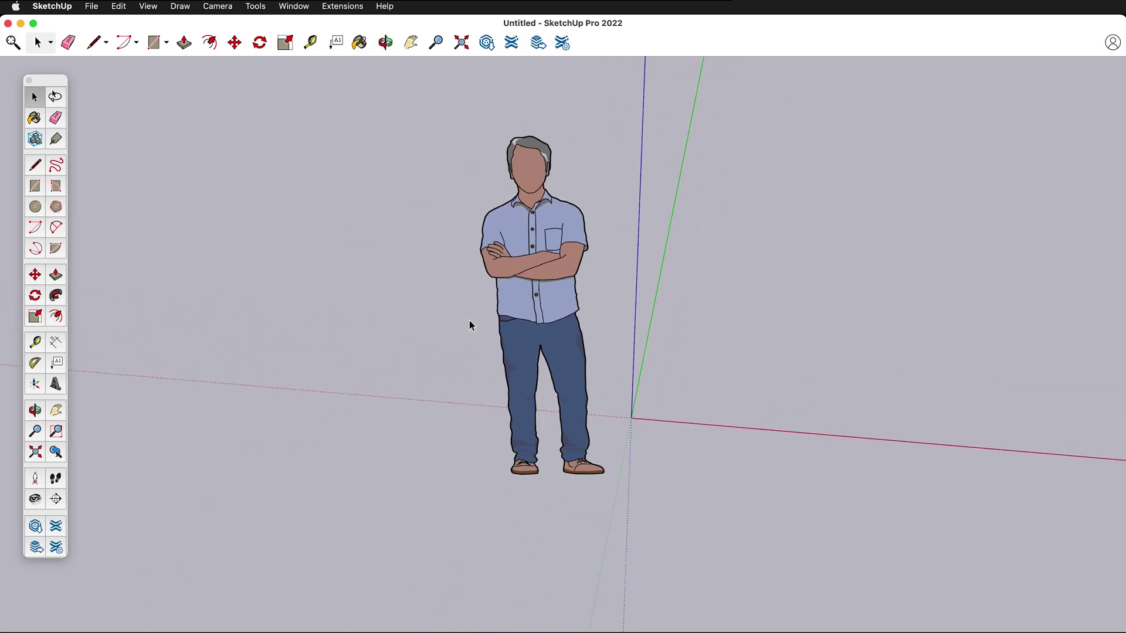
{"action": "scroll", "coordinate": [470, 322], "scroll_direction": "down", "scroll_amount": 5}
{"action": "scroll", "coordinate": [535, 241], "scroll_direction": "up", "scroll_amount": 5}
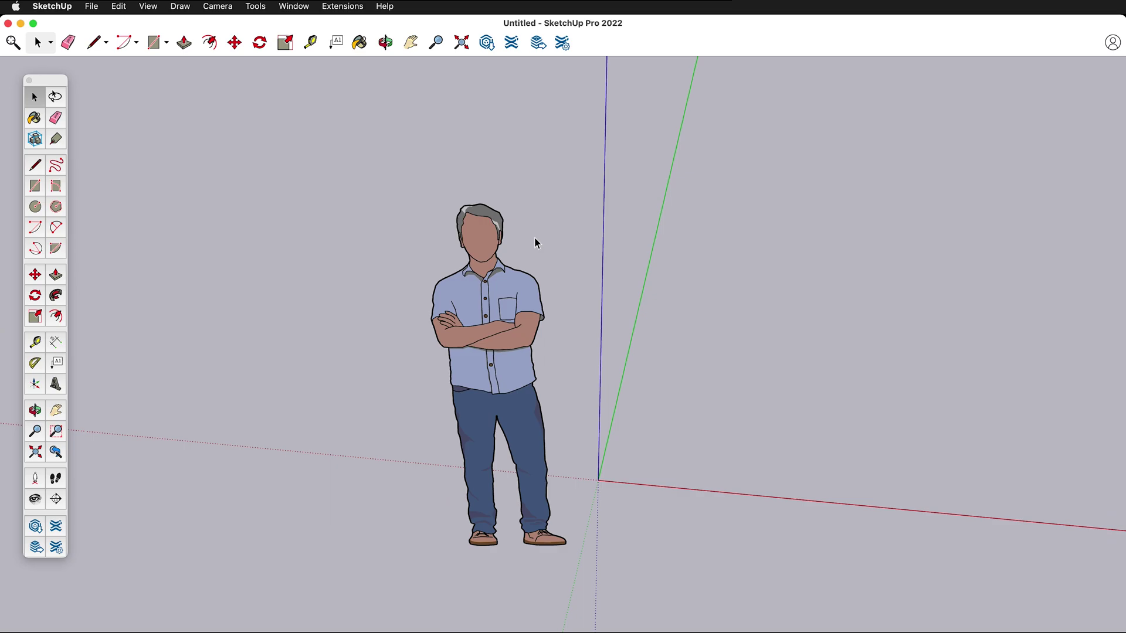
{"action": "scroll", "coordinate": [535, 239], "scroll_direction": "down", "scroll_amount": 5}
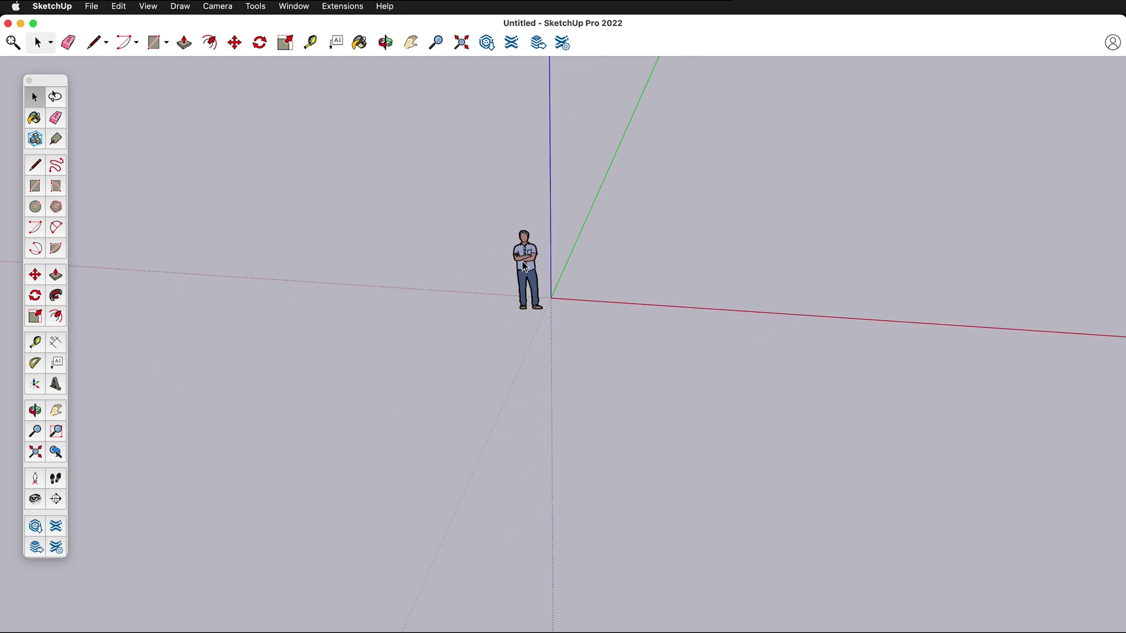
{"action": "scroll", "coordinate": [525, 238], "scroll_direction": "up", "scroll_amount": 8}
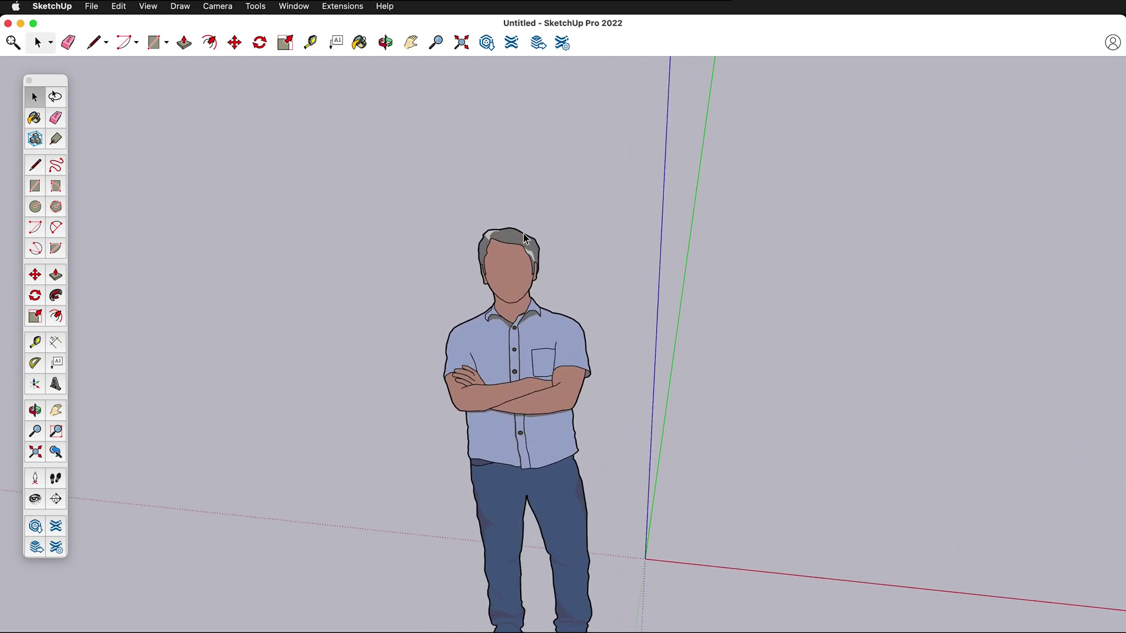
{"action": "scroll", "coordinate": [524, 238], "scroll_direction": "up", "scroll_amount": 5}
{"action": "scroll", "coordinate": [524, 237], "scroll_direction": "down", "scroll_amount": 12}
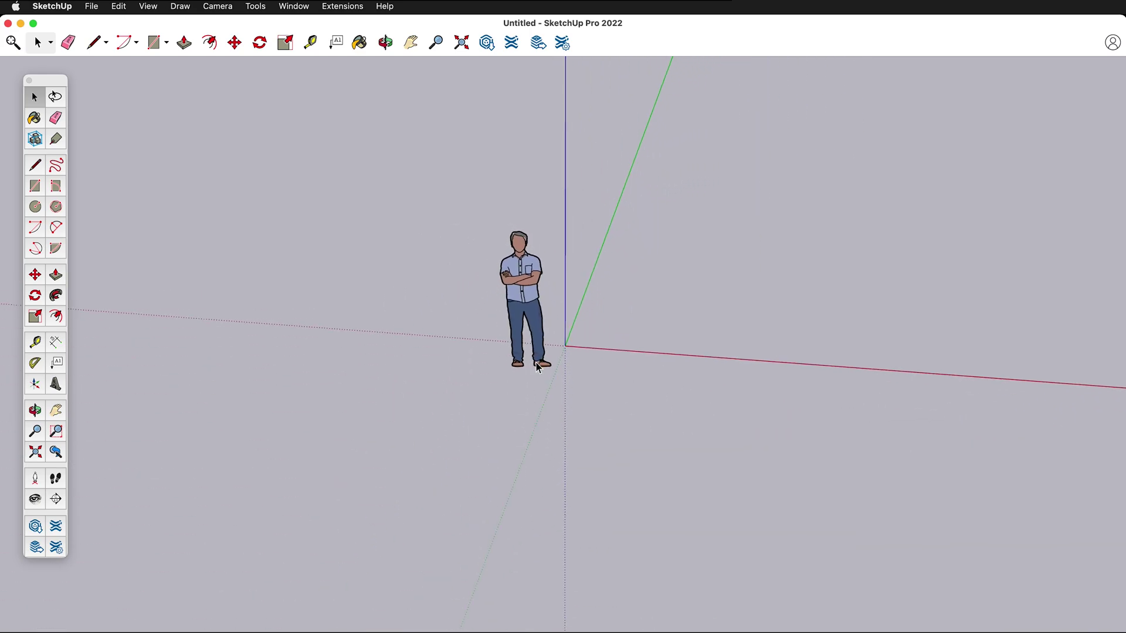
{"action": "scroll", "coordinate": [538, 366], "scroll_direction": "up", "scroll_amount": 10}
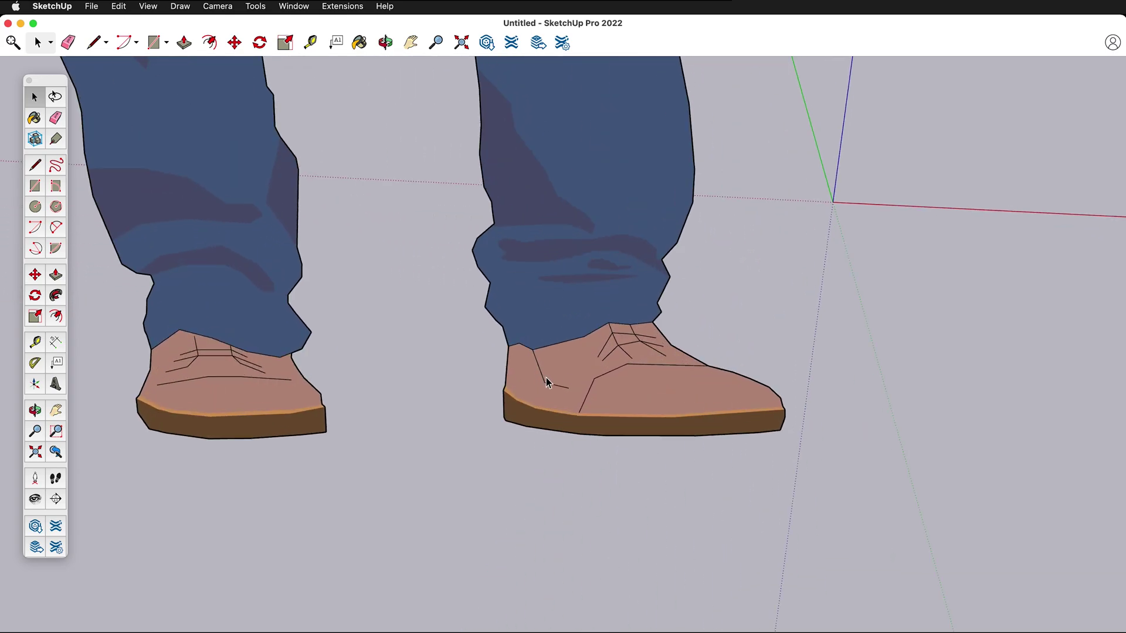
{"action": "scroll", "coordinate": [565, 300], "scroll_direction": "down", "scroll_amount": 8}
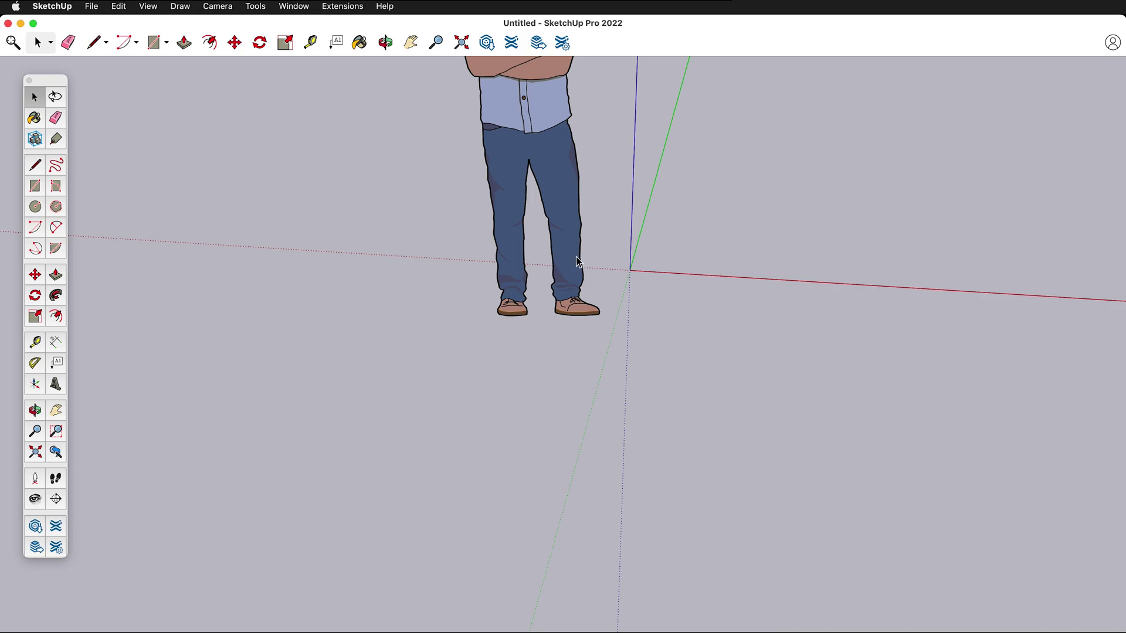
{"action": "scroll", "coordinate": [211, 311], "scroll_direction": "down", "scroll_amount": 3}
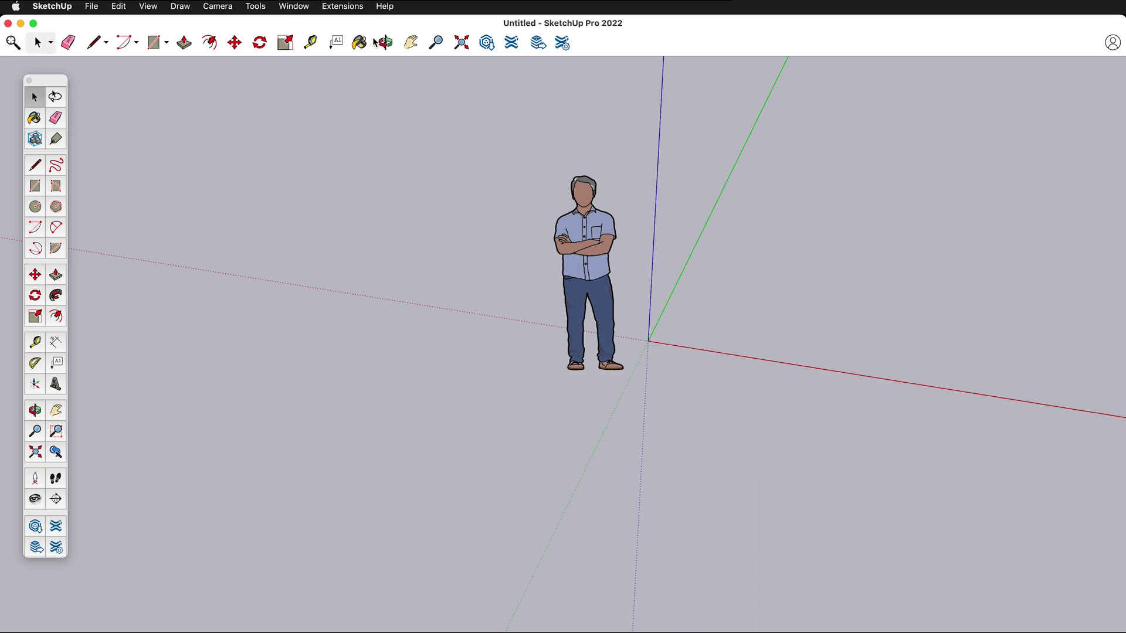
Draw two freehand ground rectangles, one between the solid red and green axes and one between the dotted red and green axes.
{"action": "left_click", "coordinate": [33, 189]}
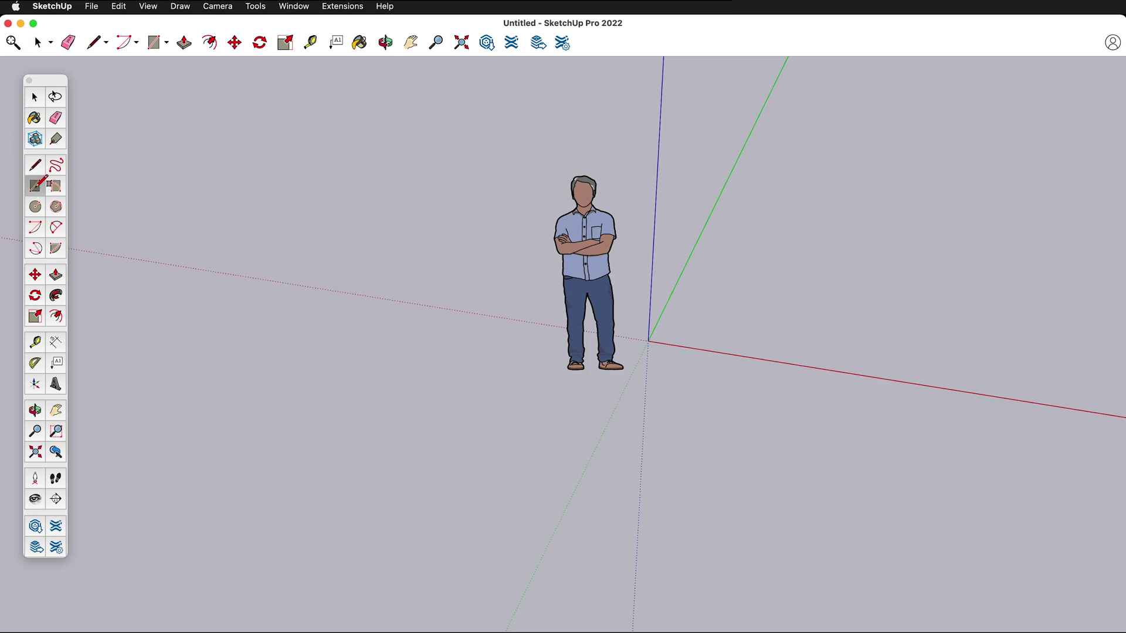
{"action": "left_click", "coordinate": [689, 337]}
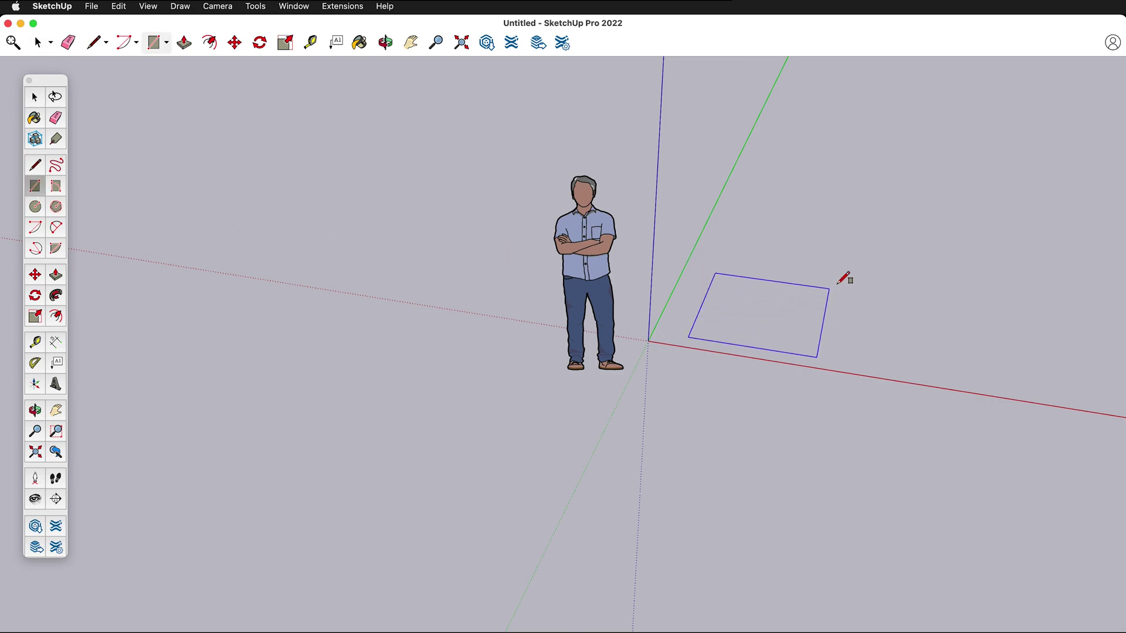
{"action": "left_click", "coordinate": [872, 249]}
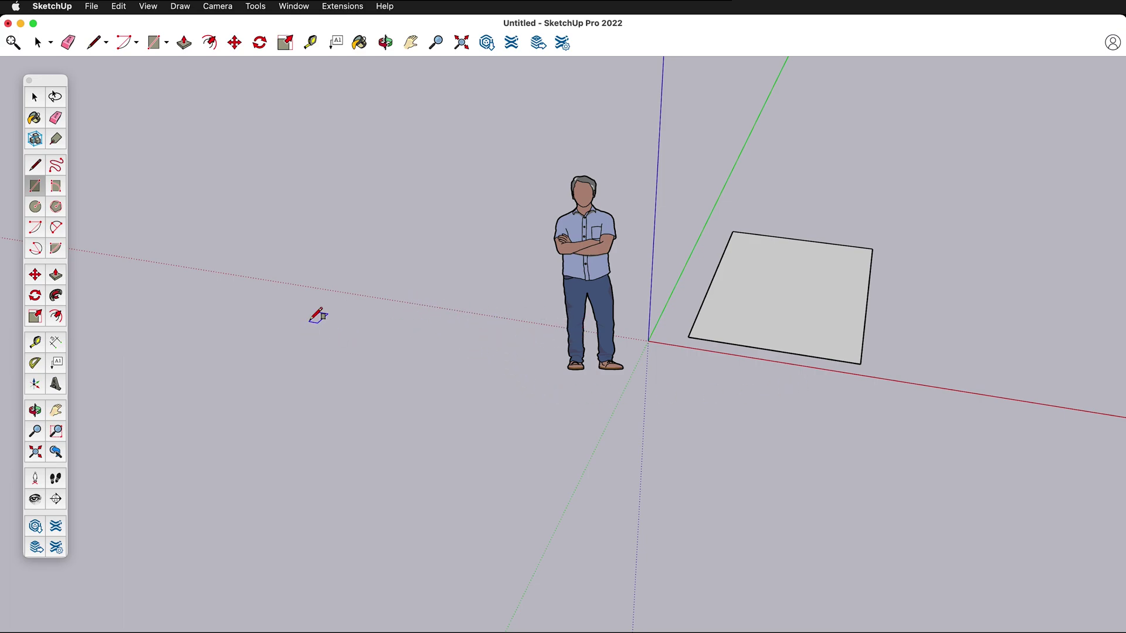
{"action": "key", "text": "l"}
{"action": "left_click", "coordinate": [312, 321]}
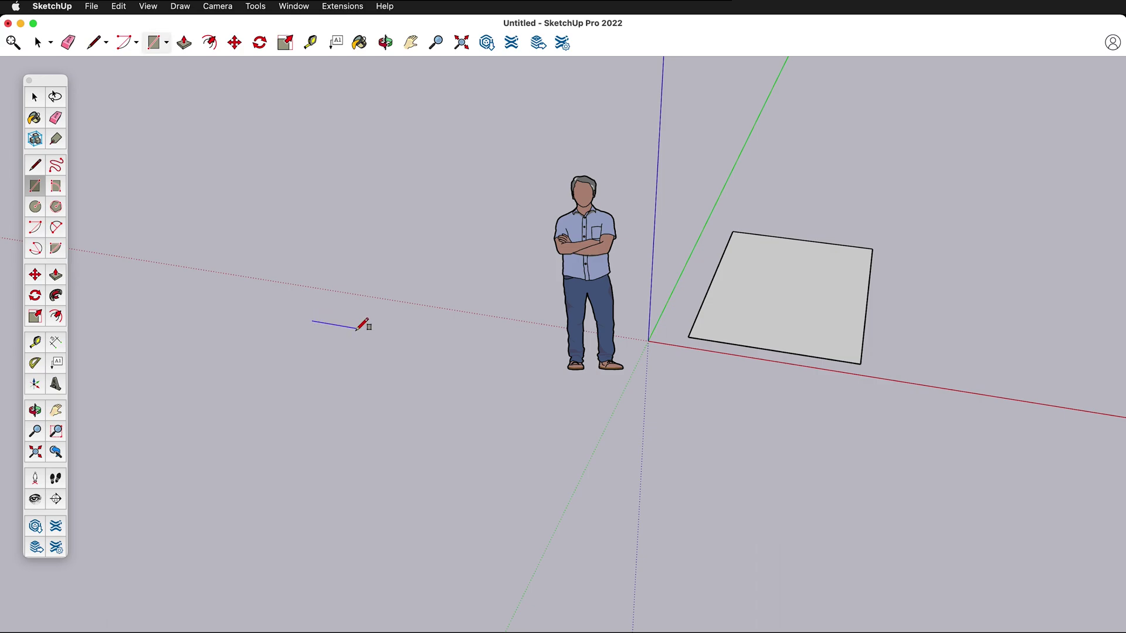
{"action": "left_click", "coordinate": [424, 442]}
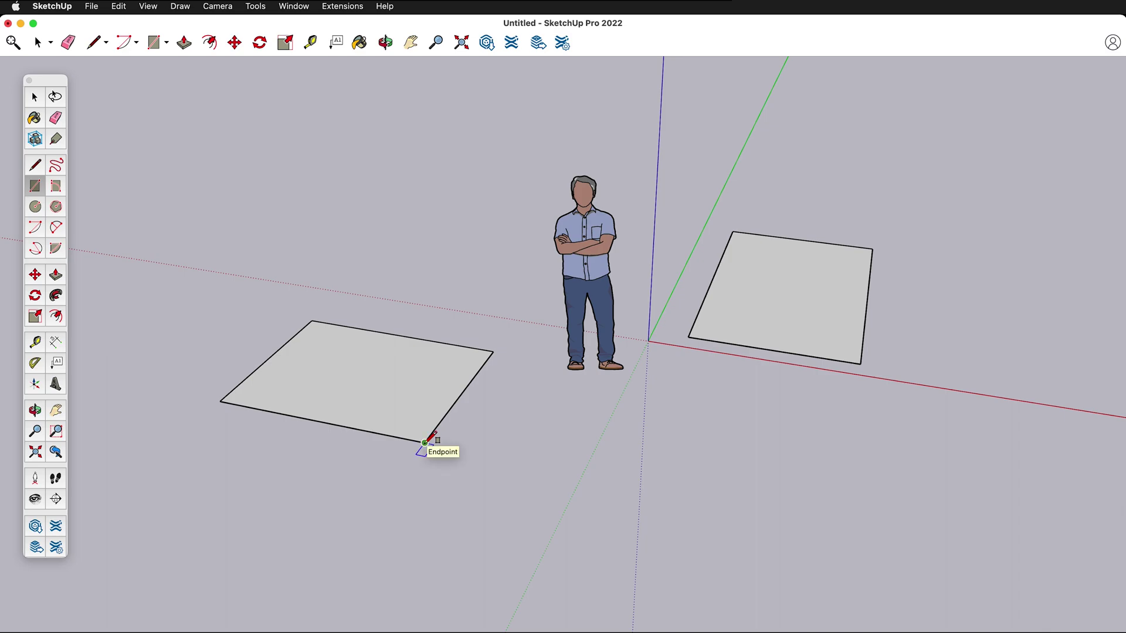
Draw three more freehand ground rectangles: one behind the figure, one beyond the first rectangle and a narrow one in front of the solid red axis.
{"action": "key", "text": "r"}
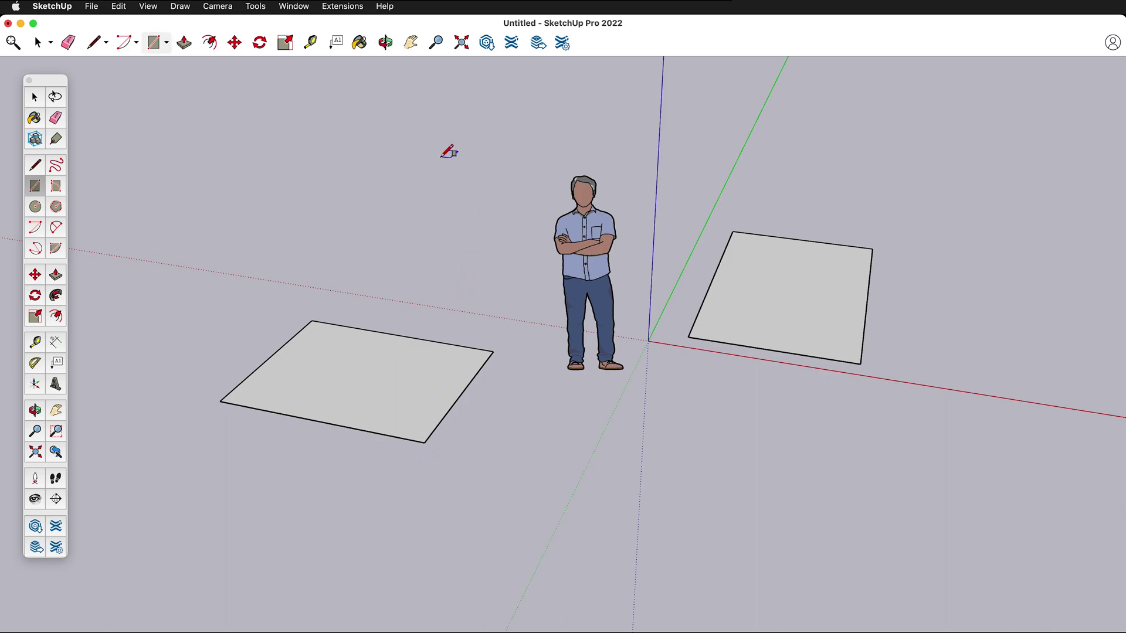
{"action": "left_click", "coordinate": [441, 157]}
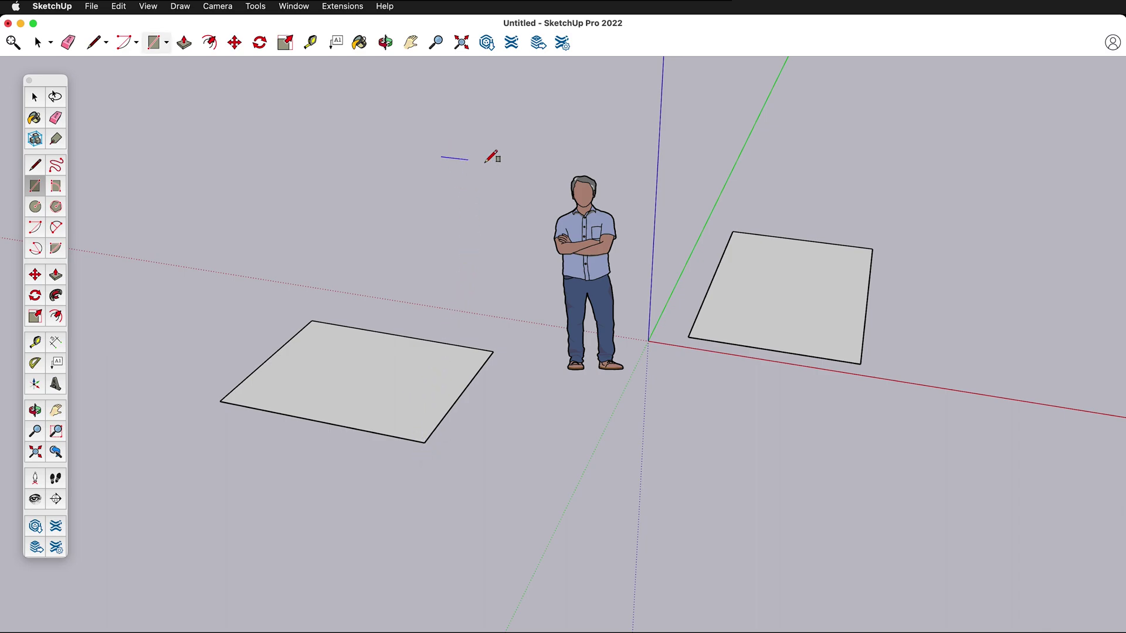
{"action": "left_click", "coordinate": [551, 280]}
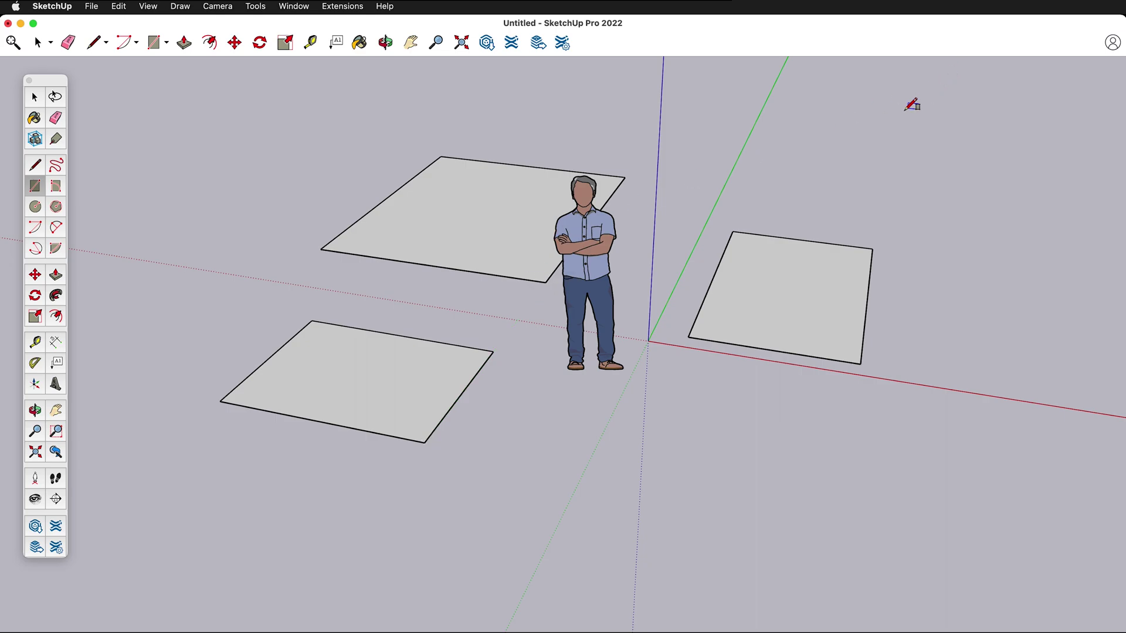
{"action": "left_click", "coordinate": [856, 133]}
{"action": "left_click", "coordinate": [1001, 212]}
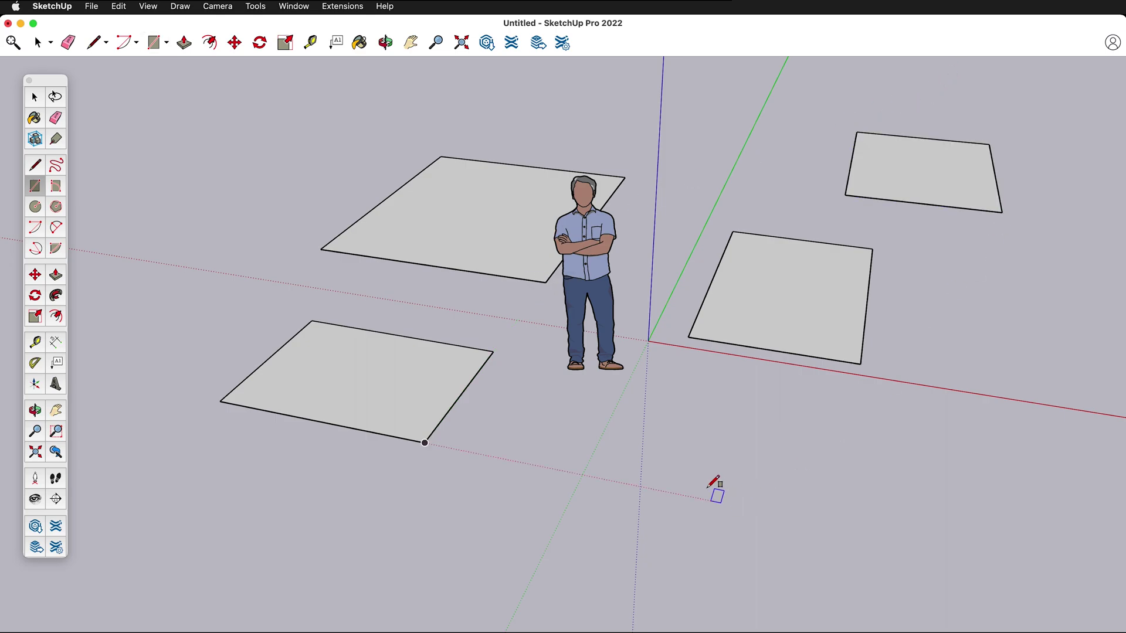
{"action": "left_click", "coordinate": [639, 417]}
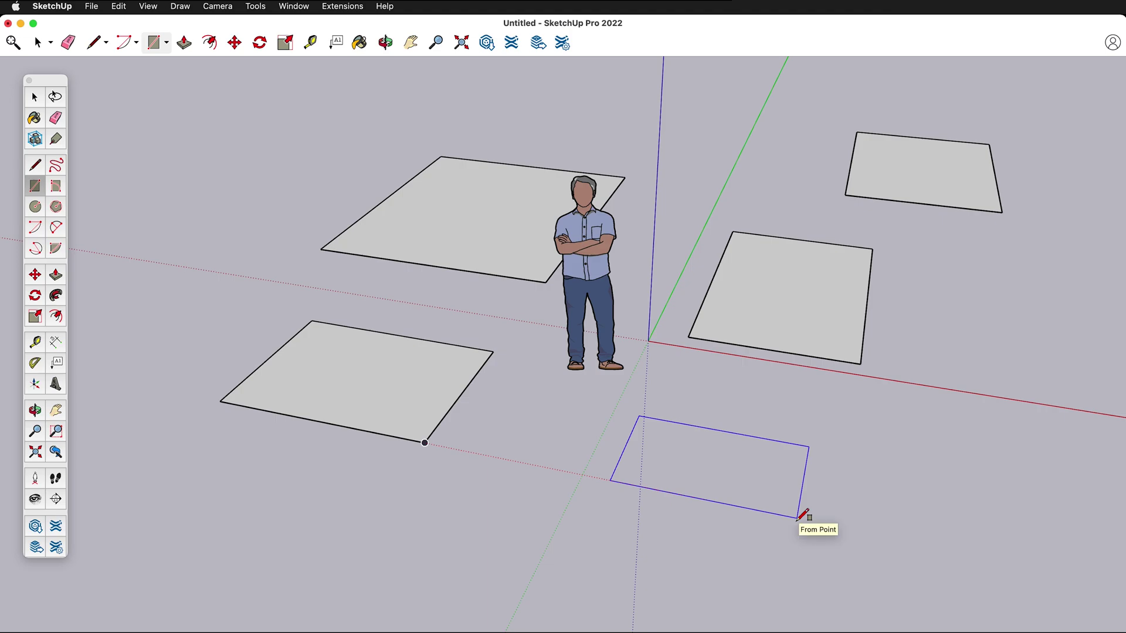
{"action": "left_click", "coordinate": [751, 466]}
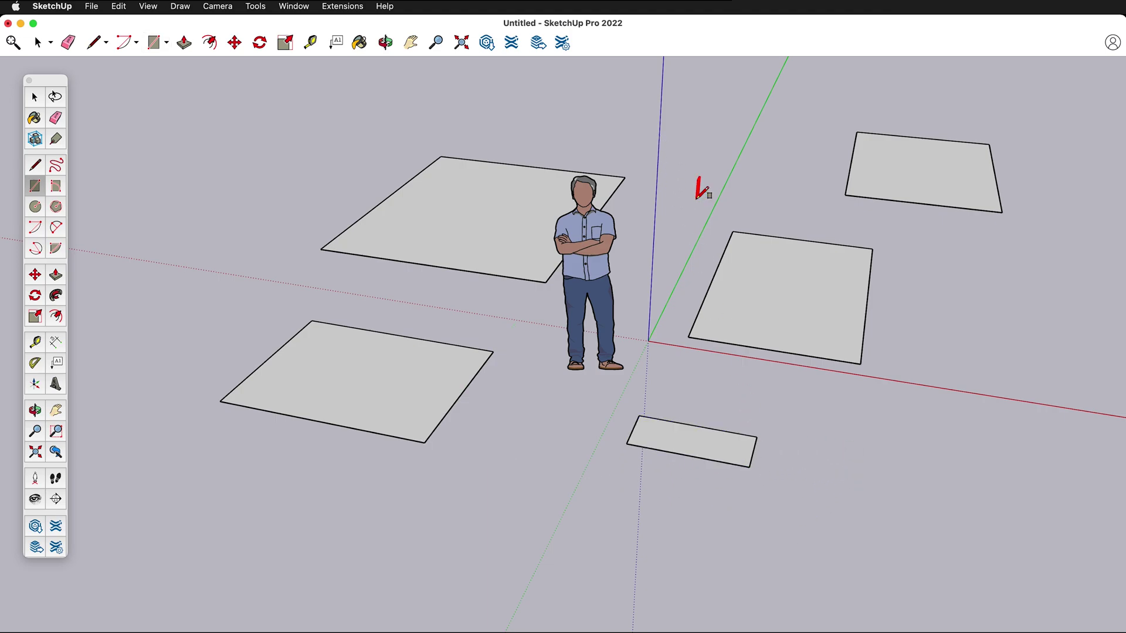
Draw two freehand upright rectangles: a large one perpendicular to the red axis and a small one perpendicular to the green axis.
{"action": "left_click", "coordinate": [696, 197]}
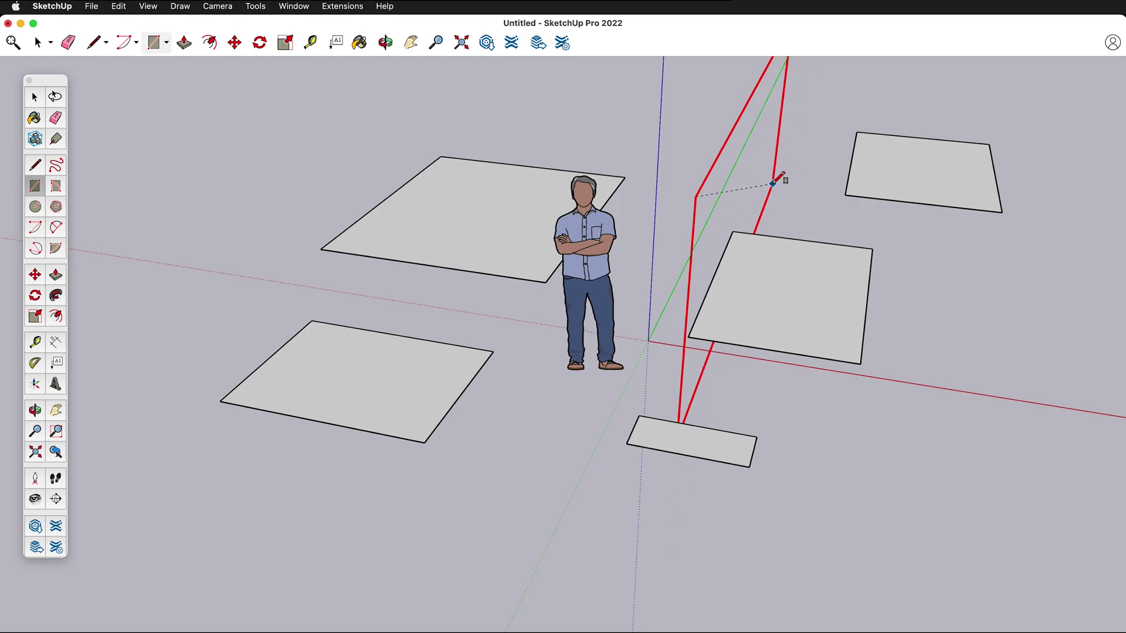
{"action": "left_click", "coordinate": [773, 183]}
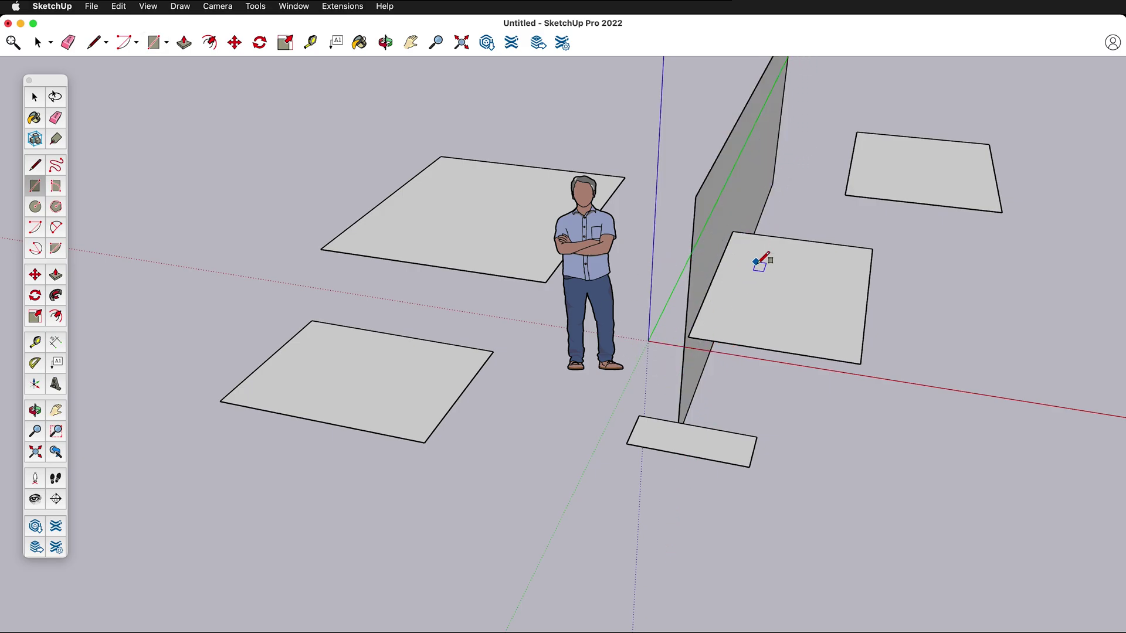
{"action": "middle_click_drag", "start_coordinate": [755, 261], "coordinate": [585, 191]}
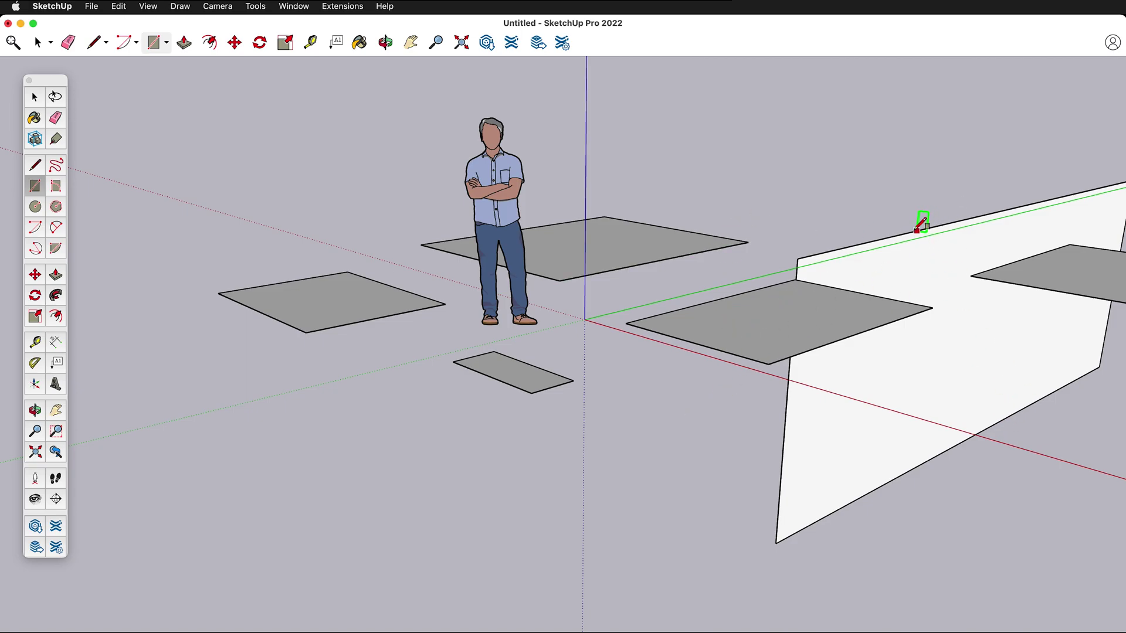
{"action": "left_click", "coordinate": [710, 160]}
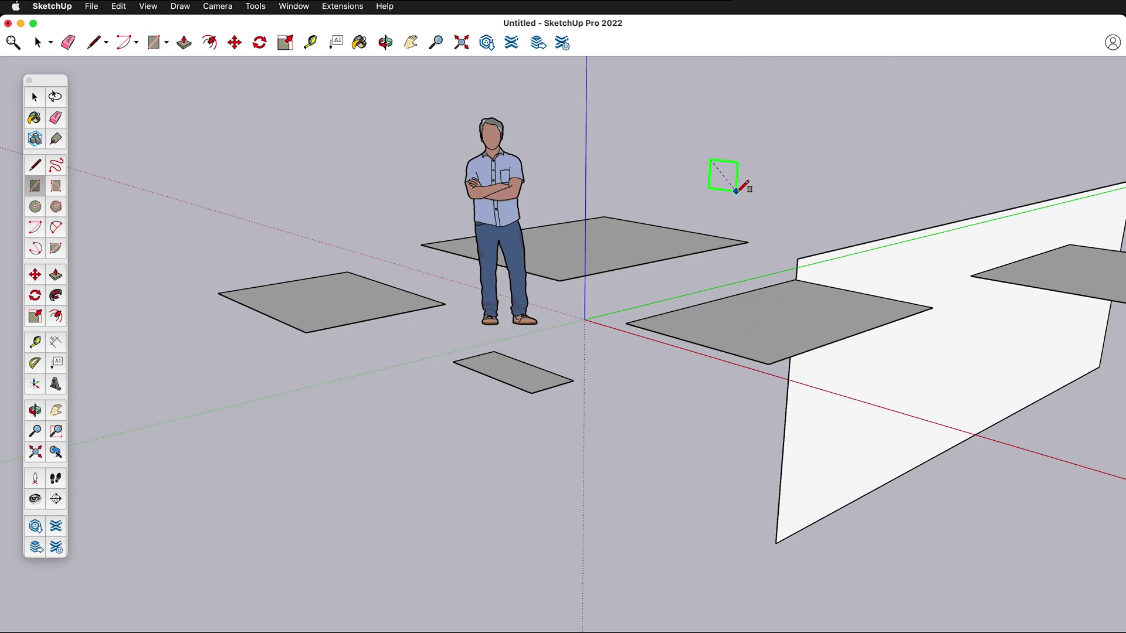
{"action": "left_click", "coordinate": [764, 234]}
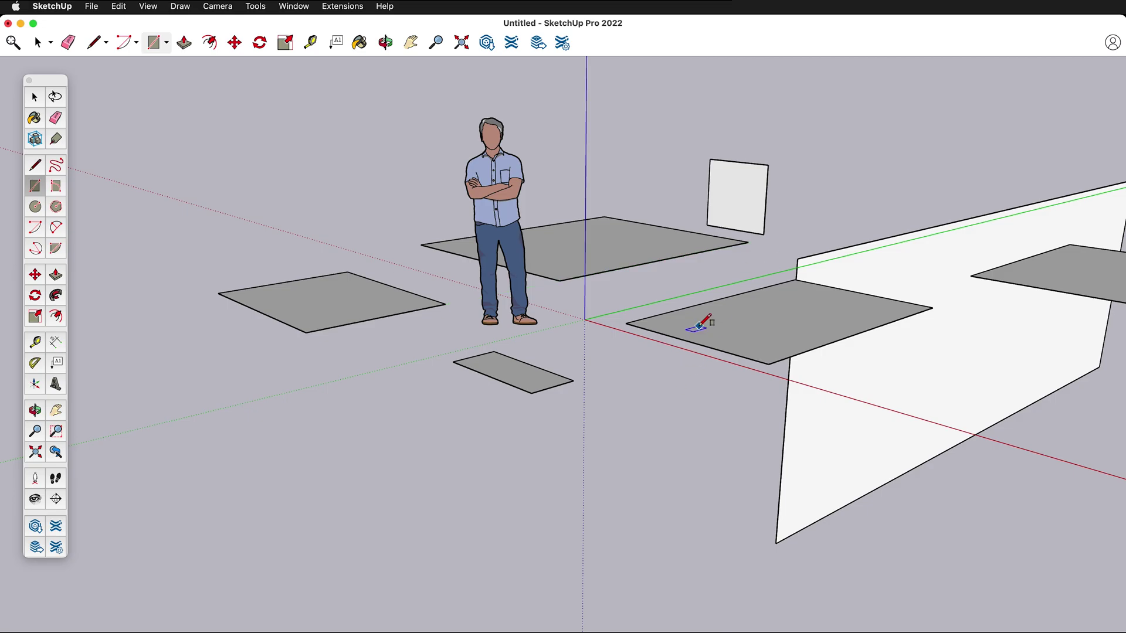
Push/Pull three ground rectangles upward into boxes: the one behind the figure and the two between the solid red and green axes.
{"action": "middle_click_drag", "start_coordinate": [753, 283], "coordinate": [759, 331]}
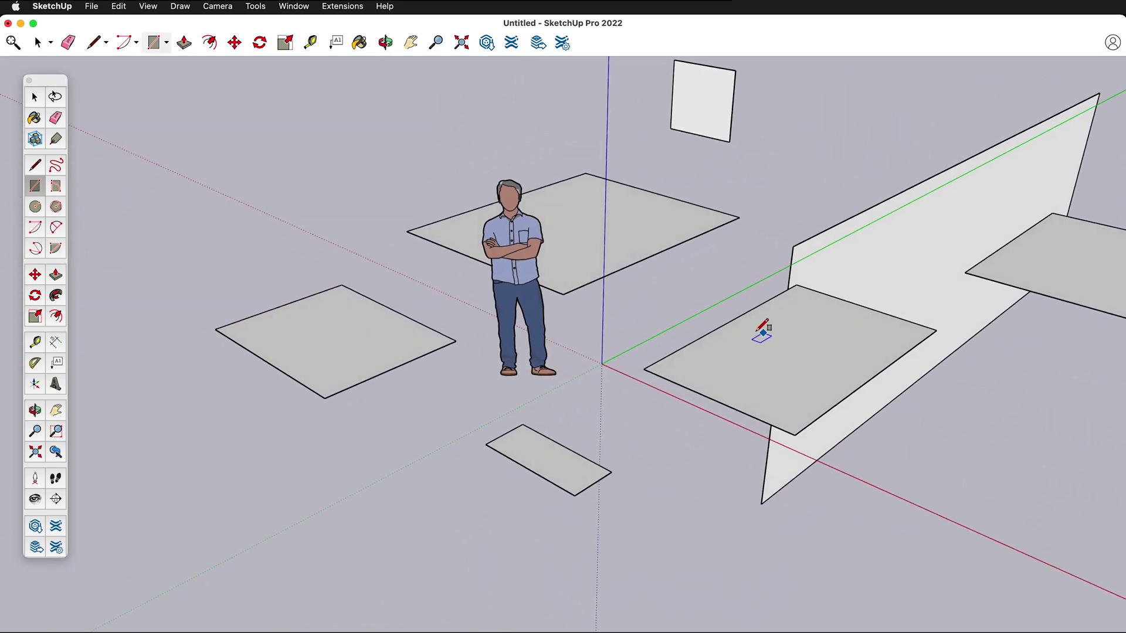
{"action": "scroll", "coordinate": [495, 324], "scroll_direction": "up", "scroll_amount": 2}
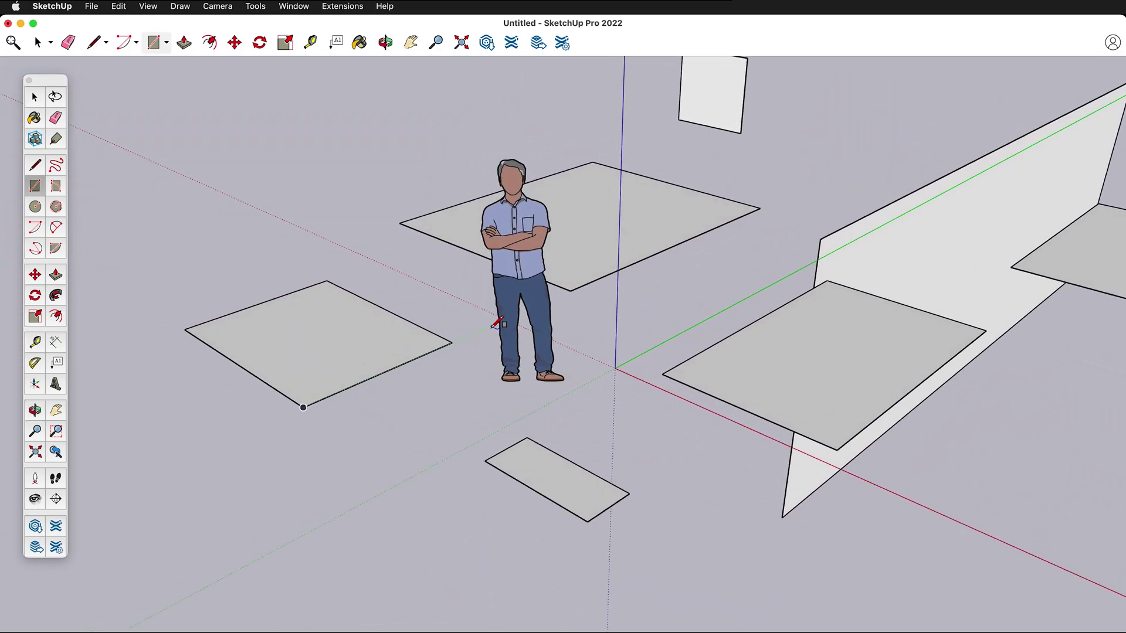
{"action": "scroll", "coordinate": [495, 324], "scroll_direction": "up", "scroll_amount": 2}
{"action": "scroll", "coordinate": [470, 336], "scroll_direction": "down", "scroll_amount": 5}
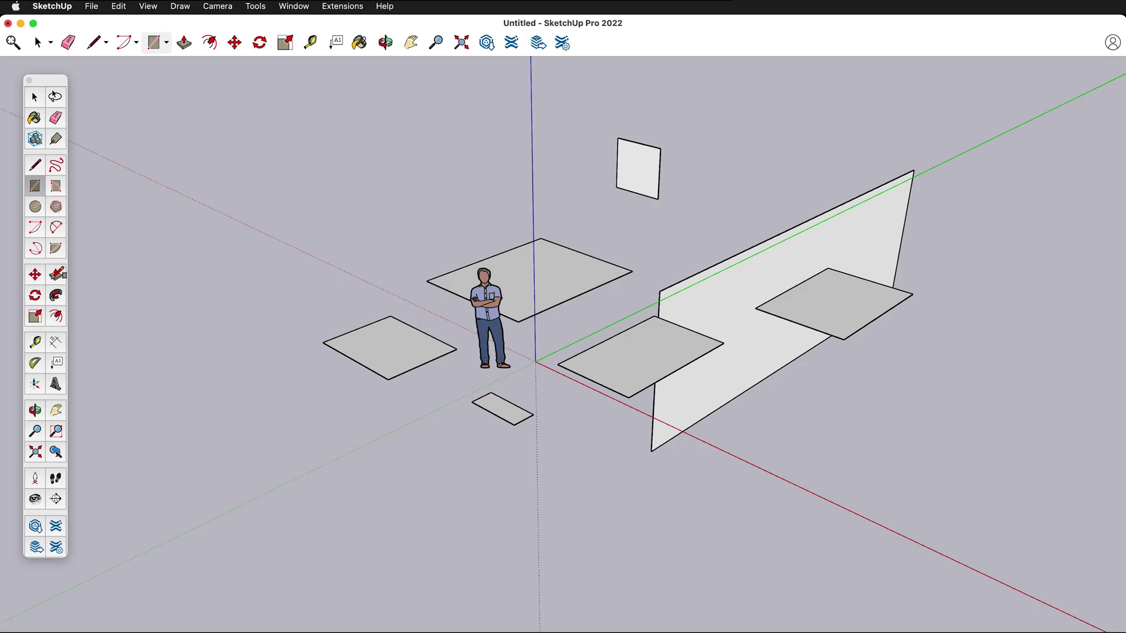
{"action": "left_click", "coordinate": [56, 275]}
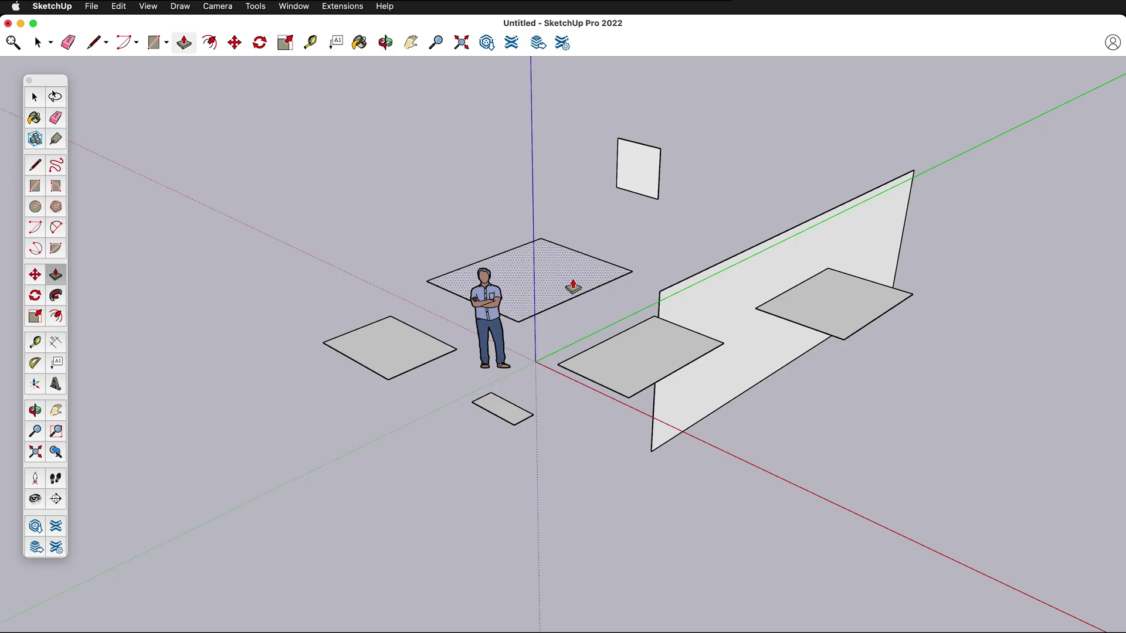
{"action": "left_click_drag", "start_coordinate": [572, 286], "coordinate": [584, 180]}
{"action": "left_click_drag", "start_coordinate": [837, 313], "coordinate": [838, 241]}
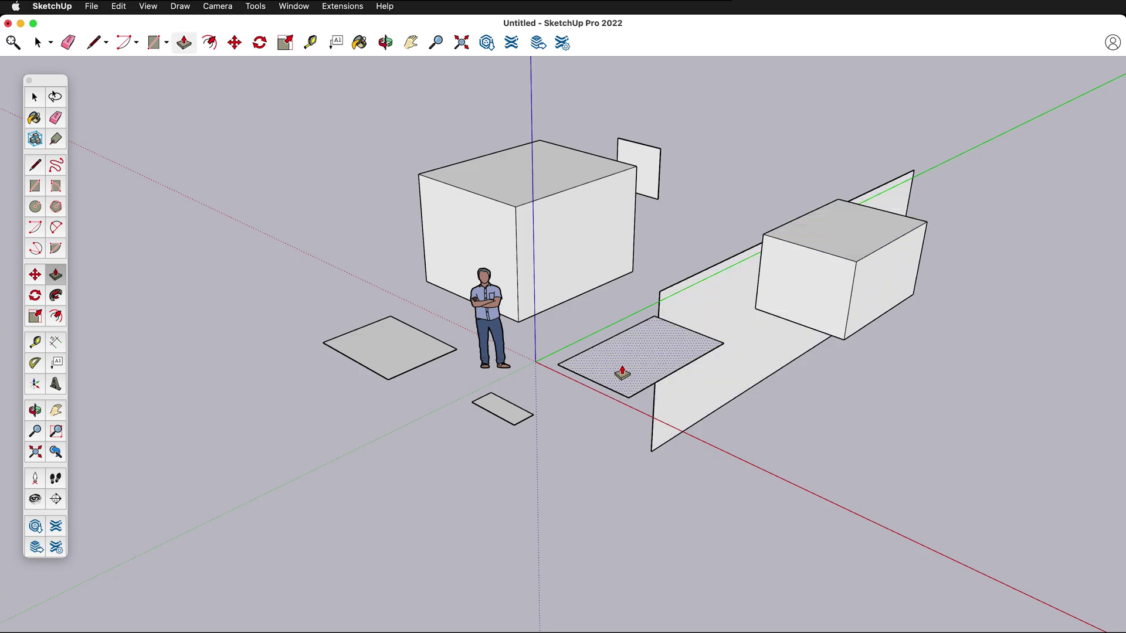
{"action": "left_click_drag", "start_coordinate": [622, 374], "coordinate": [623, 323]}
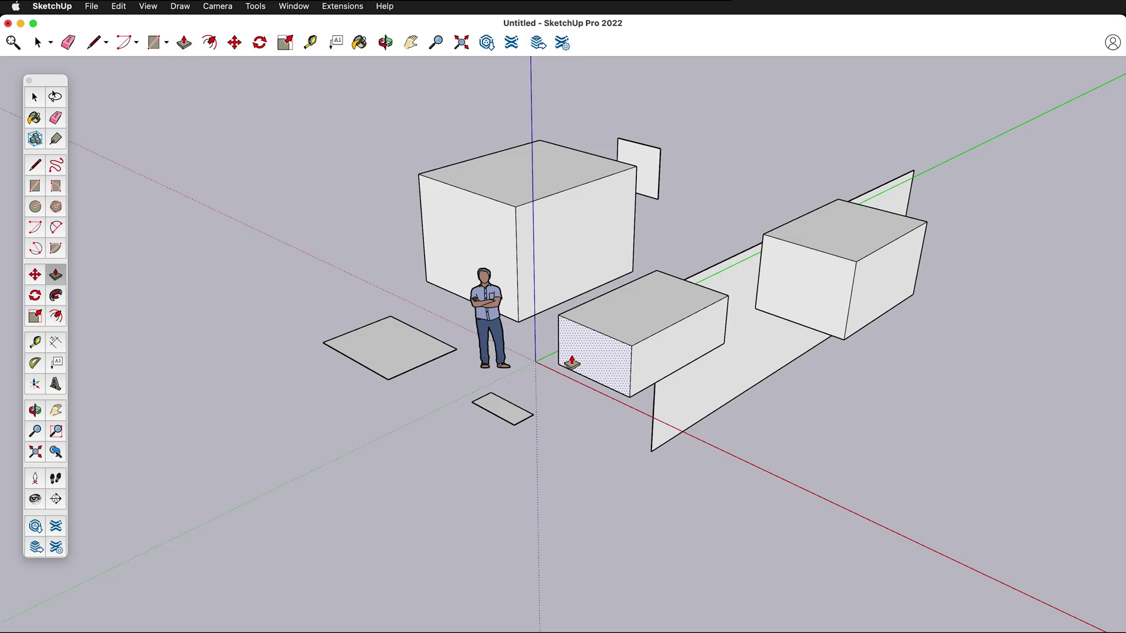
Reshape the three boxes with Push/Pull, shortening the near and far boxes and making the one behind the figure long, thin and lower.
{"action": "left_click_drag", "start_coordinate": [572, 361], "coordinate": [615, 338]}
{"action": "left_click_drag", "start_coordinate": [494, 244], "coordinate": [395, 277]}
{"action": "left_click_drag", "start_coordinate": [560, 237], "coordinate": [490, 221]}
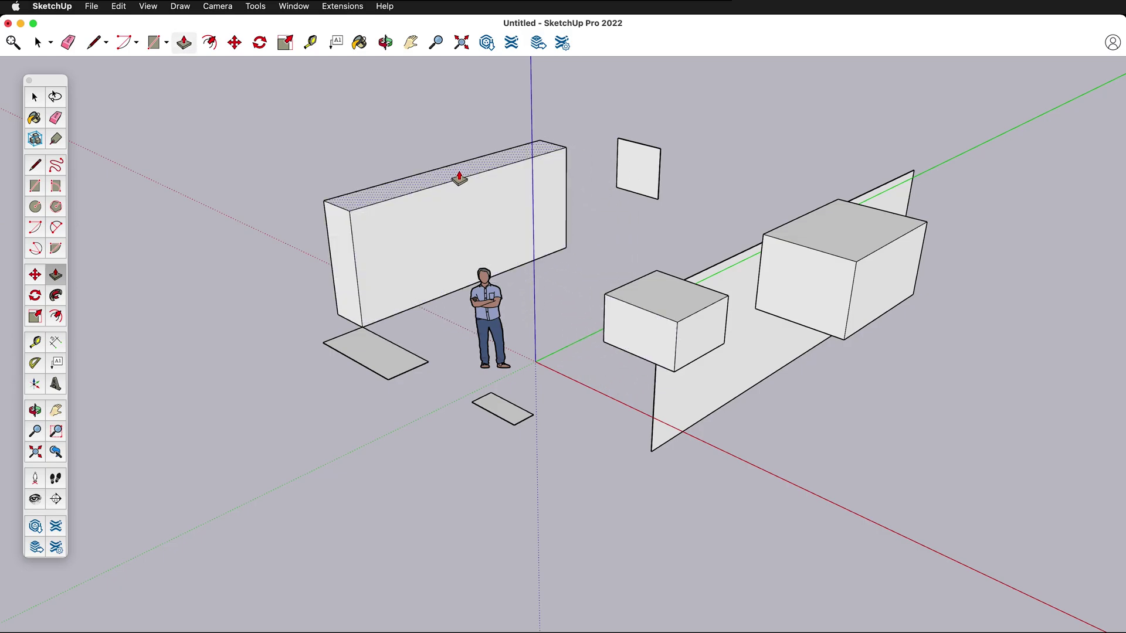
{"action": "left_click_drag", "start_coordinate": [459, 181], "coordinate": [465, 228]}
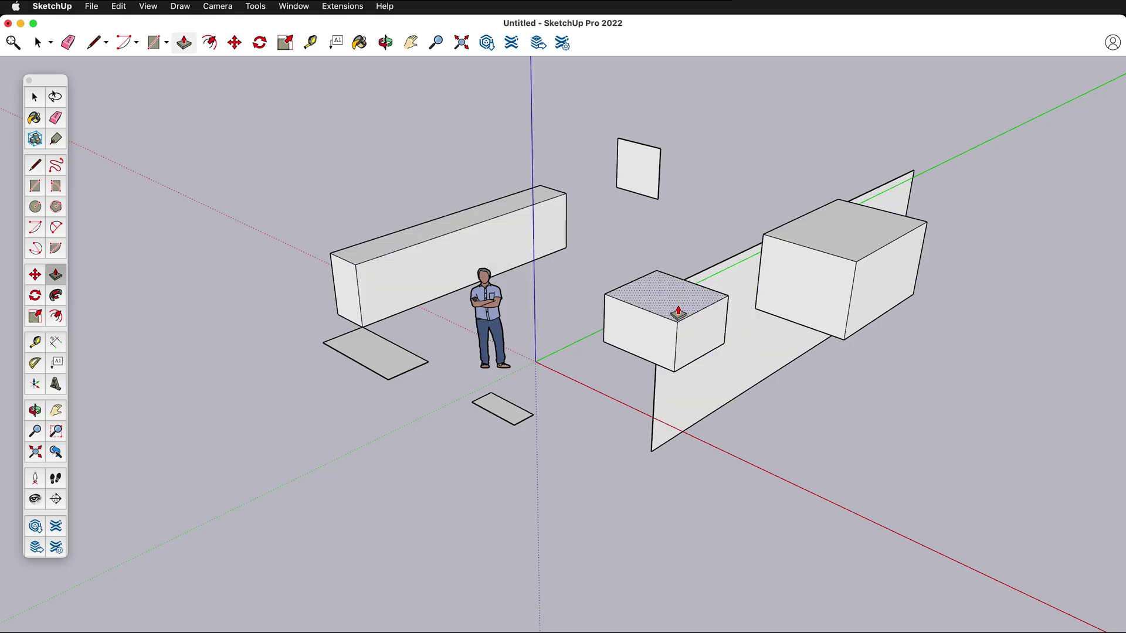
{"action": "left_click_drag", "start_coordinate": [799, 277], "coordinate": [842, 247]}
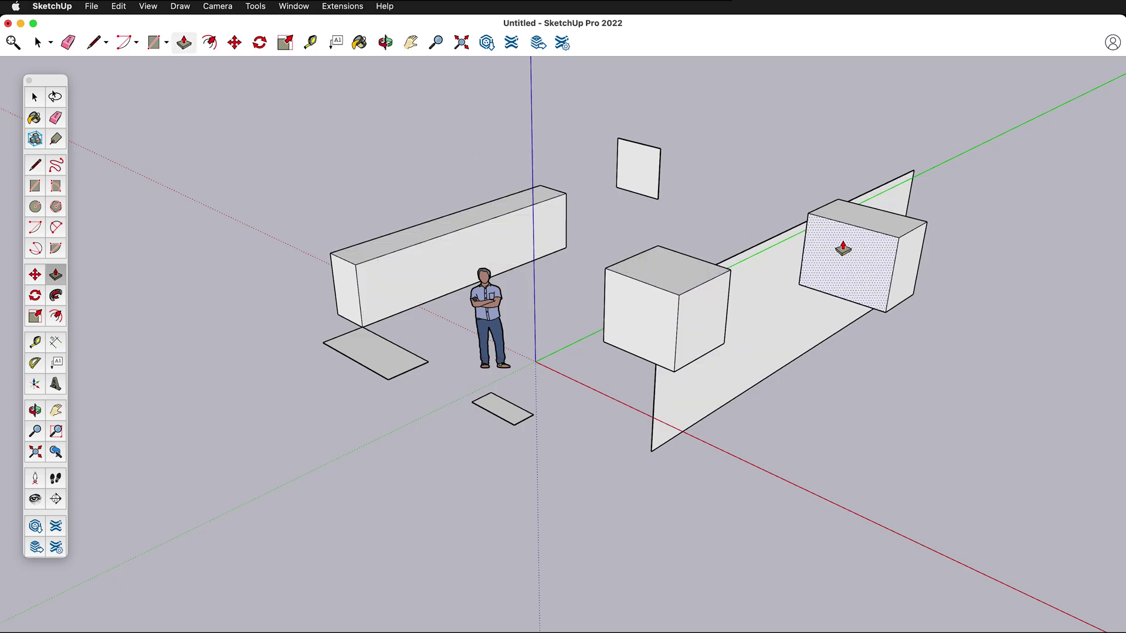
{"action": "left_click_drag", "start_coordinate": [354, 297], "coordinate": [432, 266]}
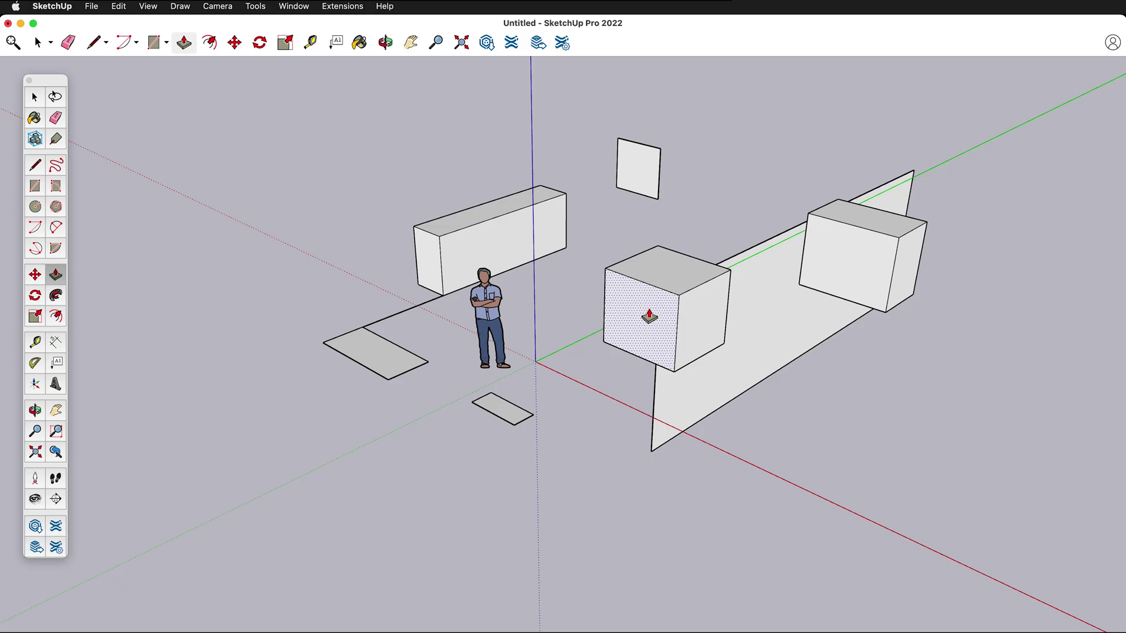
Lengthen the near box, then add a separate end section, an upper block on it and extensions from two sides of that block.
{"action": "left_click_drag", "start_coordinate": [649, 317], "coordinate": [586, 349]}
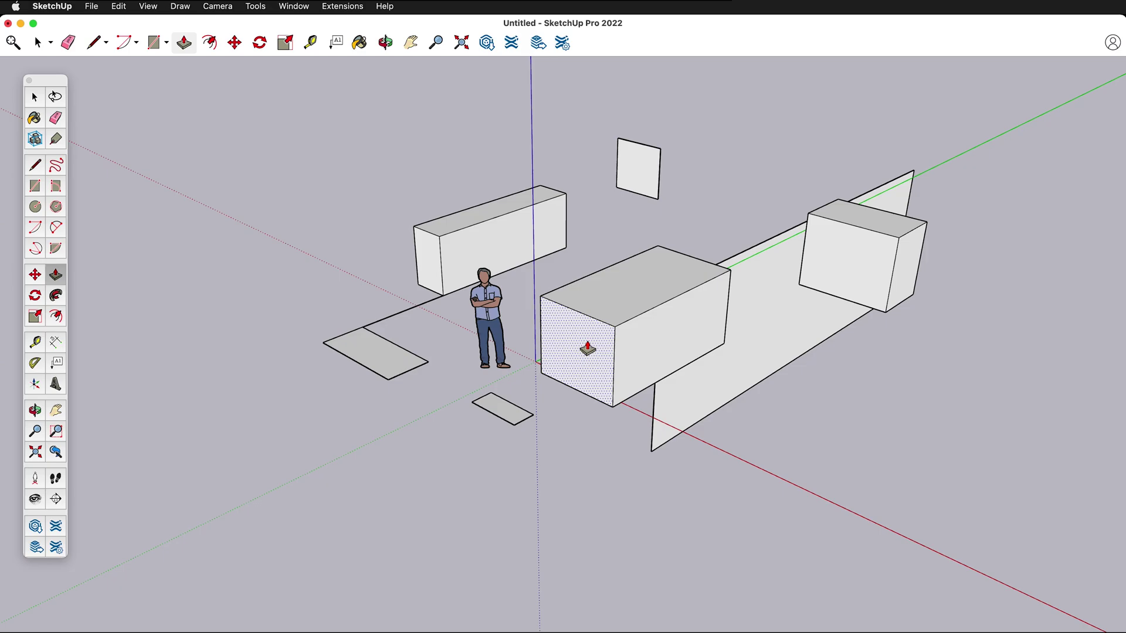
{"action": "left_click_drag", "start_coordinate": [589, 349], "coordinate": [519, 372]}
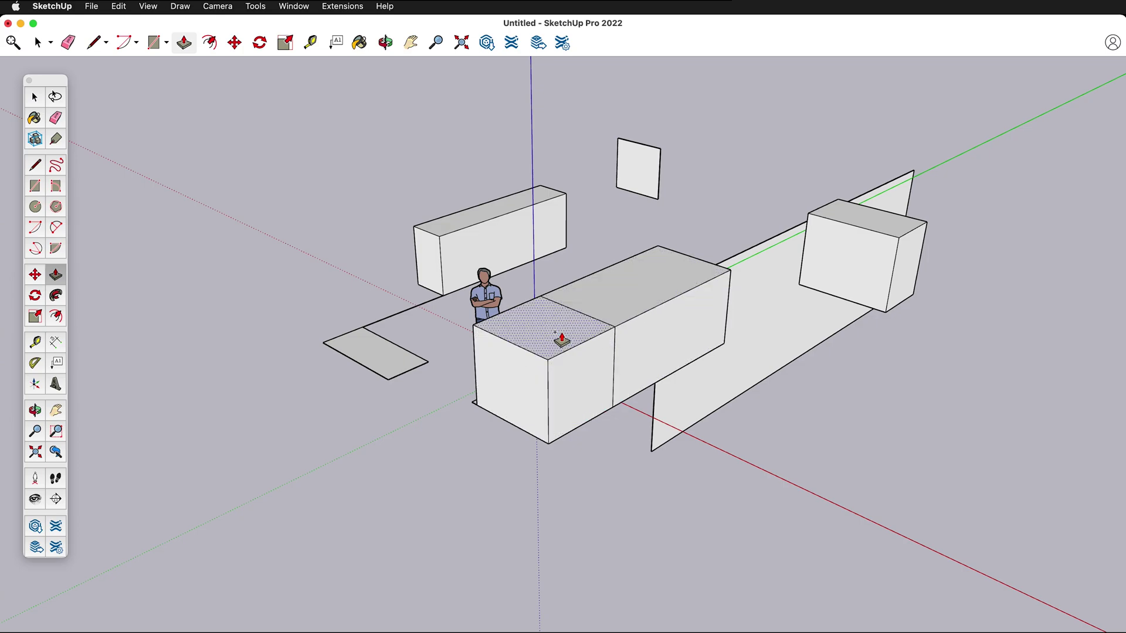
{"action": "left_click_drag", "start_coordinate": [558, 334], "coordinate": [557, 287]}
{"action": "left_click_drag", "start_coordinate": [592, 332], "coordinate": [628, 344]}
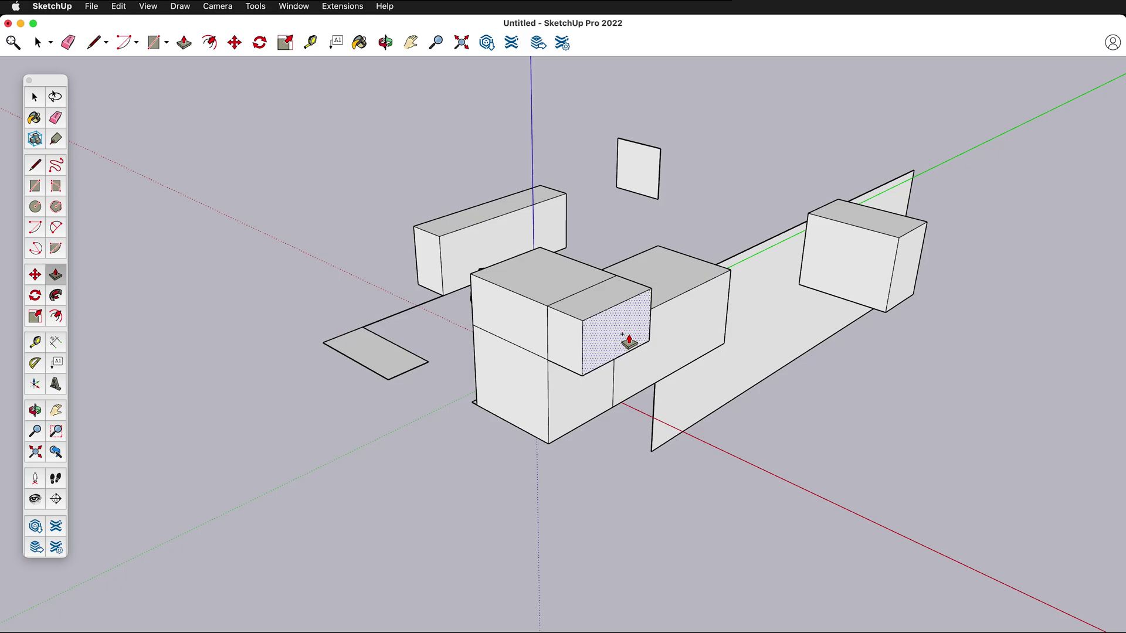
{"action": "left_click_drag", "start_coordinate": [502, 316], "coordinate": [477, 335]}
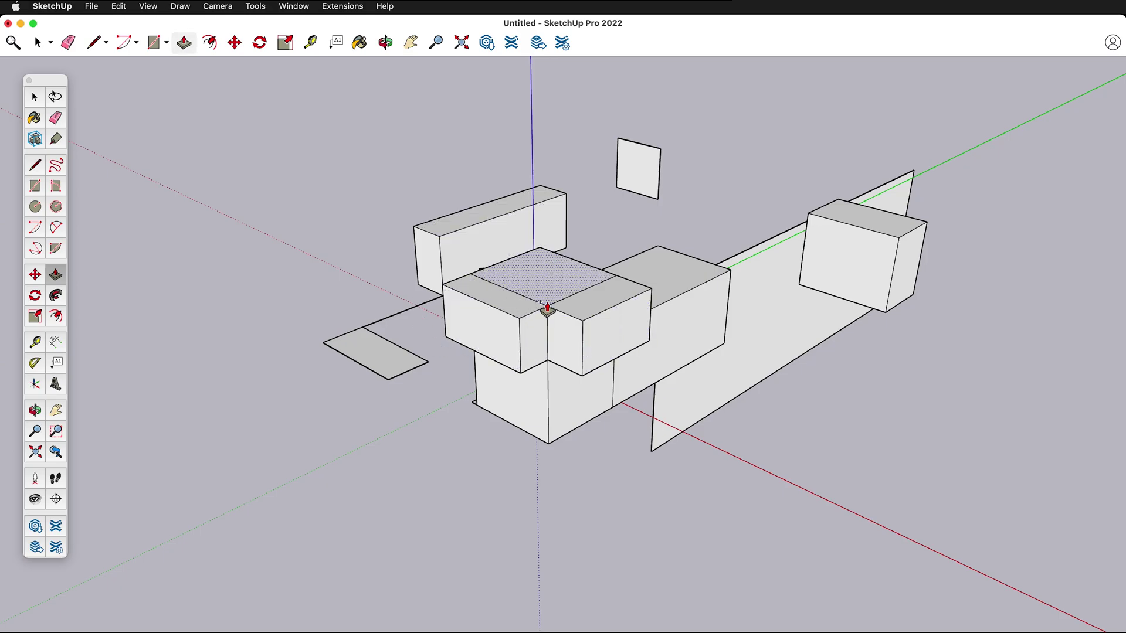
Stack further Push/Pull sections on the upper block, raising its top face and extending its front and side faces into overhangs.
{"action": "left_click_drag", "start_coordinate": [547, 296], "coordinate": [545, 258]}
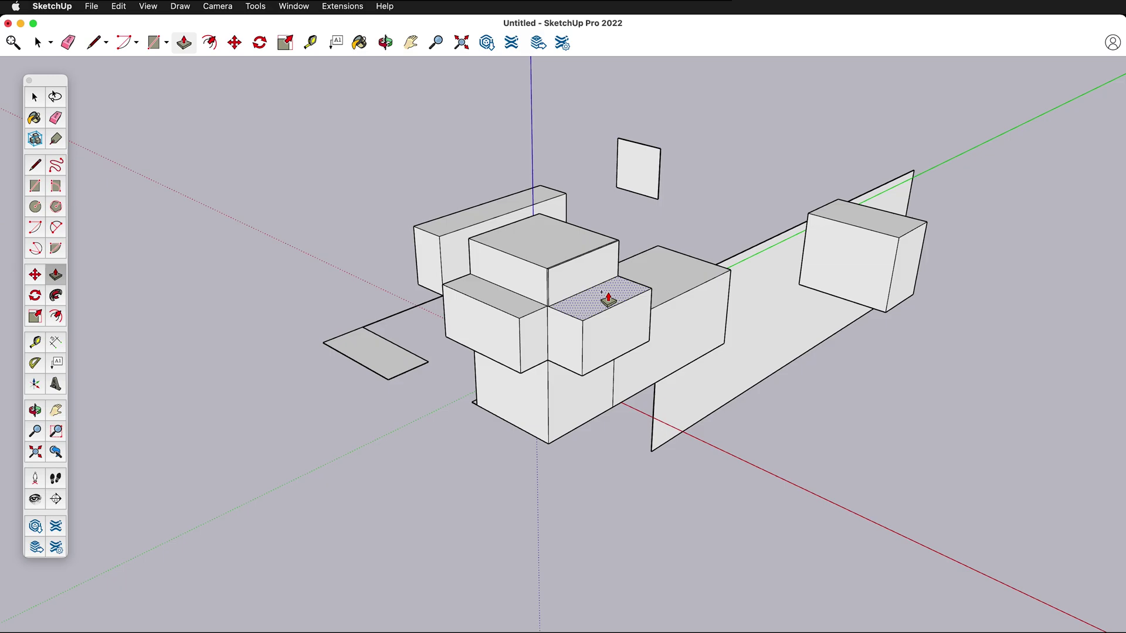
{"action": "left_click_drag", "start_coordinate": [565, 246], "coordinate": [568, 193]}
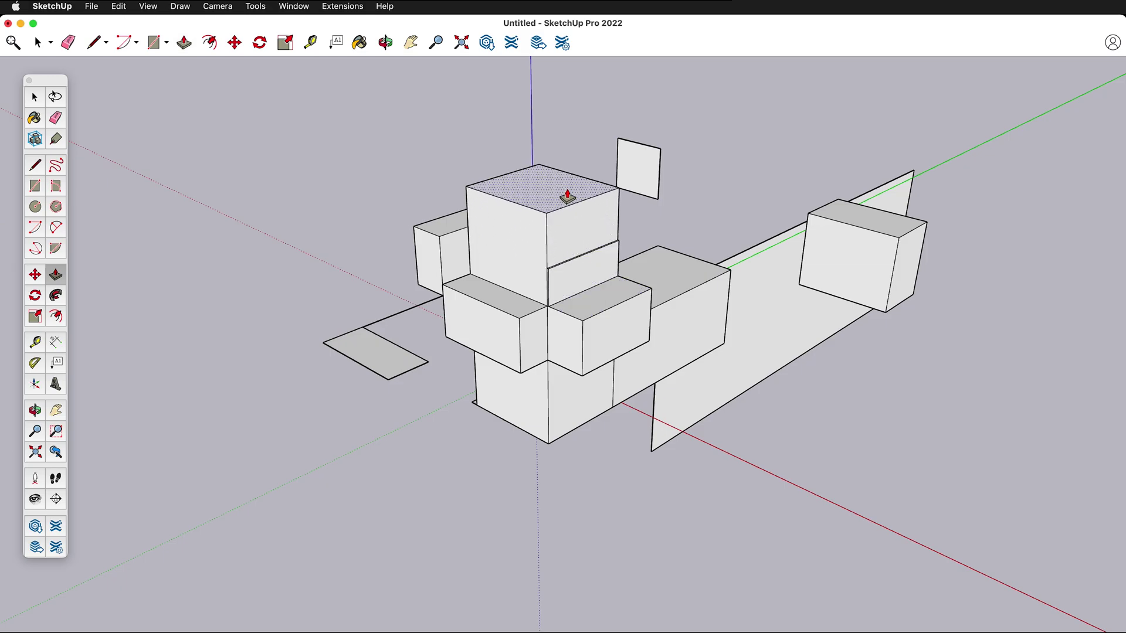
{"action": "left_click_drag", "start_coordinate": [513, 233], "coordinate": [433, 266]}
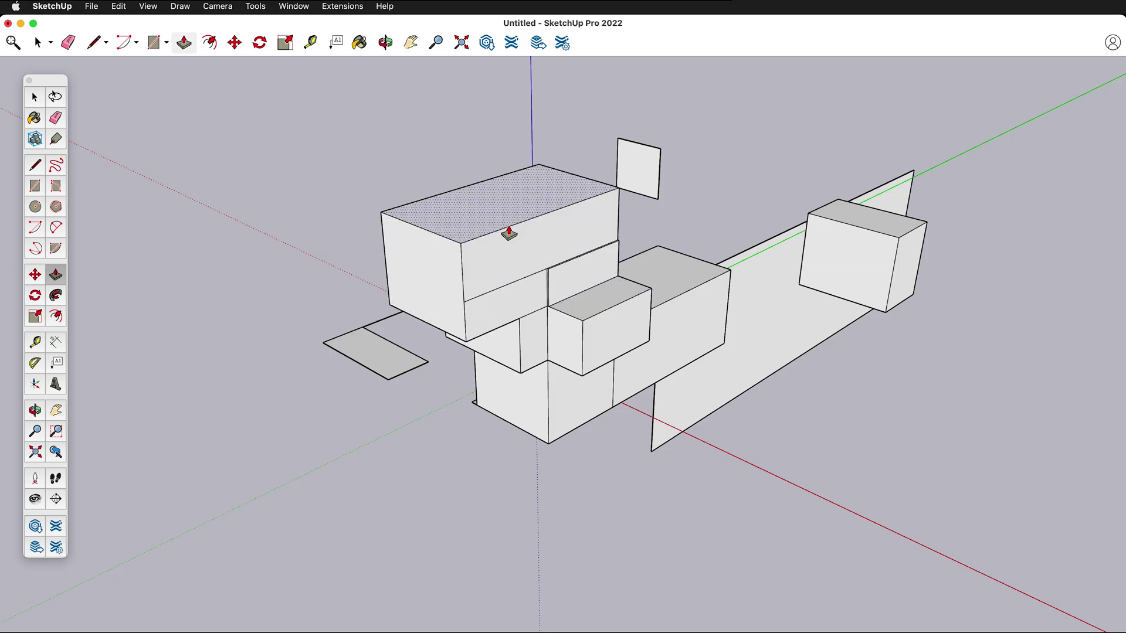
{"action": "left_click_drag", "start_coordinate": [503, 206], "coordinate": [601, 190]}
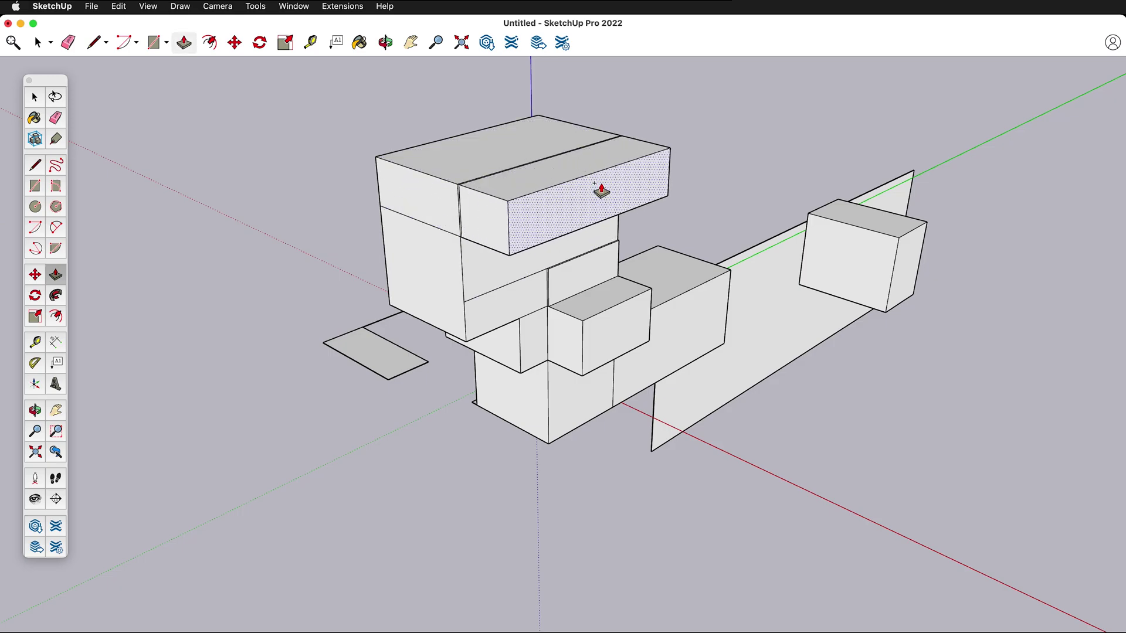
Select everything in the model, including the boxes, rectangles and figure, and delete it.
{"action": "middle_click_drag", "start_coordinate": [773, 362], "coordinate": [818, 198]}
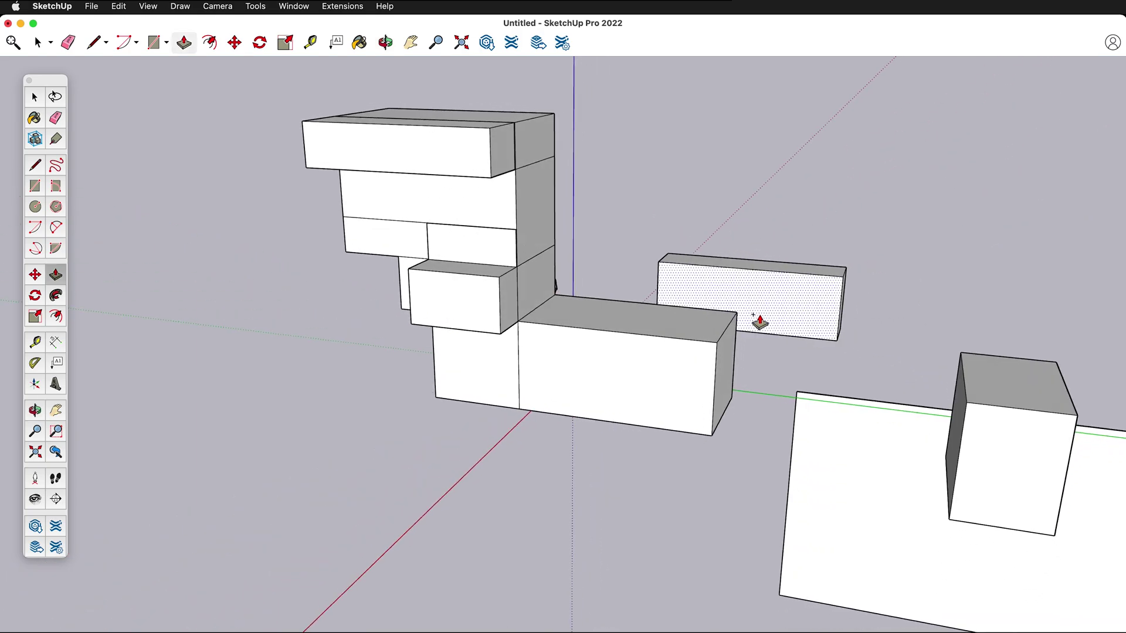
{"action": "scroll", "coordinate": [759, 321], "scroll_direction": "down", "scroll_amount": 10}
{"action": "middle_click_drag", "start_coordinate": [746, 338], "coordinate": [797, 262]}
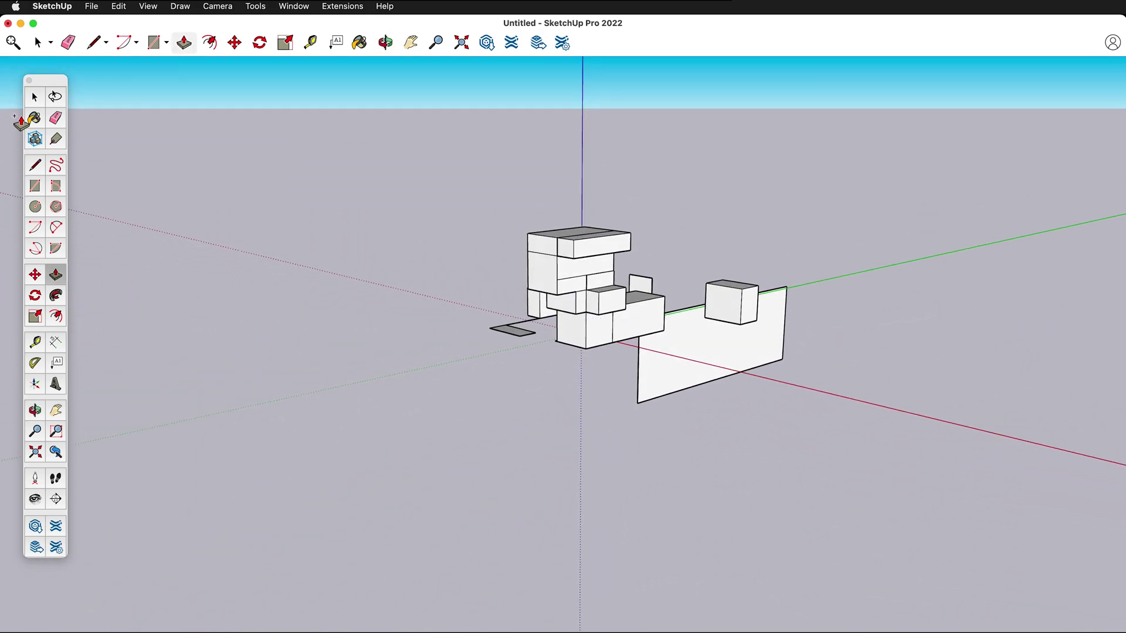
{"action": "left_click", "coordinate": [35, 97]}
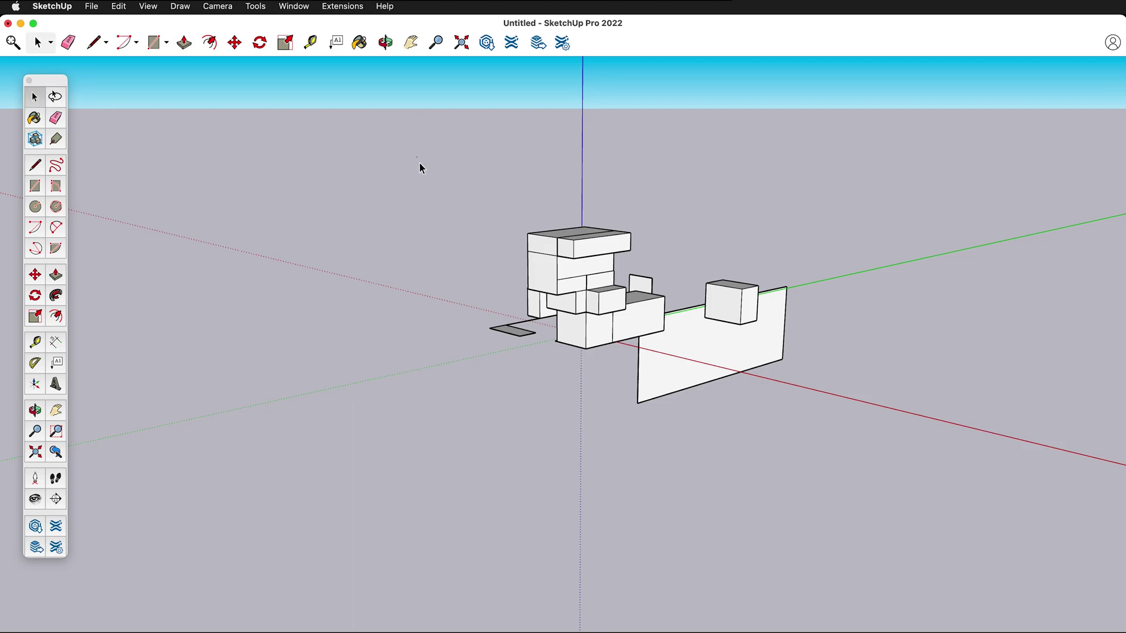
{"action": "left_click_drag", "start_coordinate": [415, 157], "coordinate": [979, 557]}
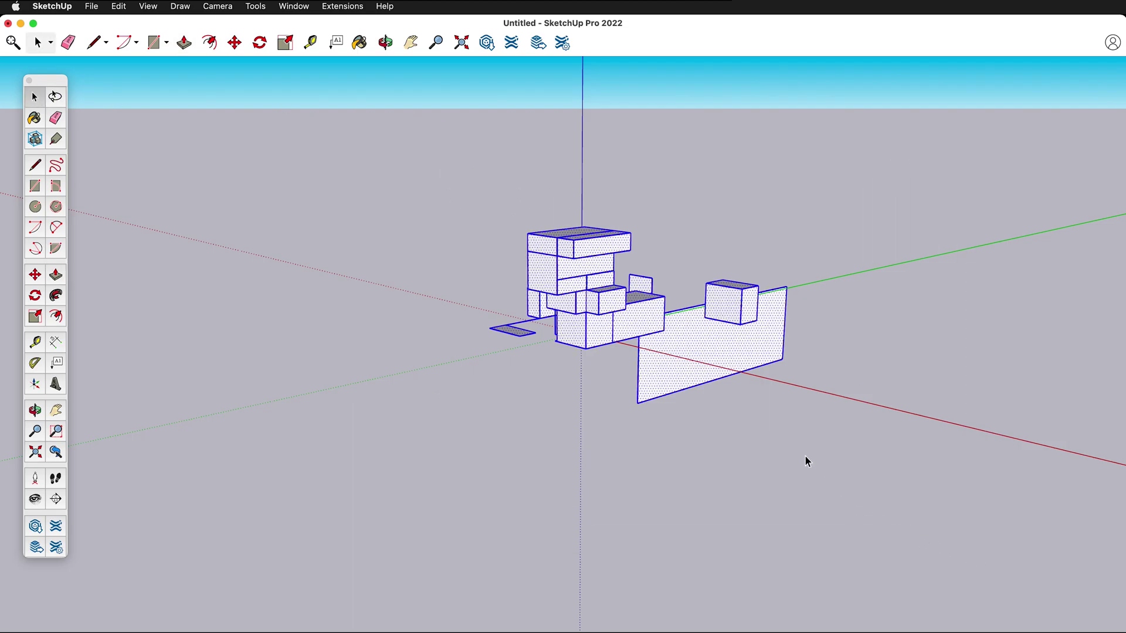
{"action": "key", "text": "Delete"}
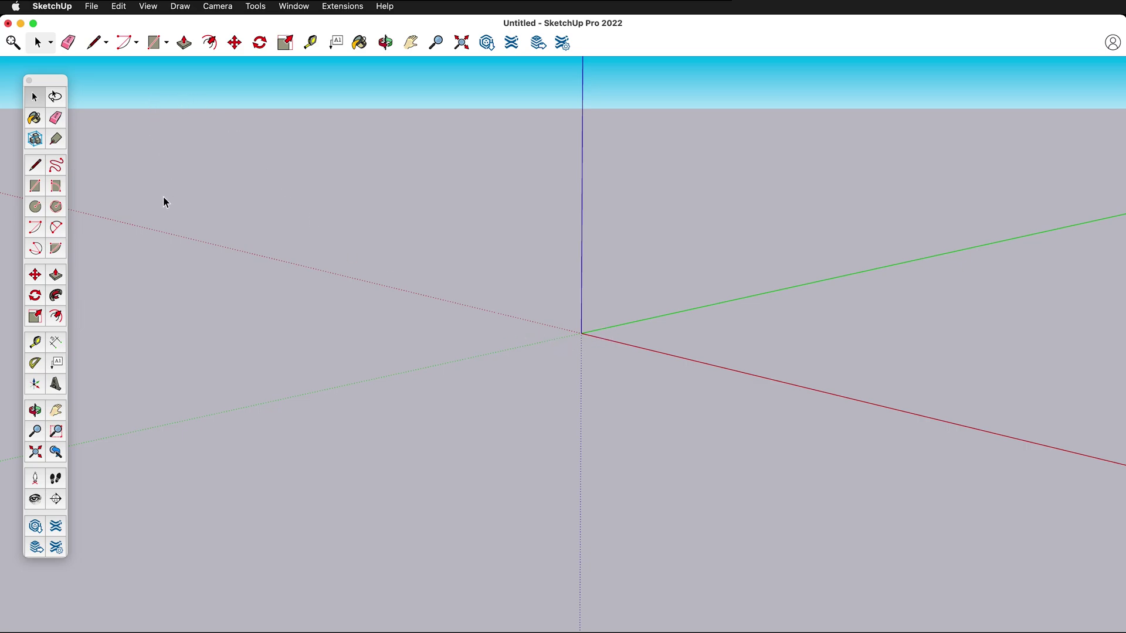
Draw a ground rectangle about 16' 7" by 27' 3" from the origin between the solid red and green axes.
{"action": "key", "text": "r"}
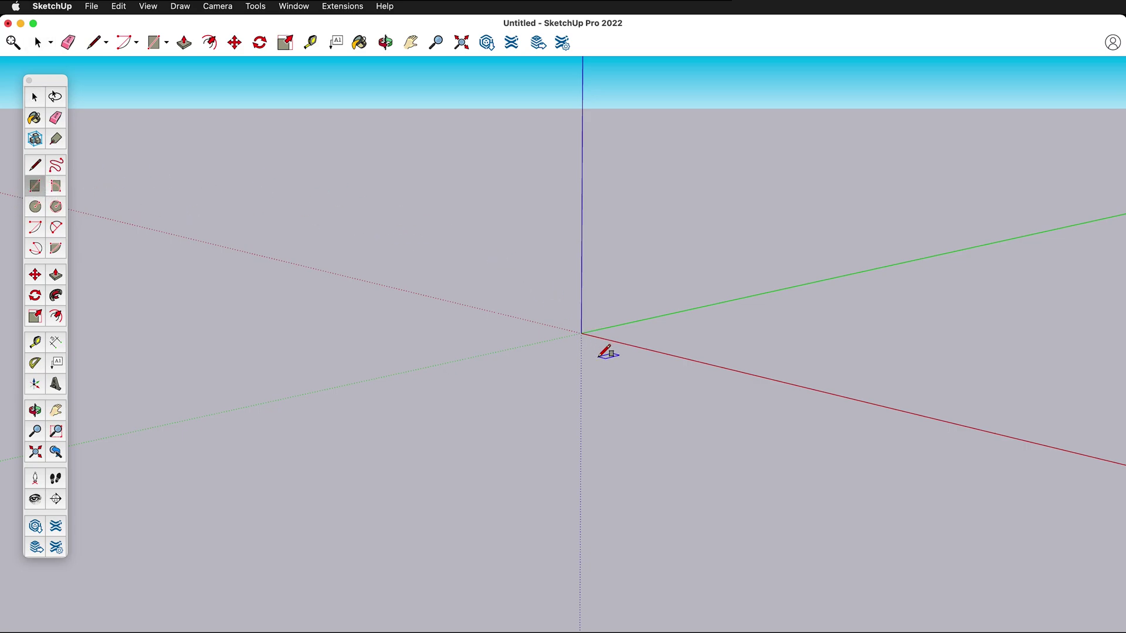
{"action": "middle_click_drag", "start_coordinate": [589, 329], "coordinate": [583, 333]}
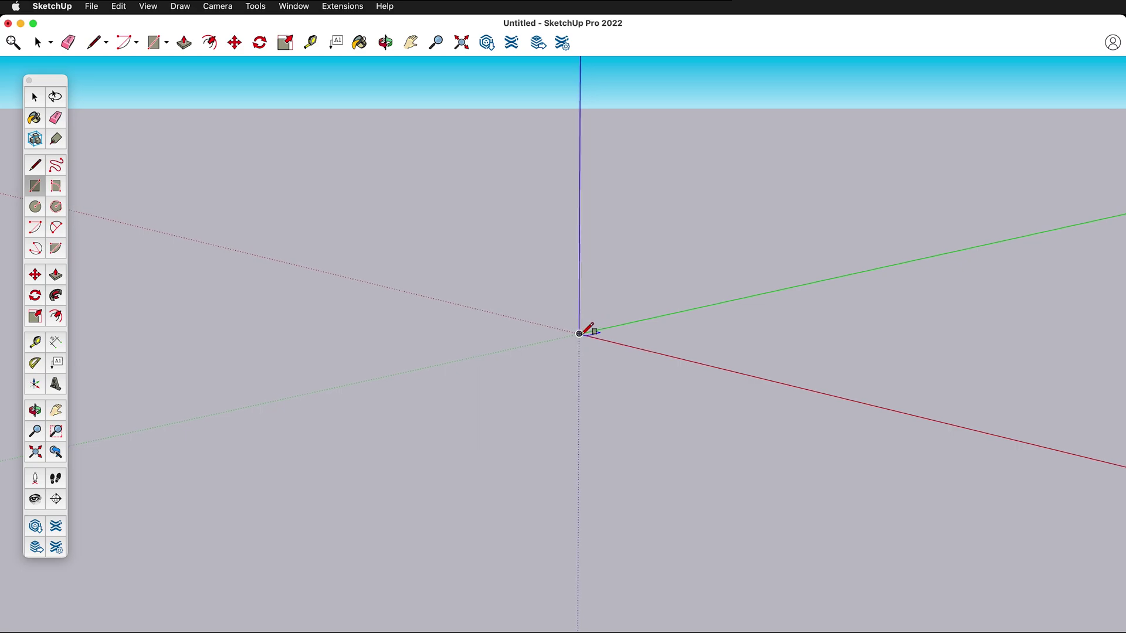
{"action": "key", "text": "r"}
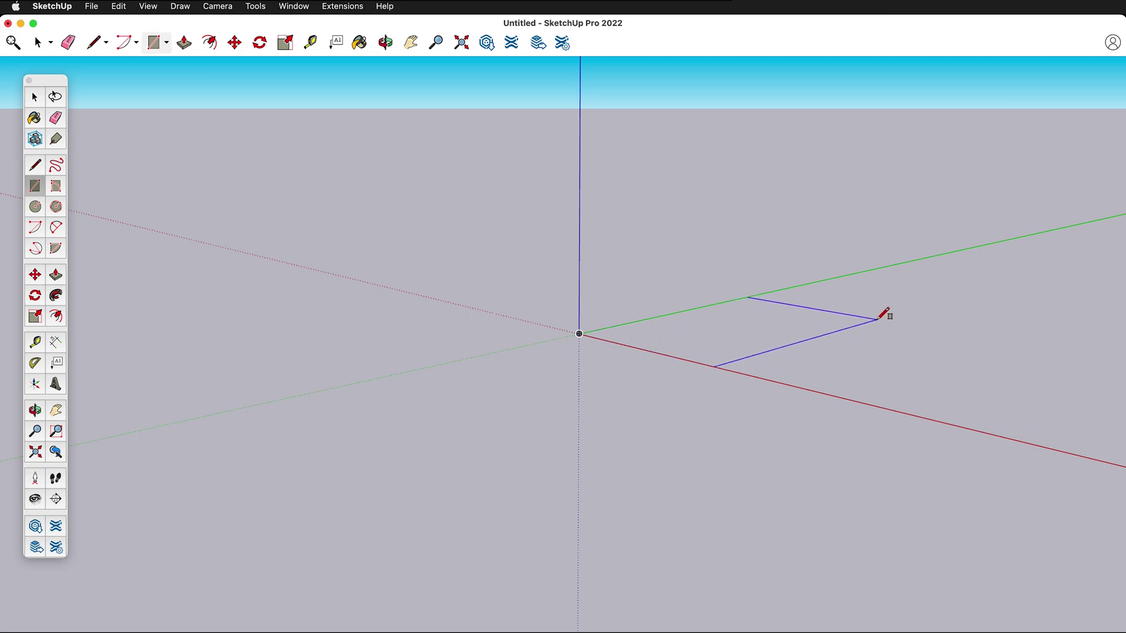
{"action": "left_click", "coordinate": [877, 319]}
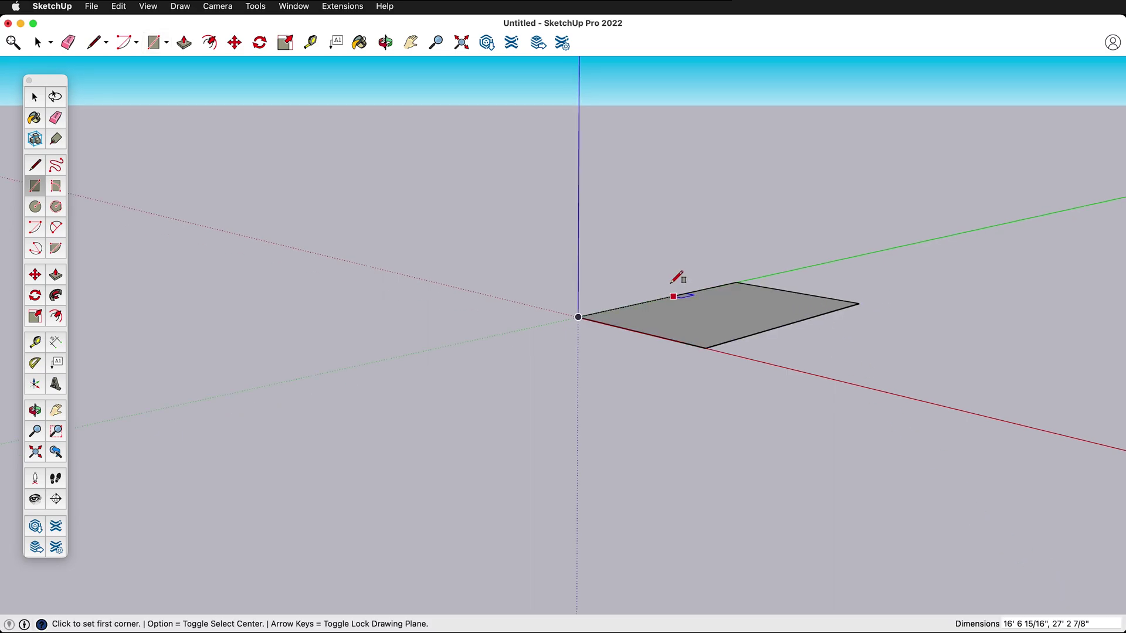
Push/Pull the ground rectangle upward about 9' 2" into a box and view it from the long side.
{"action": "key", "text": "p"}
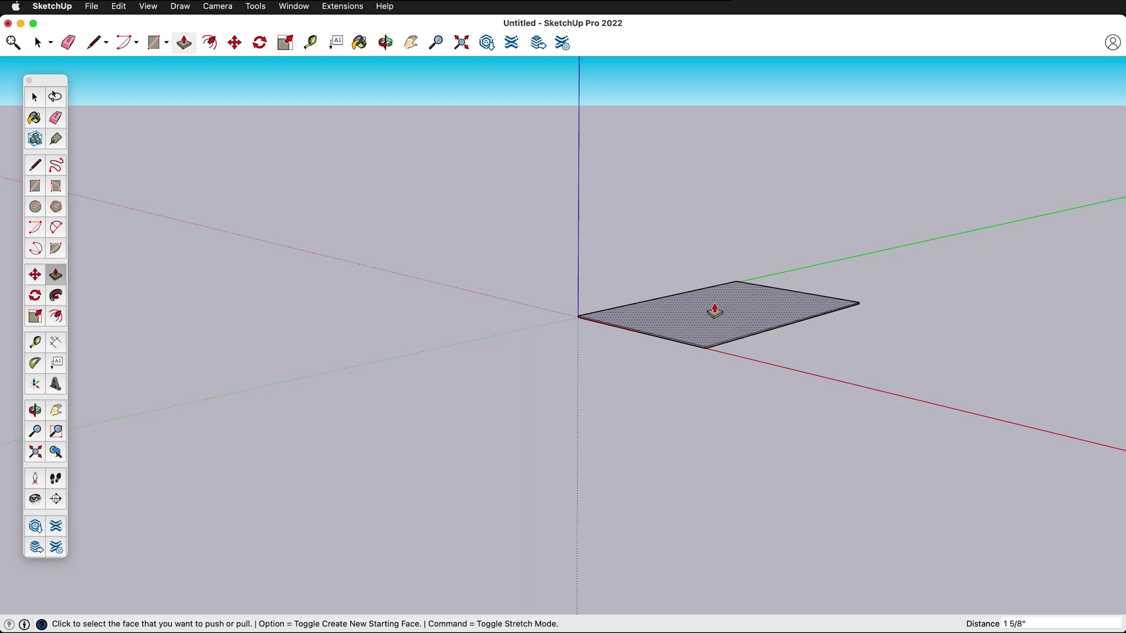
{"action": "left_click", "coordinate": [715, 311]}
{"action": "left_click", "coordinate": [716, 229]}
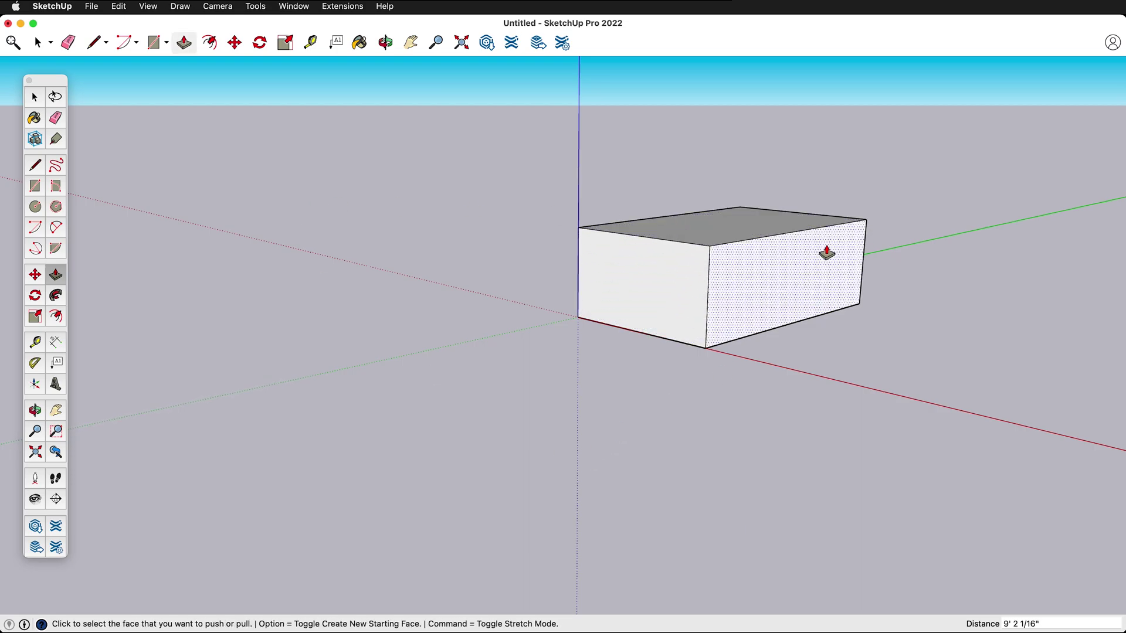
{"action": "middle_click_drag", "start_coordinate": [824, 254], "coordinate": [607, 294]}
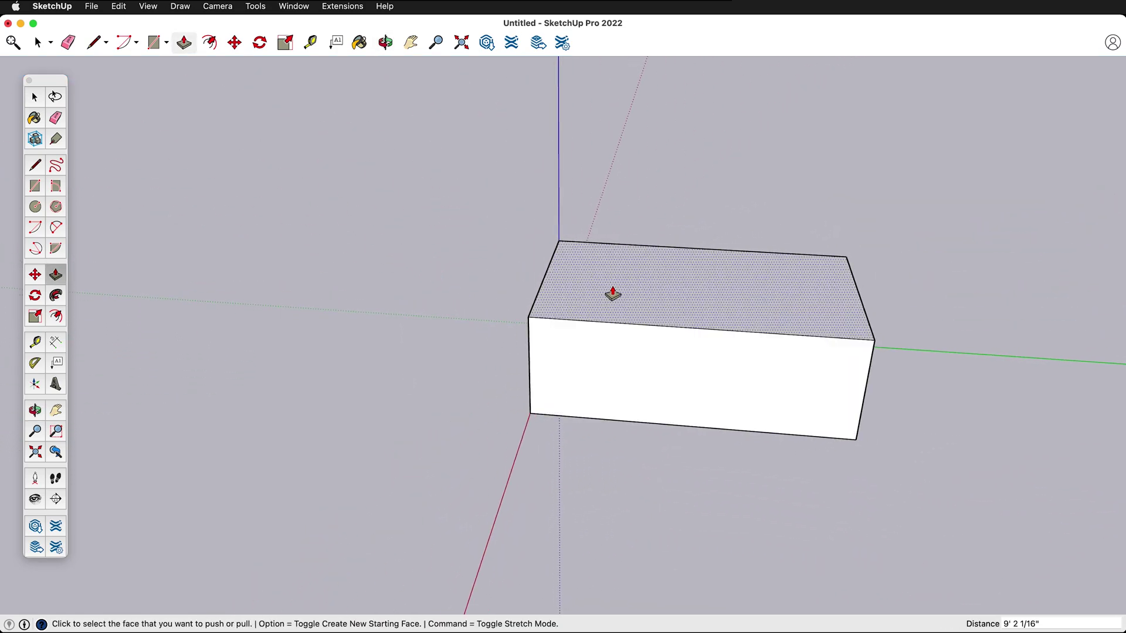
Draw a 10' by 10' rectangle on the ground, starting on the solid red axis in front of the box.
{"action": "scroll", "coordinate": [636, 319], "scroll_direction": "up", "scroll_amount": 2}
{"action": "scroll", "coordinate": [638, 319], "scroll_direction": "down", "scroll_amount": 4}
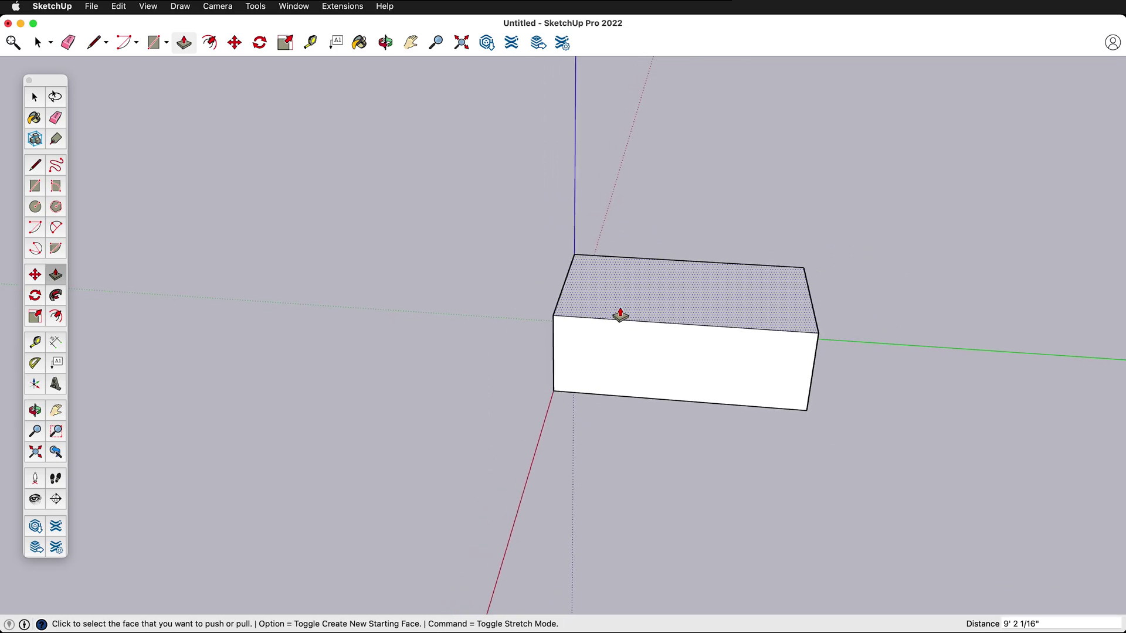
{"action": "key", "text": "r"}
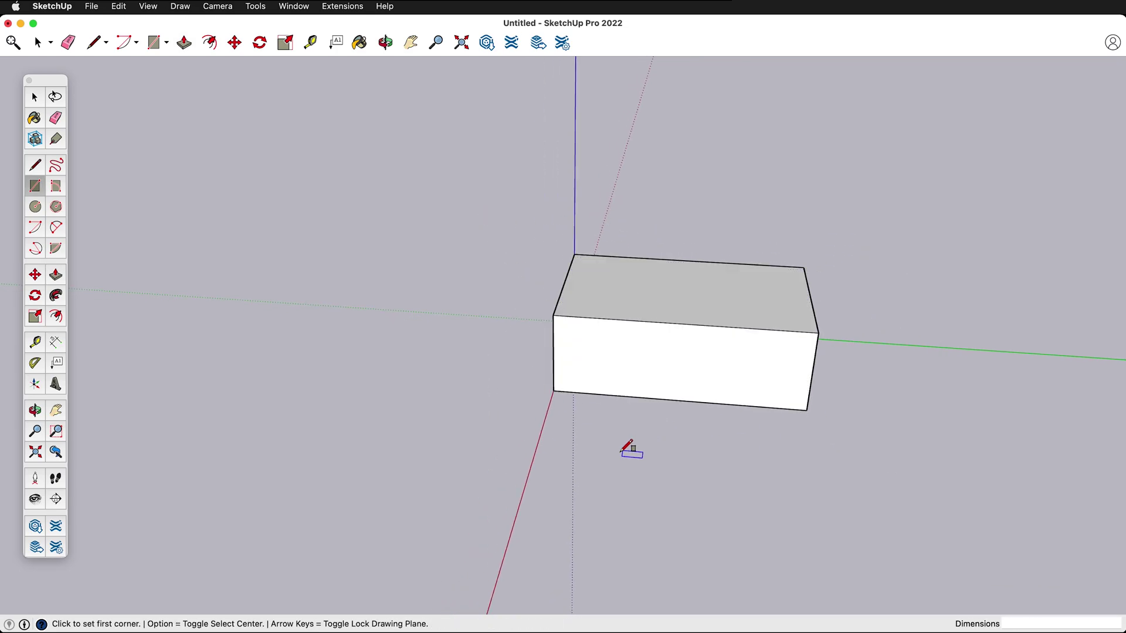
{"action": "left_click", "coordinate": [545, 450]}
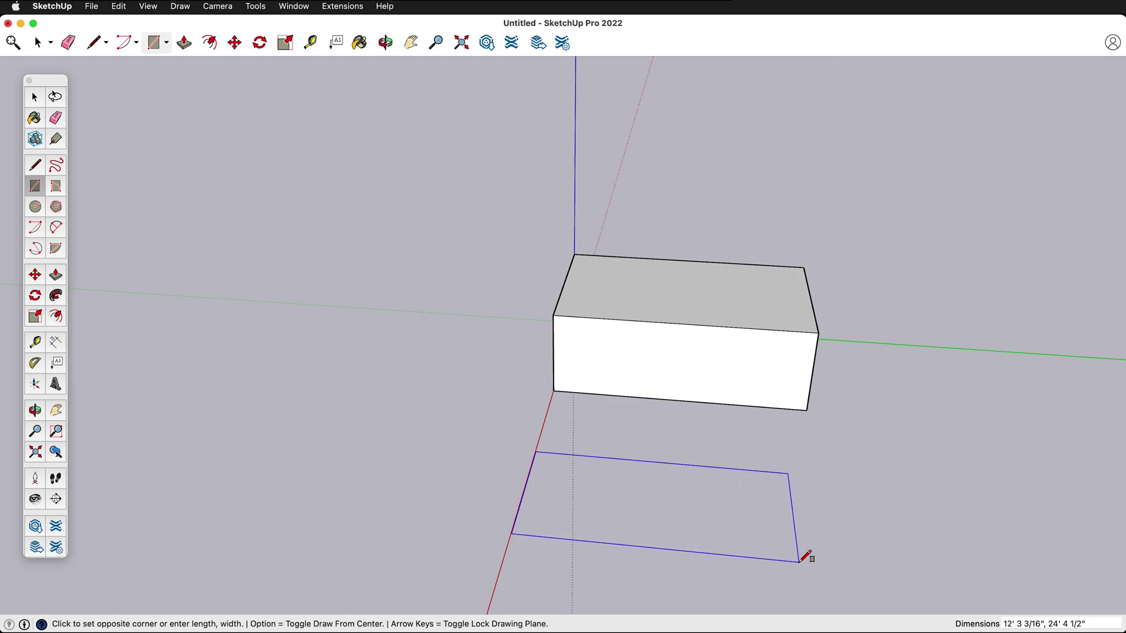
{"action": "type", "text": "10',10"}
{"action": "key", "text": "Return"}
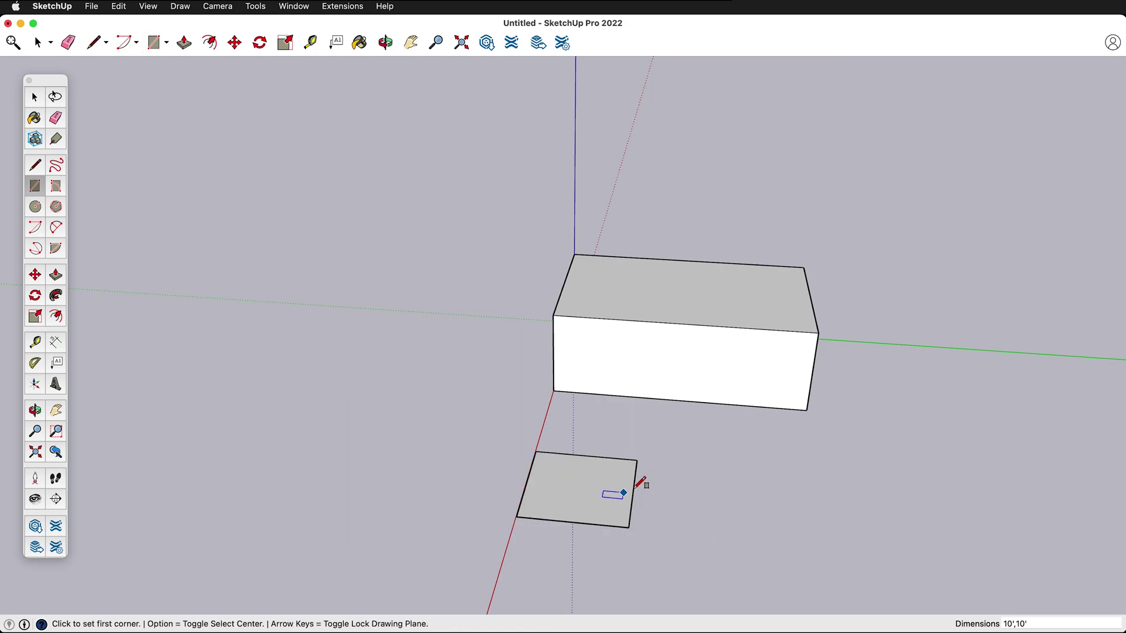
Push/Pull the 10' square upward 10' into a cube.
{"action": "key", "text": "p"}
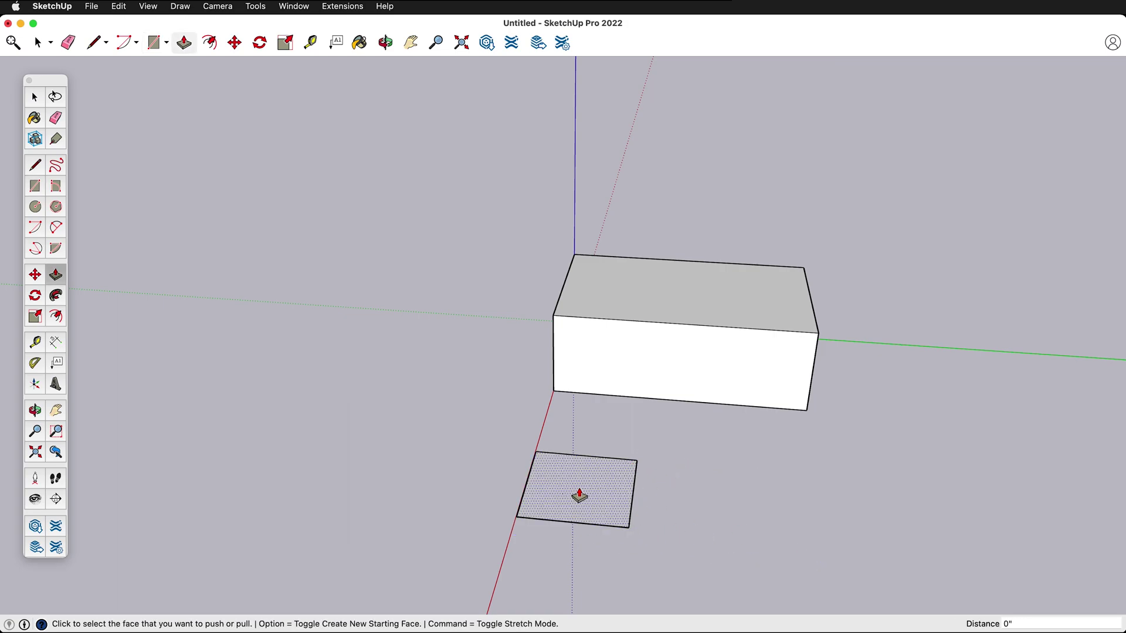
{"action": "left_click", "coordinate": [576, 496]}
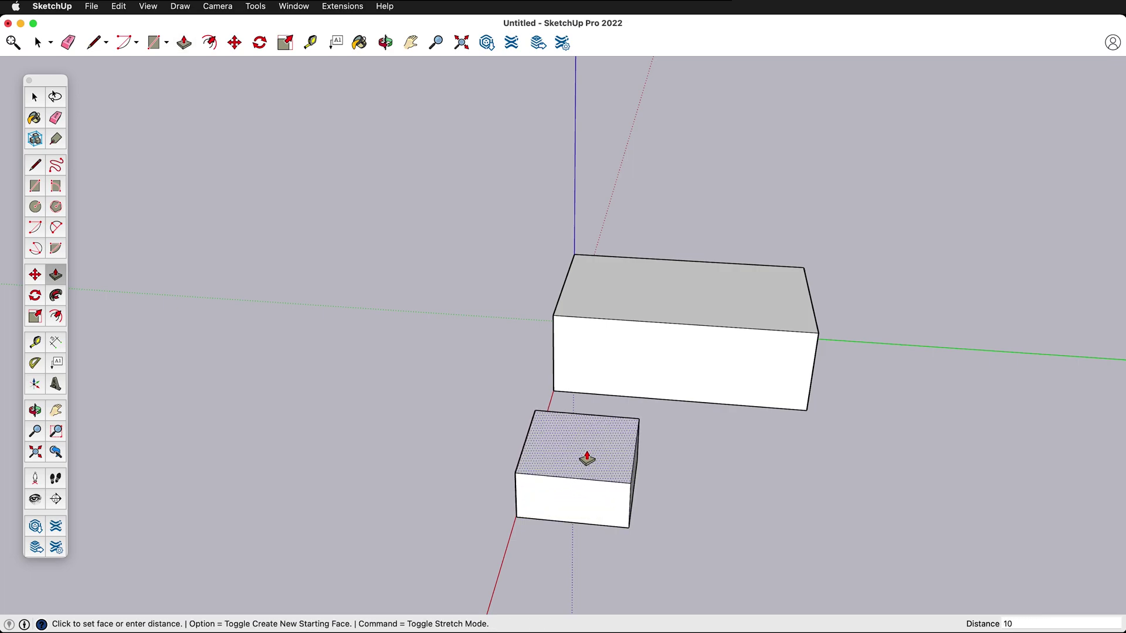
{"action": "key", "text": "Return"}
Push/Pull the cube's side face along the red axis outward 2' as a new section with its own starting face.
{"action": "middle_click_drag", "start_coordinate": [587, 459], "coordinate": [896, 445]}
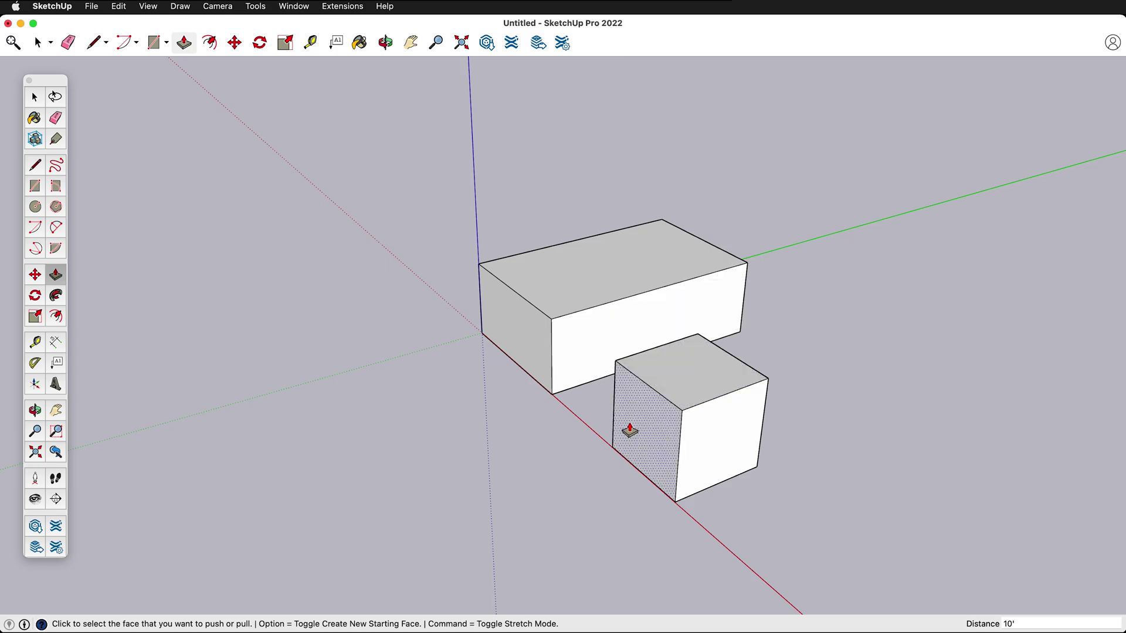
{"action": "left_click", "coordinate": [664, 432]}
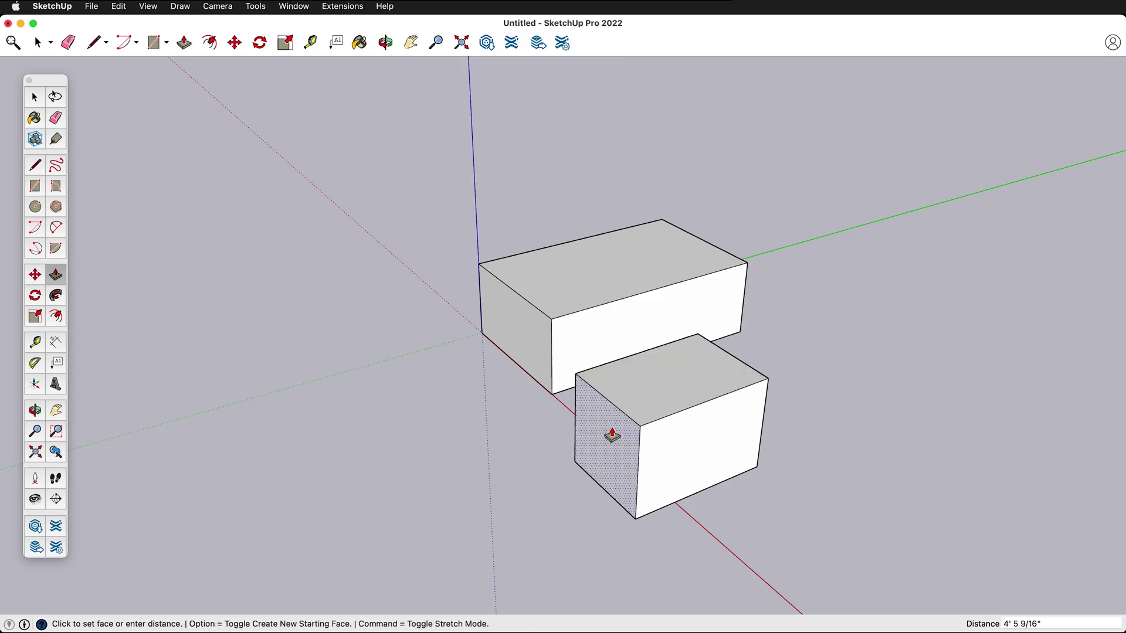
{"action": "key", "text": "alt"}
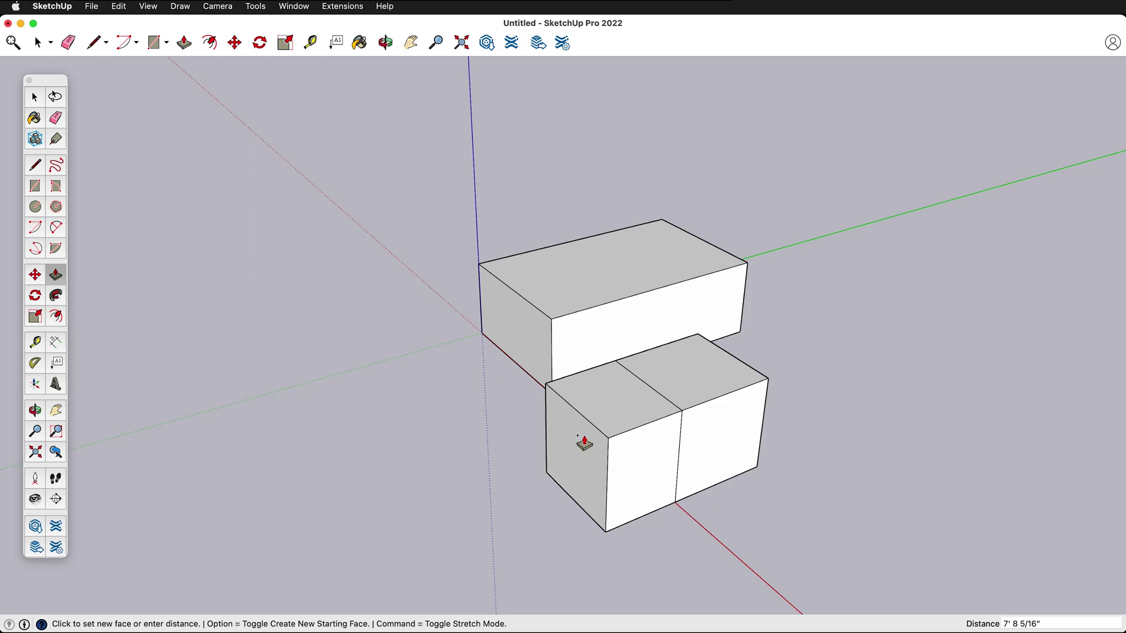
{"action": "type", "text": "2'"}
{"action": "key", "text": "Return"}
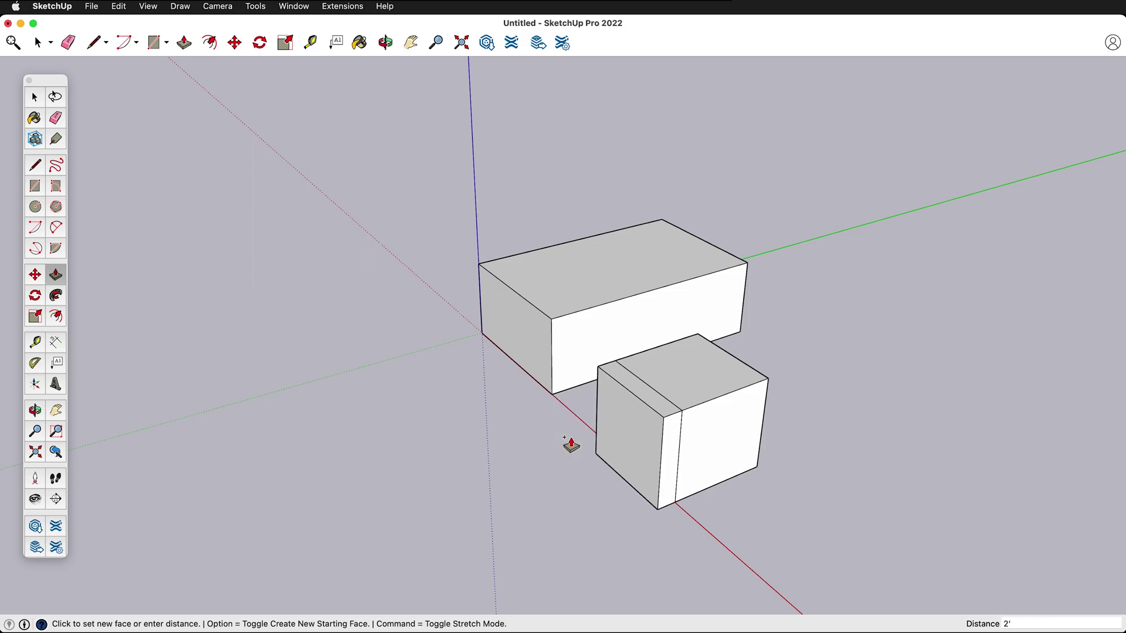
Push/Pull the top of the narrow 2' strip on the cube upward 2' as a new section.
{"action": "scroll", "coordinate": [674, 451], "scroll_direction": "up", "scroll_amount": 5}
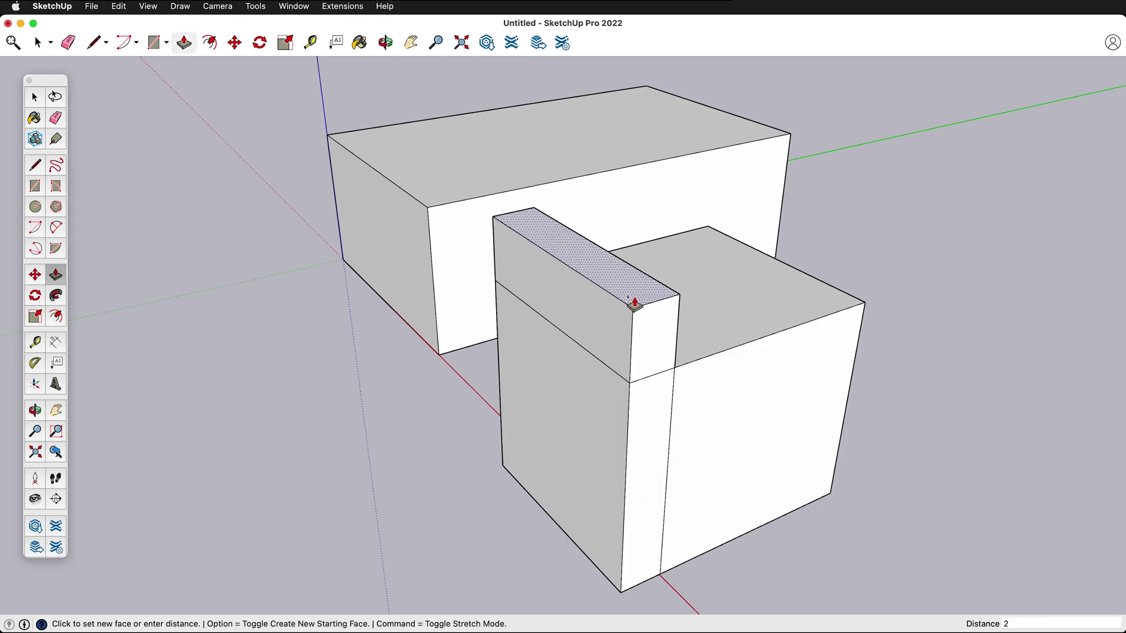
{"action": "type", "text": "'"}
{"action": "key", "text": "Return"}
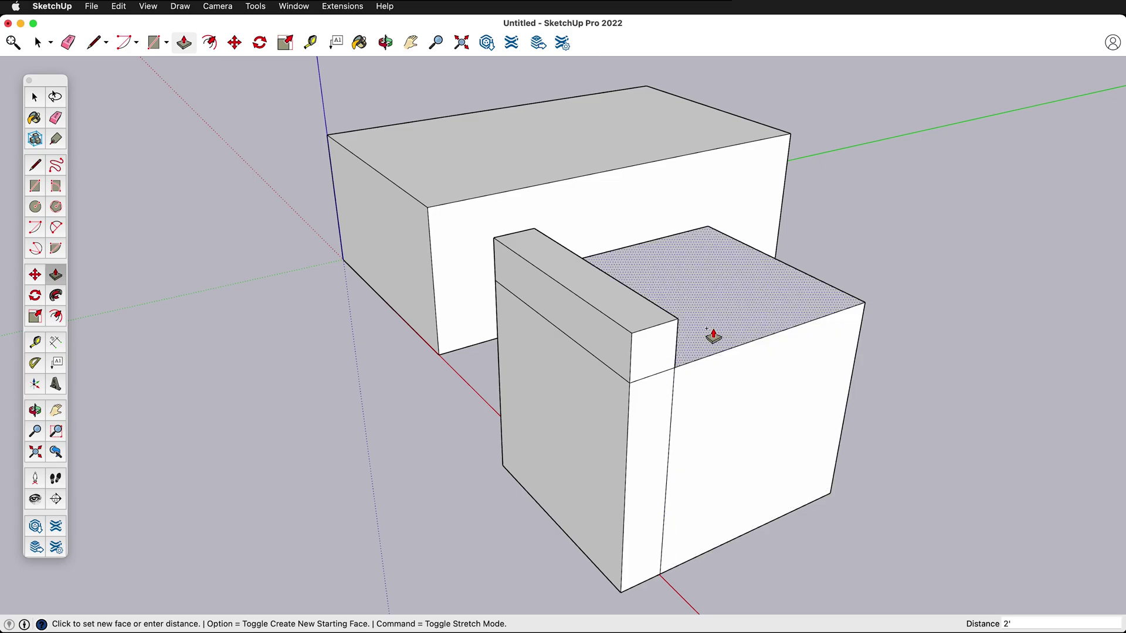
Extend the large box's long side about 11' 7" to meet the cube, and push its exposed part back about 7' 3".
{"action": "middle_click_drag", "start_coordinate": [673, 335], "coordinate": [645, 482]}
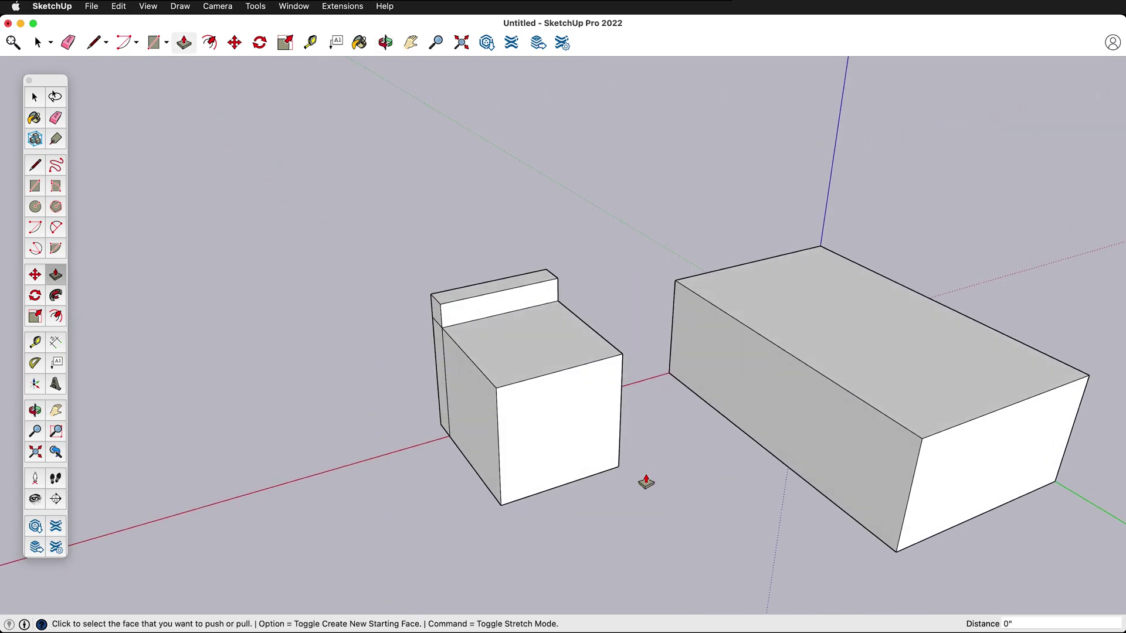
{"action": "left_click", "coordinate": [707, 322]}
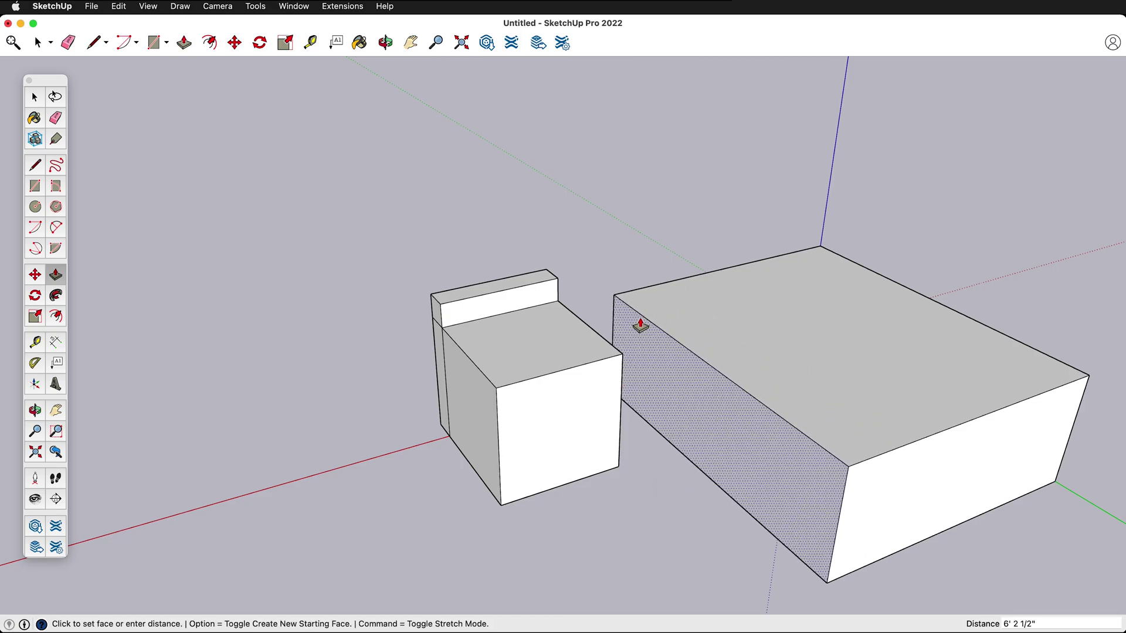
{"action": "left_click", "coordinate": [623, 359]}
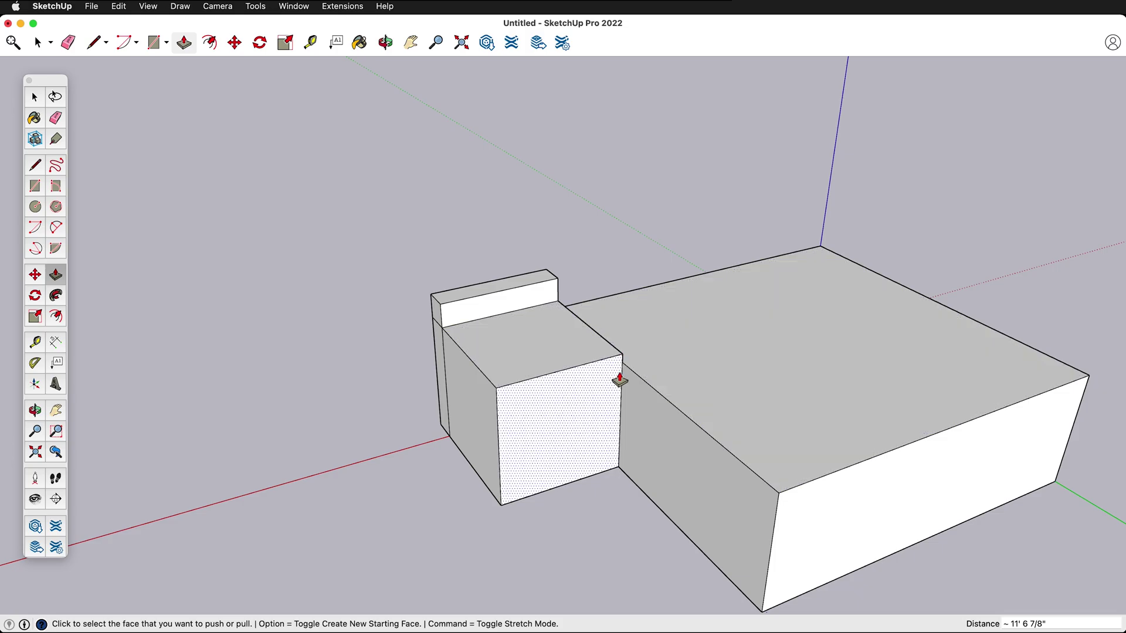
{"action": "left_click", "coordinate": [639, 435]}
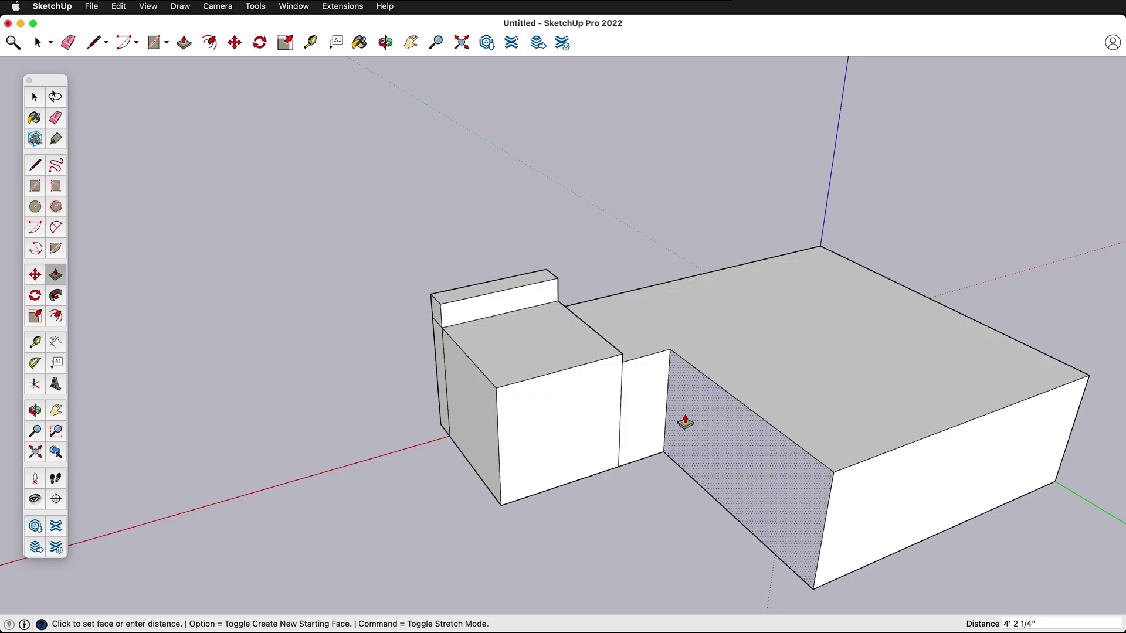
{"action": "left_click", "coordinate": [727, 428]}
Push/Pull the cube's side face opposite the raised strip outward about 6' 6", alongside the large box.
{"action": "middle_click_drag", "start_coordinate": [731, 387], "coordinate": [304, 404]}
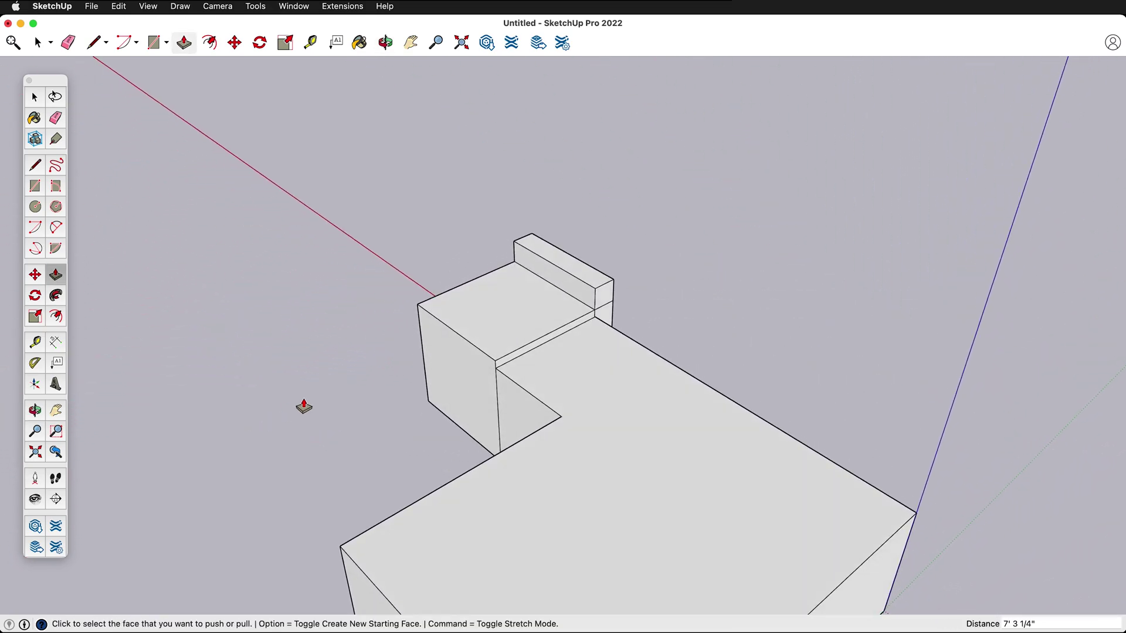
{"action": "left_click", "coordinate": [490, 389]}
{"action": "left_click", "coordinate": [408, 405]}
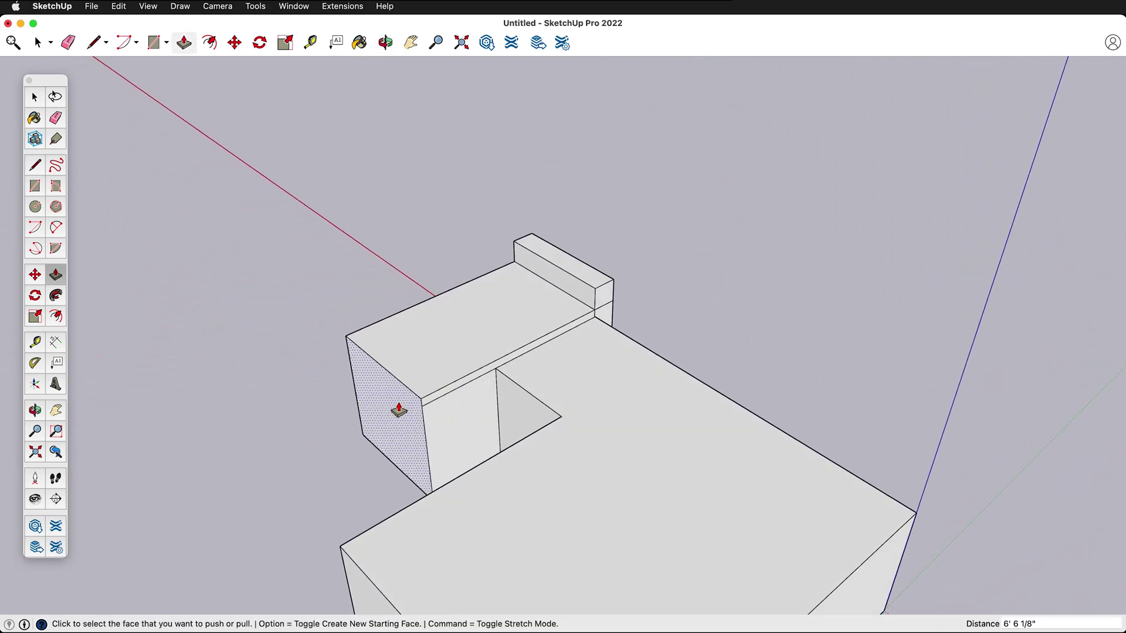
Pull the thin ledge face between the two tops out about 4' 10" over the large box, and push it back about 10'.
{"action": "left_click", "coordinate": [502, 371]}
{"action": "left_click", "coordinate": [554, 390]}
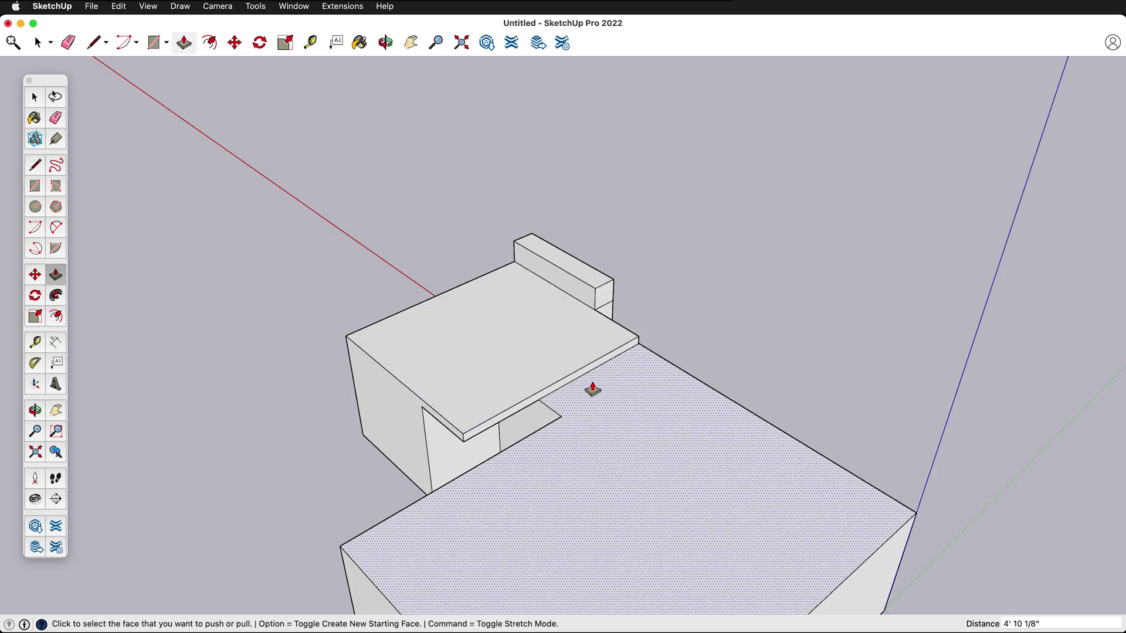
{"action": "left_click", "coordinate": [561, 390]}
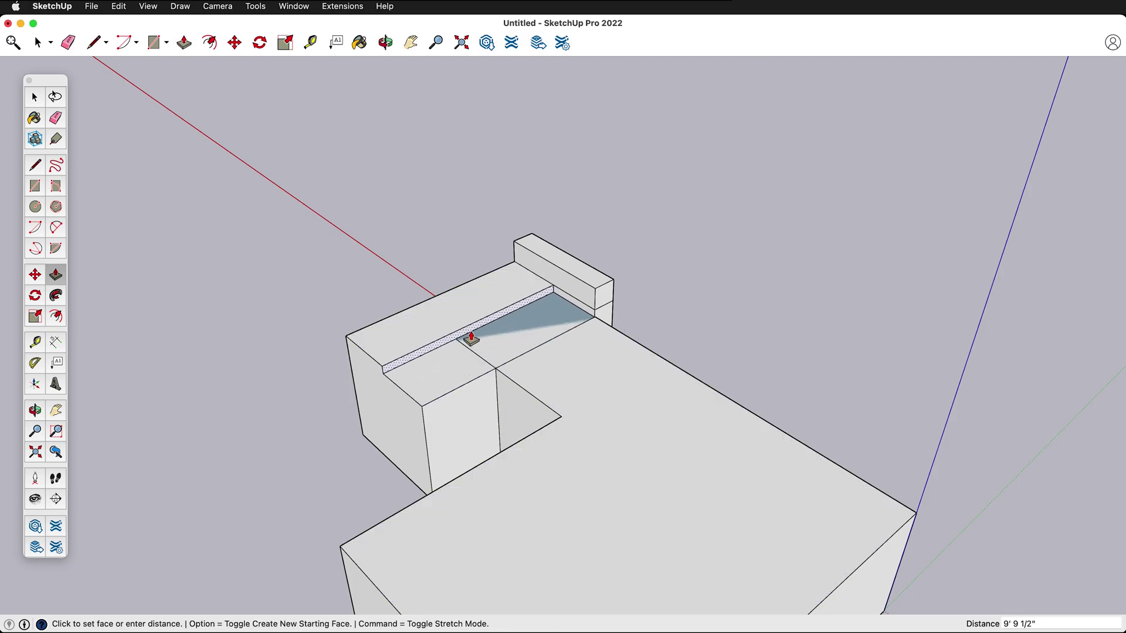
{"action": "left_click", "coordinate": [478, 327]}
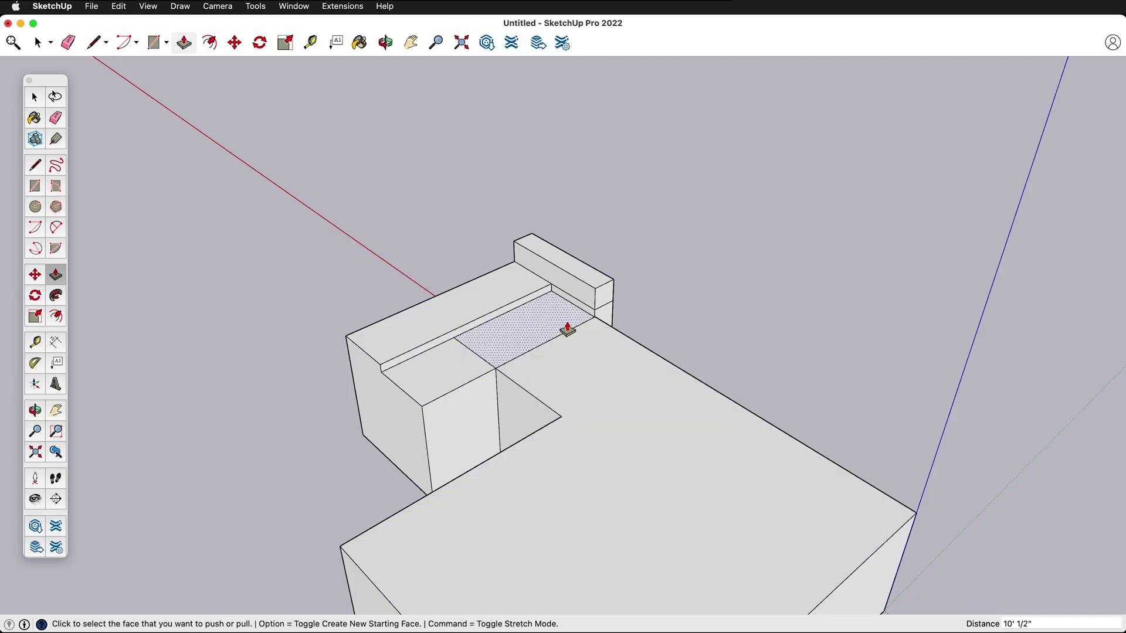
Select all of the joined geometry in the model and delete it.
{"action": "middle_click_drag", "start_coordinate": [494, 422], "coordinate": [1113, 389]}
{"action": "scroll", "coordinate": [673, 366], "scroll_direction": "up", "scroll_amount": 3}
{"action": "scroll", "coordinate": [678, 369], "scroll_direction": "down", "scroll_amount": 6}
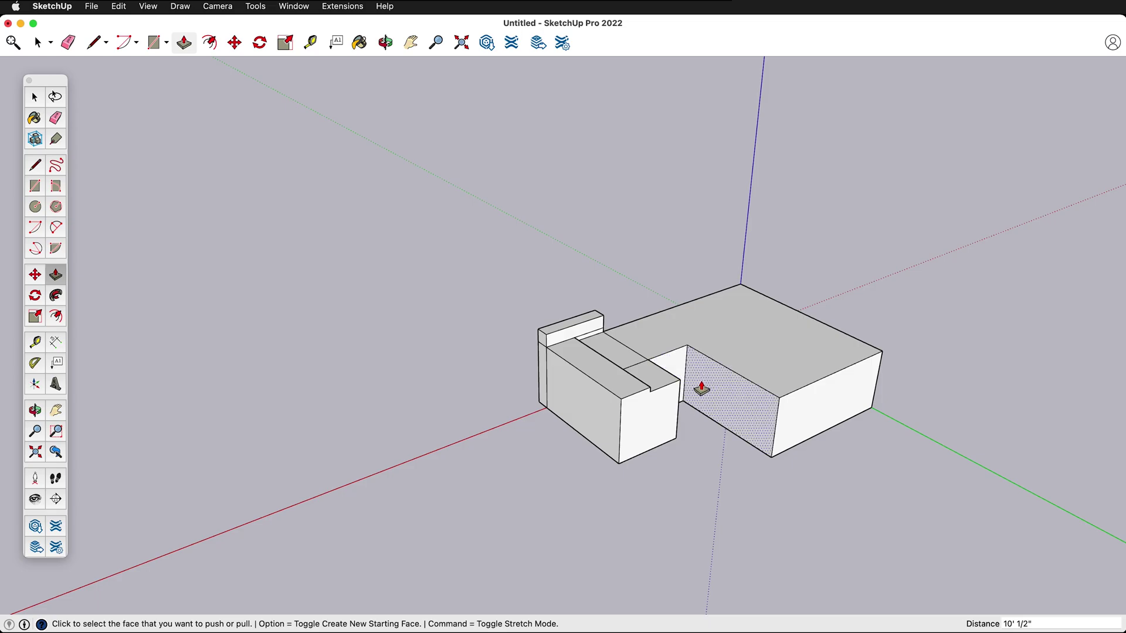
{"action": "key", "text": "space"}
{"action": "left_click_drag", "start_coordinate": [469, 170], "coordinate": [1037, 611]}
{"action": "key", "text": "Delete"}
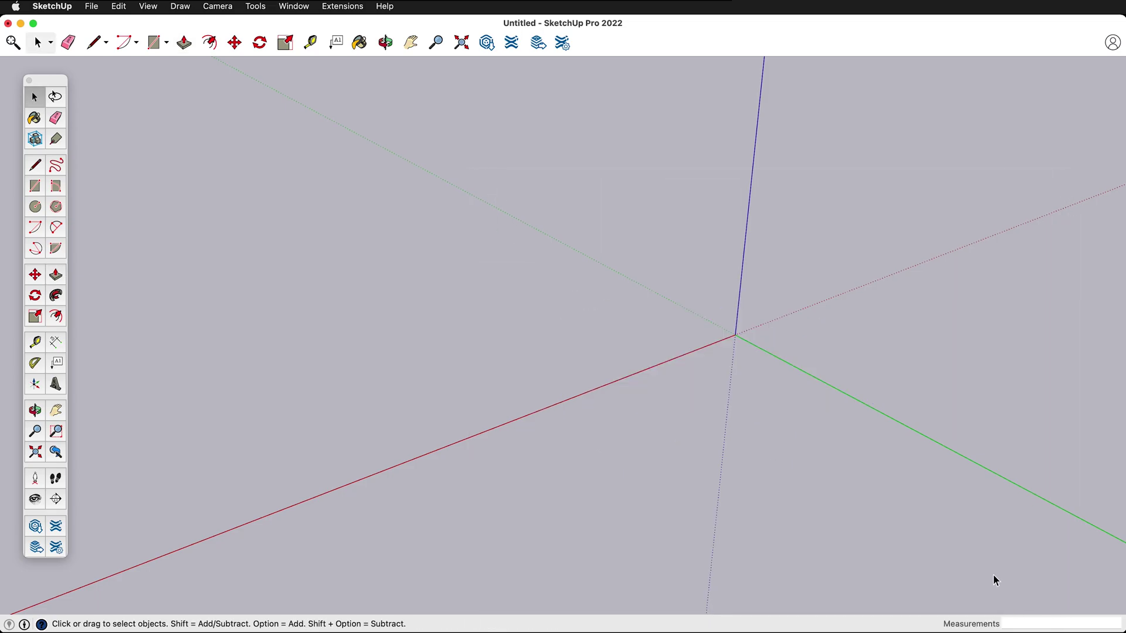
Draw a ground rectangle about 42' 3" by 28' 3" from the origin between the solid red and green axes.
{"action": "left_click", "coordinate": [35, 187]}
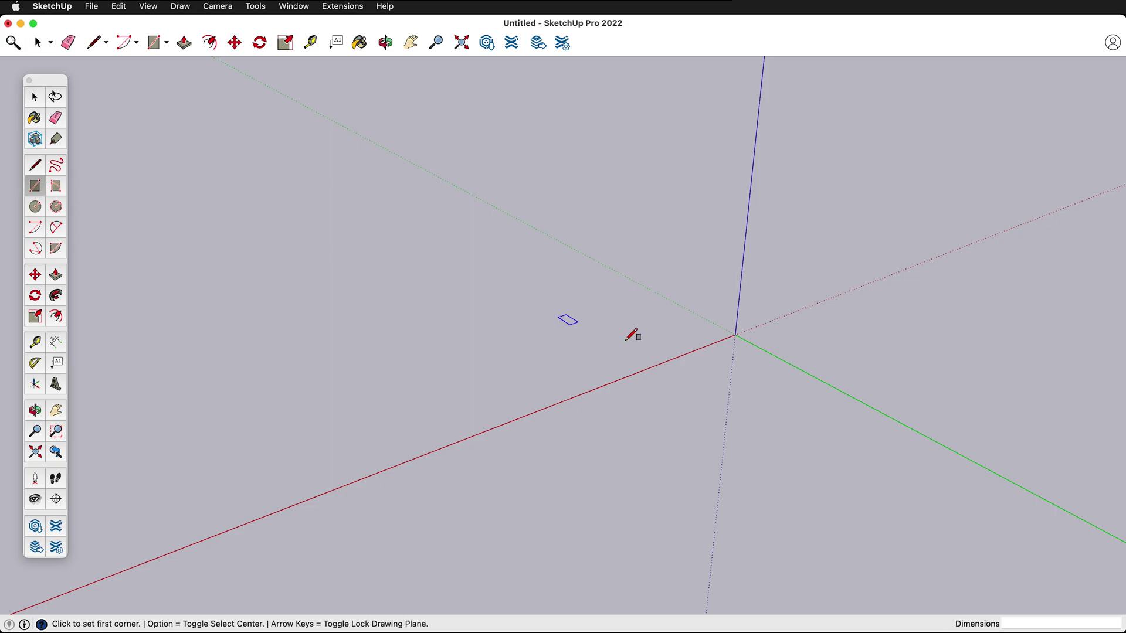
{"action": "left_click", "coordinate": [735, 335]}
{"action": "left_click", "coordinate": [653, 522]}
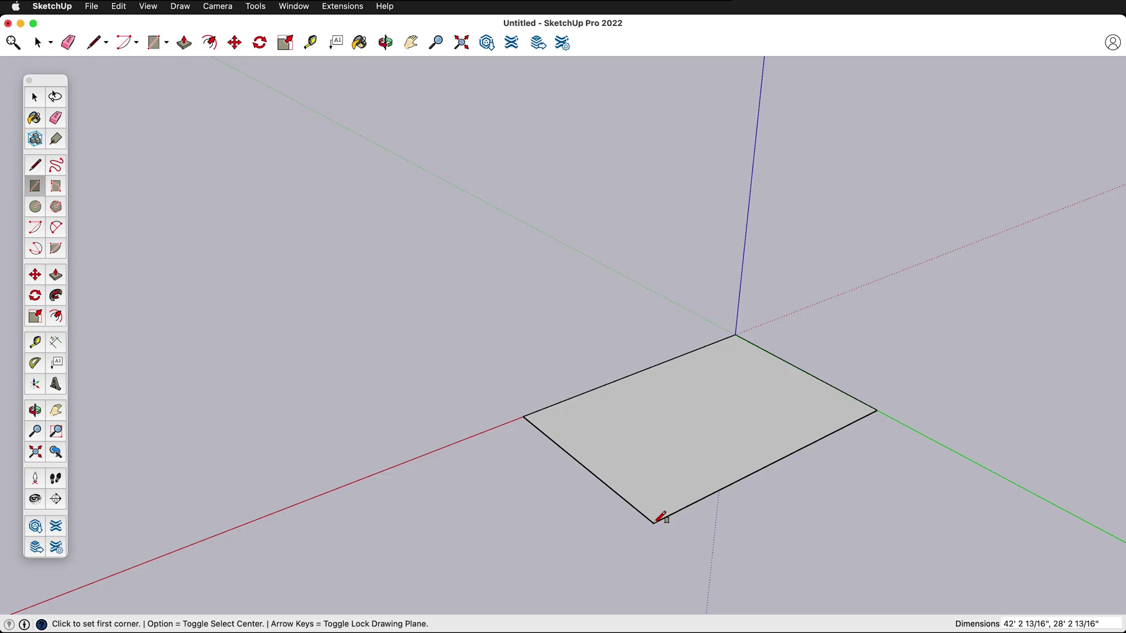
Push/Pull the ground rectangle upward about 21' 6" into a box.
{"action": "key", "text": "p"}
{"action": "left_click", "coordinate": [688, 450]}
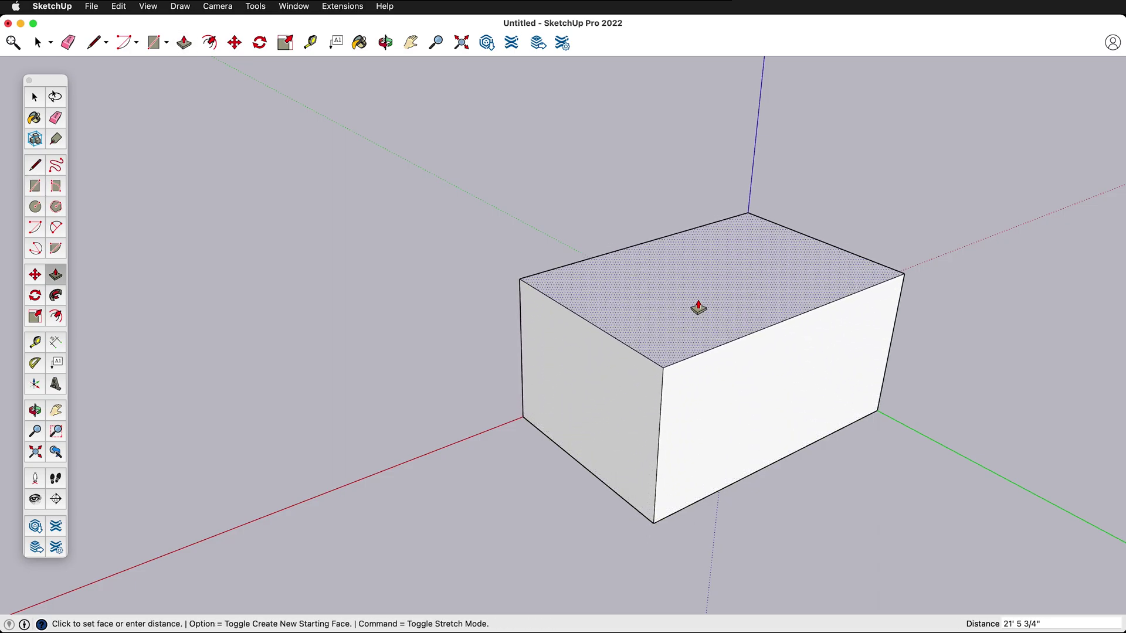
{"action": "left_click", "coordinate": [698, 307]}
{"action": "scroll", "coordinate": [762, 267], "scroll_direction": "up", "scroll_amount": 2}
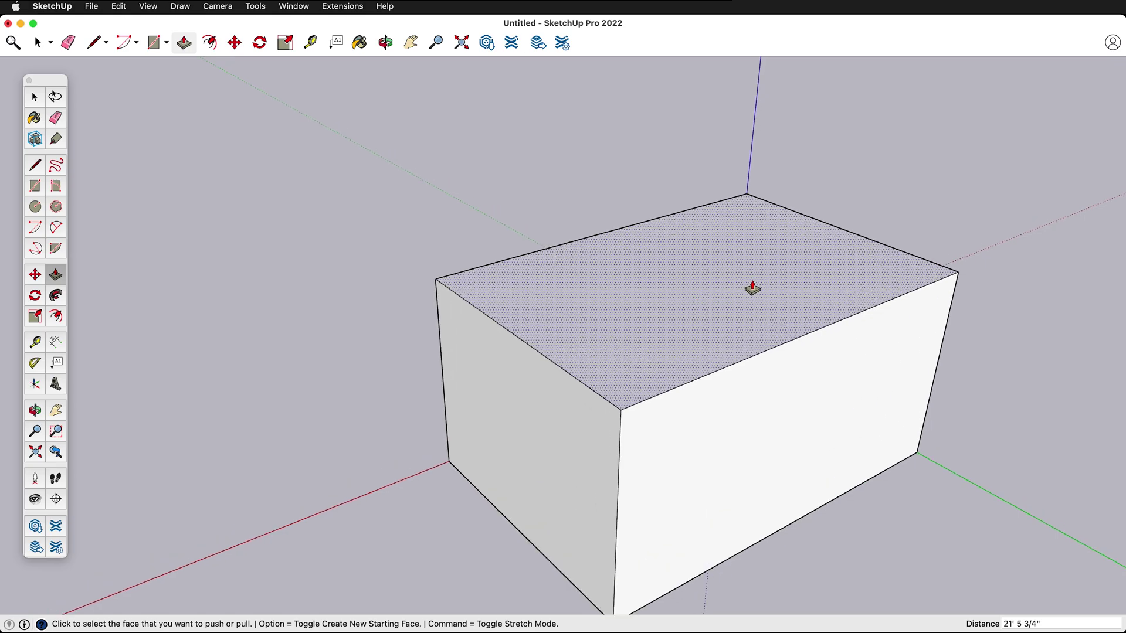
{"action": "scroll", "coordinate": [752, 288], "scroll_direction": "down", "scroll_amount": 2}
Select the entire box with all its connected faces and edges and make it a group.
{"action": "key", "text": "space"}
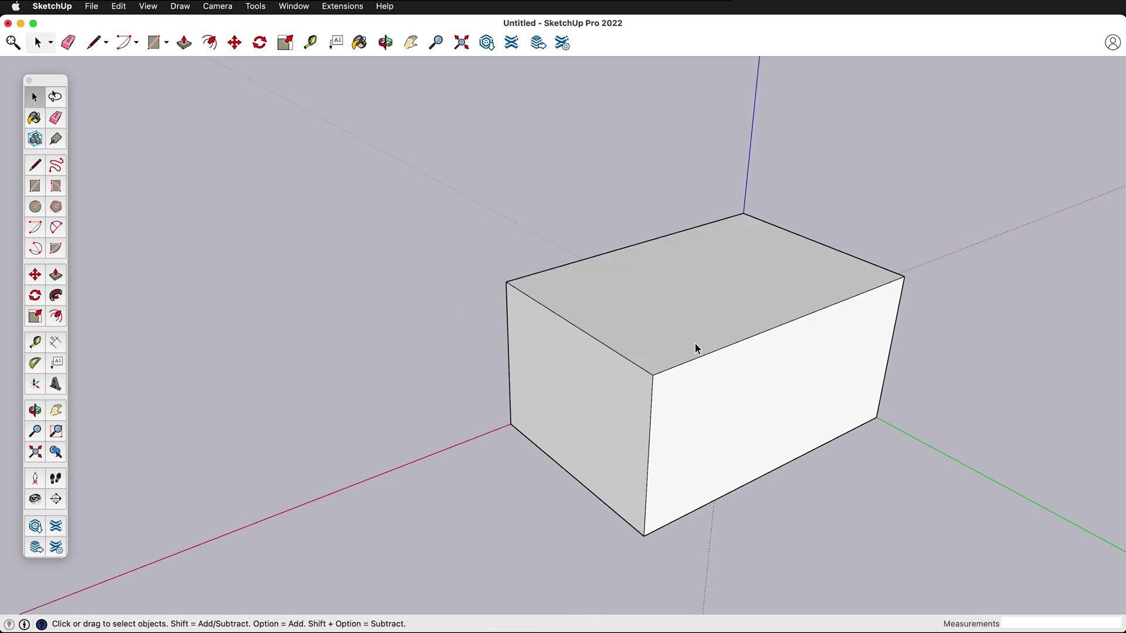
{"action": "double_click", "coordinate": [649, 329]}
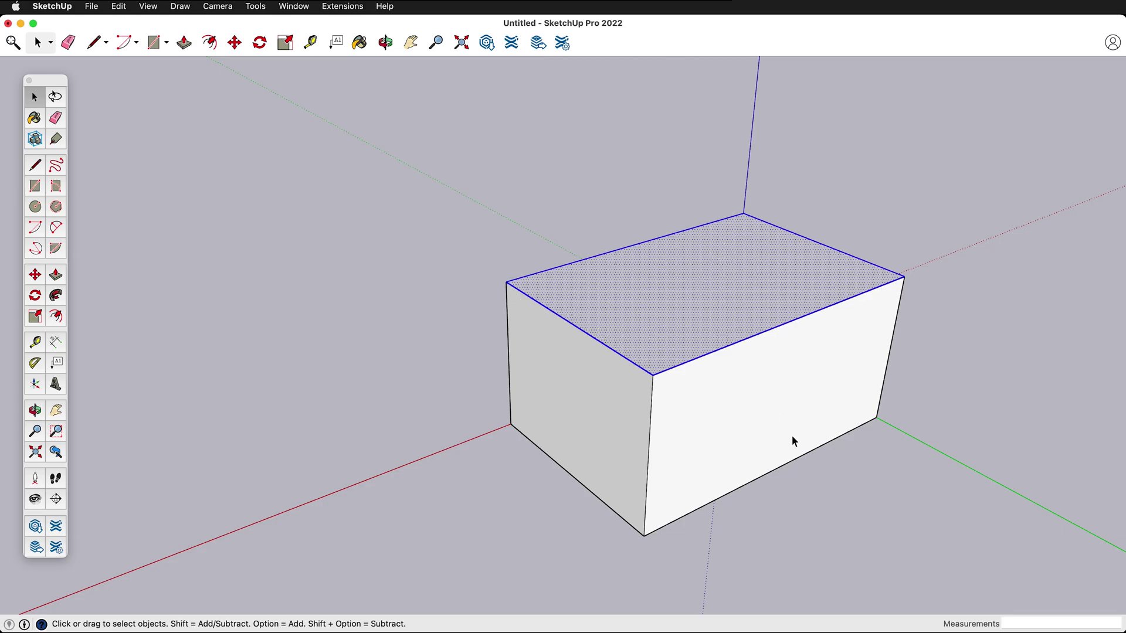
{"action": "left_click", "coordinate": [533, 187]}
{"action": "double_click", "coordinate": [652, 306]}
{"action": "triple_click", "coordinate": [652, 306]}
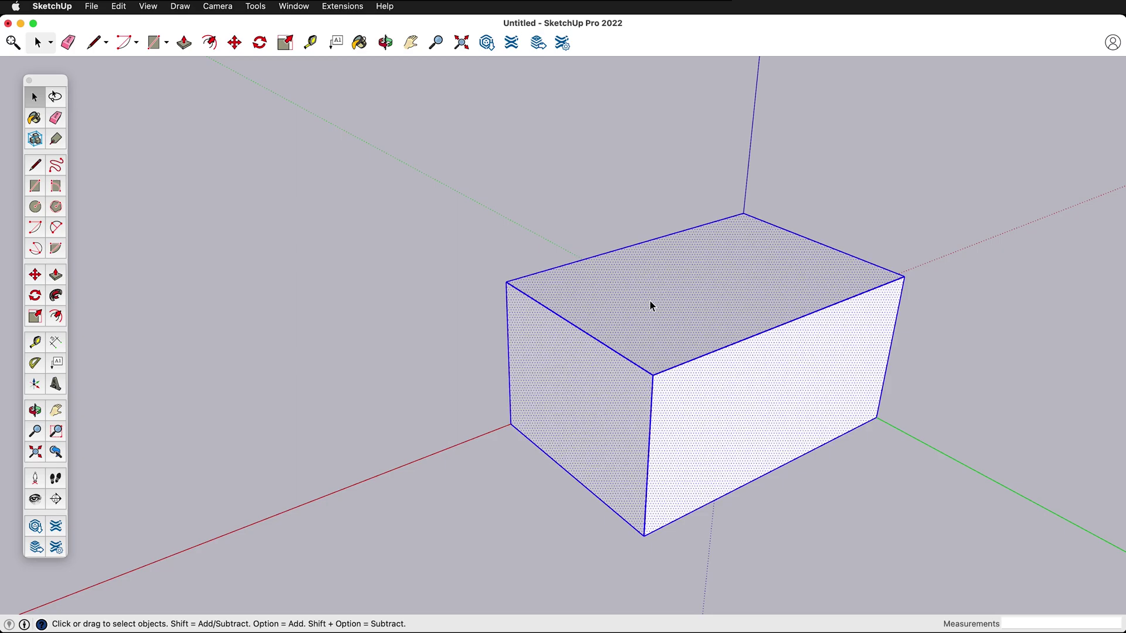
{"action": "middle_click_drag", "start_coordinate": [867, 432], "coordinate": [574, 199]}
{"action": "middle_click_drag", "start_coordinate": [974, 369], "coordinate": [684, 432]}
{"action": "right_click", "coordinate": [546, 258]}
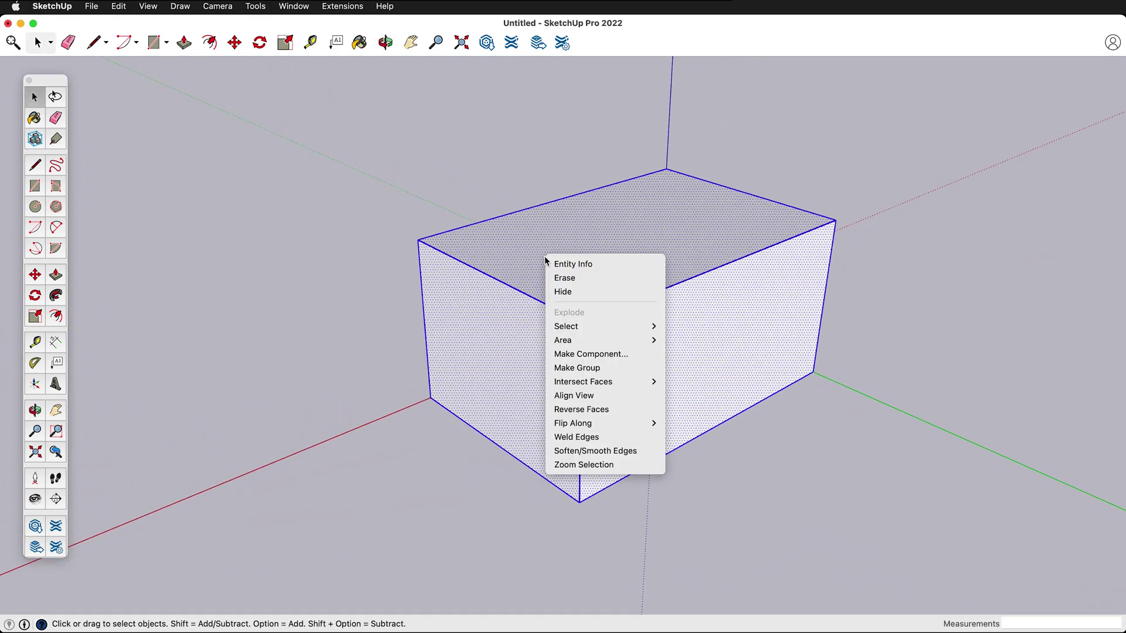
{"action": "left_click", "coordinate": [638, 368]}
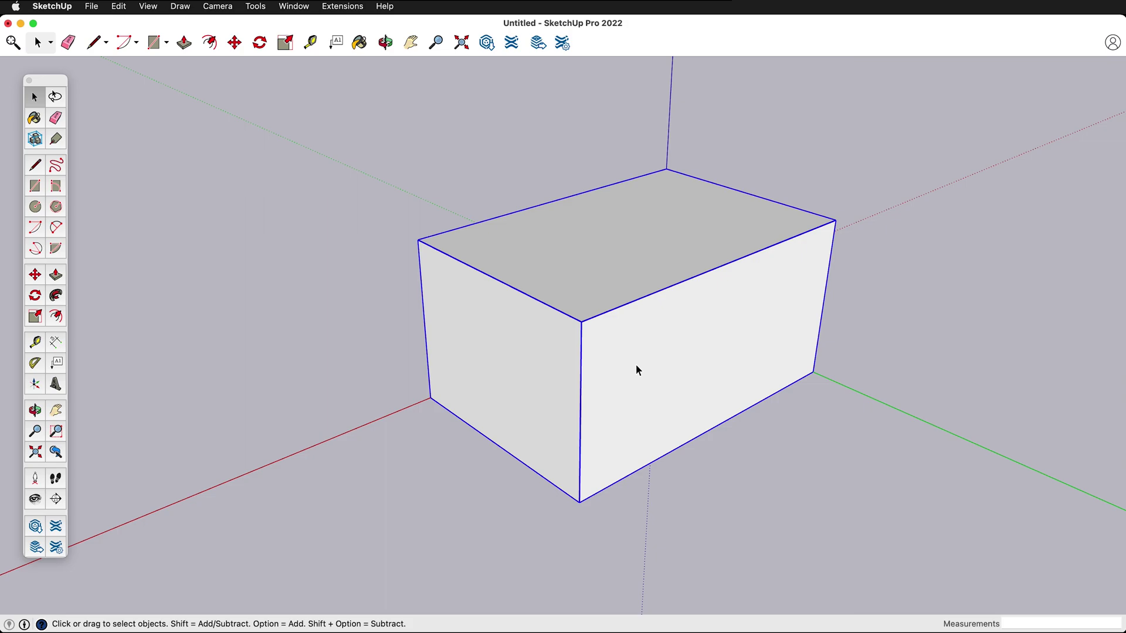
Open the box group for editing.
{"action": "scroll", "coordinate": [586, 324], "scroll_direction": "up", "scroll_amount": 2}
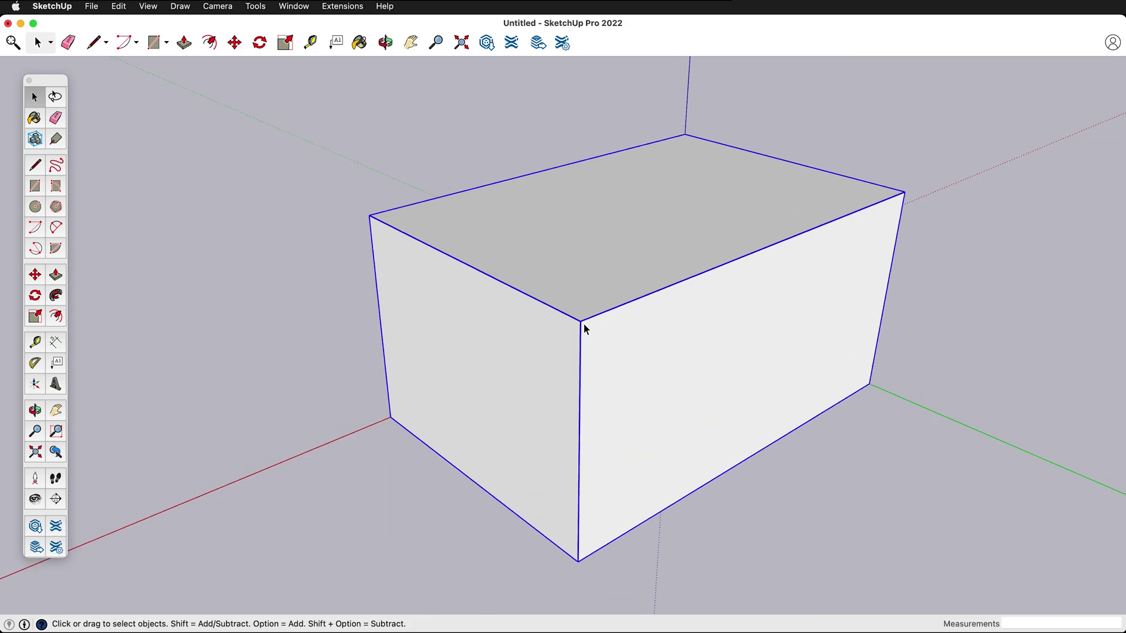
{"action": "scroll", "coordinate": [634, 312], "scroll_direction": "down", "scroll_amount": 4}
{"action": "scroll", "coordinate": [636, 314], "scroll_direction": "down", "scroll_amount": 2}
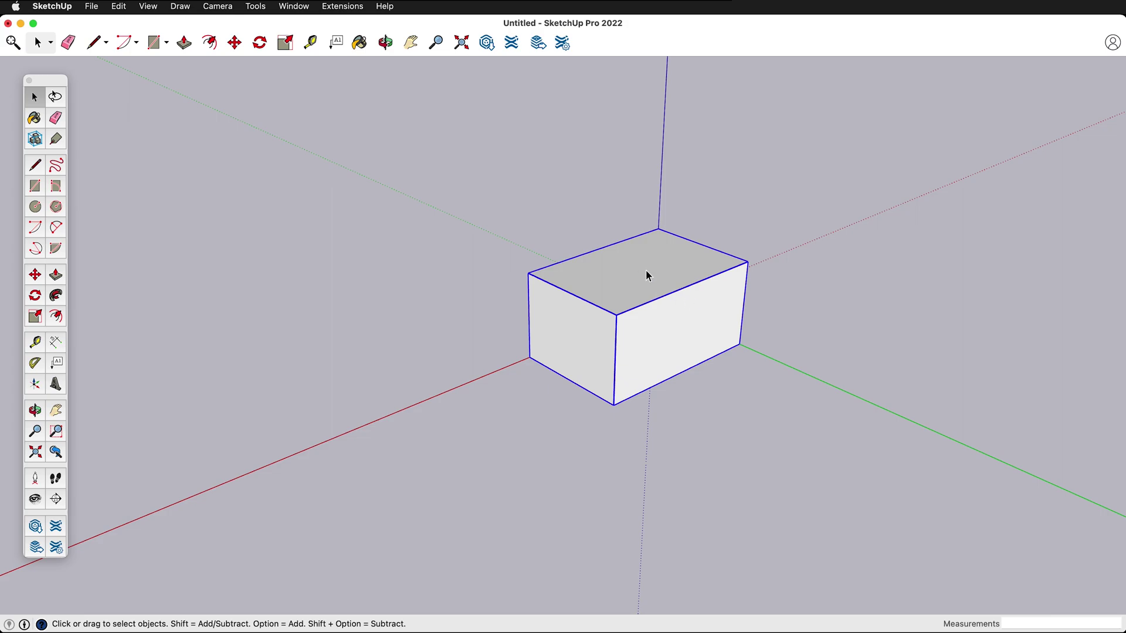
{"action": "key", "text": "super+g"}
{"action": "scroll", "coordinate": [650, 301], "scroll_direction": "up", "scroll_amount": 3}
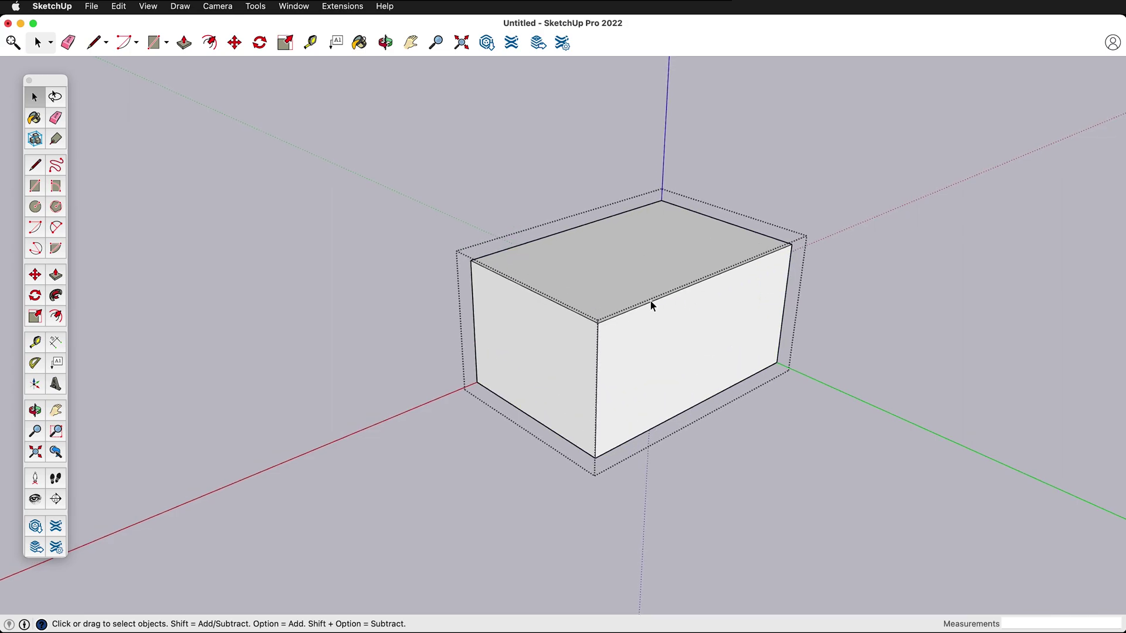
Close the box group and Push/Pull the loose ground rectangle beside it upward about 9' 3" into a low box.
{"action": "scroll", "coordinate": [650, 301], "scroll_direction": "up", "scroll_amount": 3}
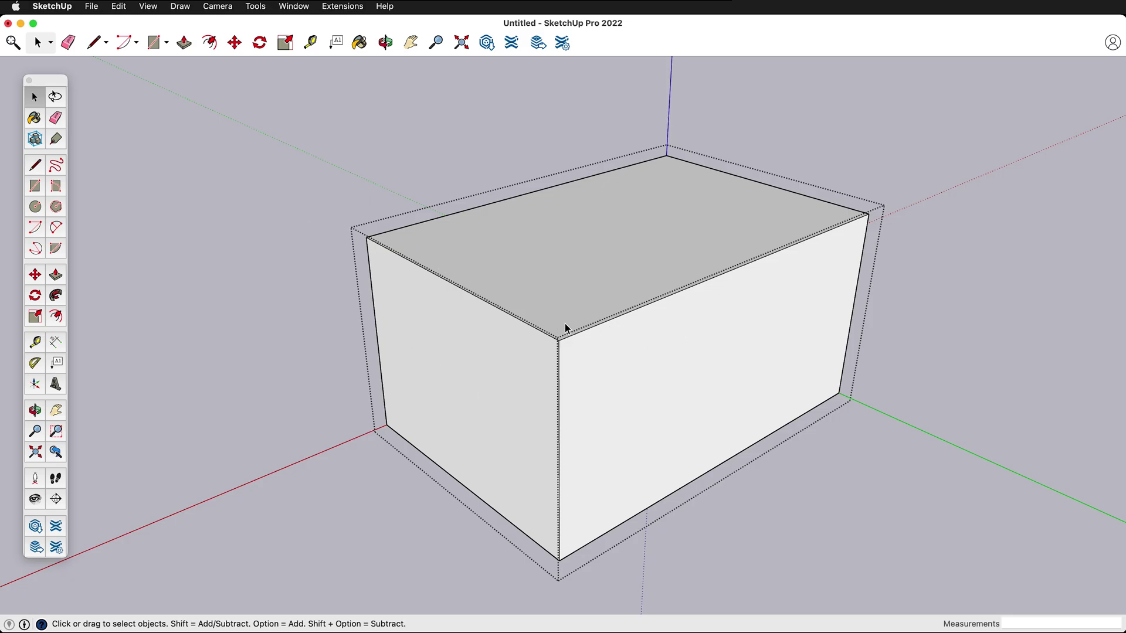
{"action": "left_click", "coordinate": [311, 303]}
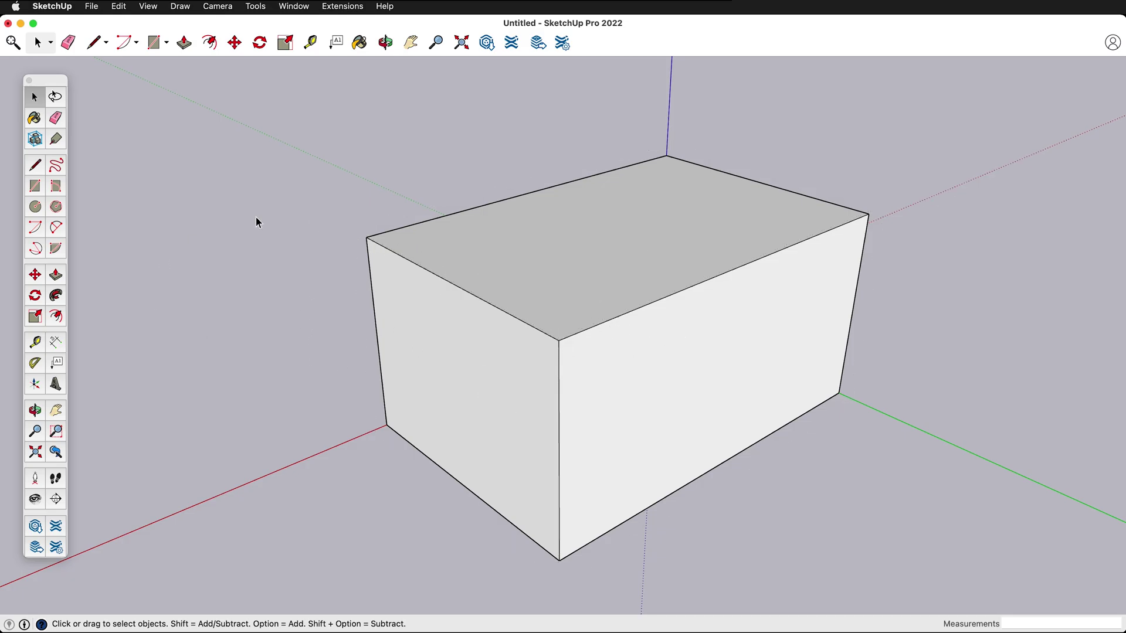
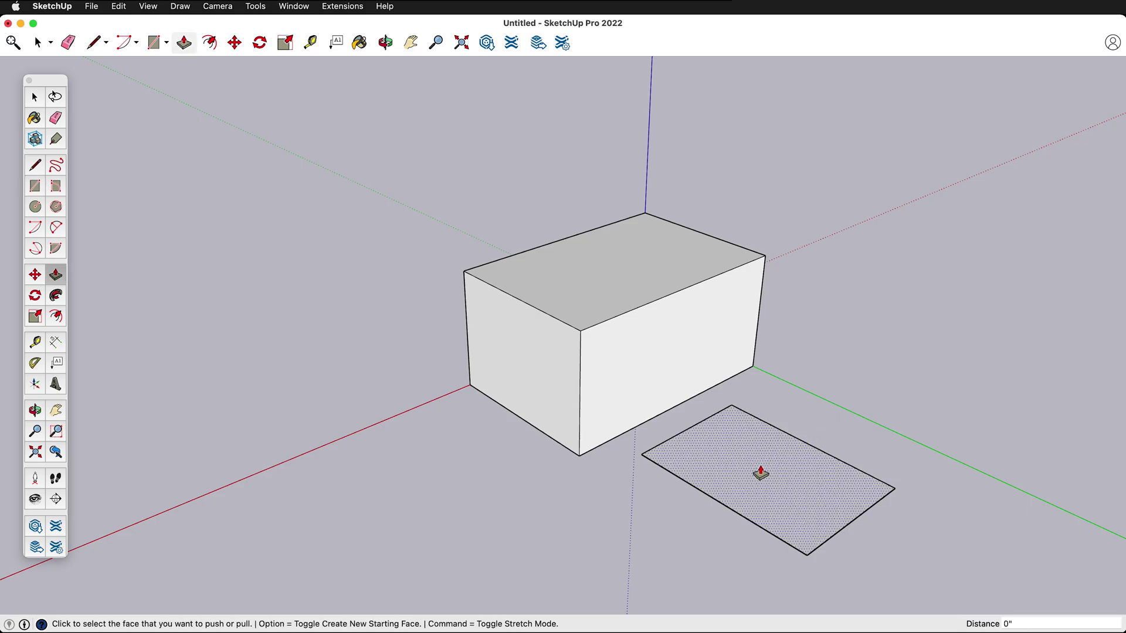
{"action": "left_click", "coordinate": [759, 473]}
{"action": "left_click", "coordinate": [760, 423]}
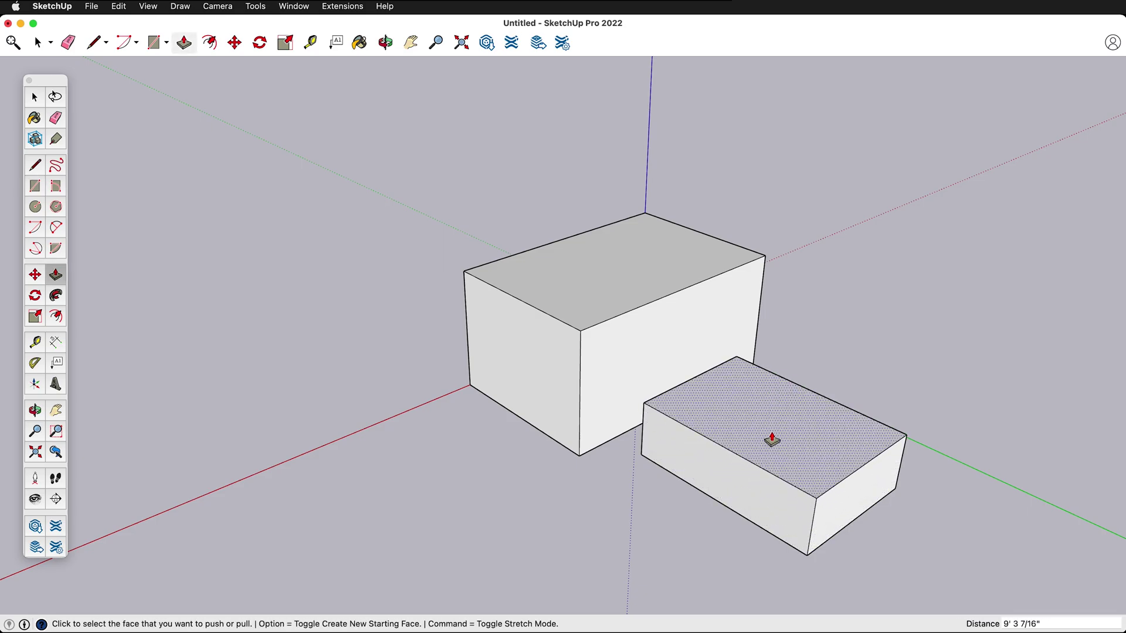
Push/Pull the low box's end face about 6' toward the grouped box so the two volumes meet.
{"action": "middle_click_drag", "start_coordinate": [711, 395], "coordinate": [955, 417]}
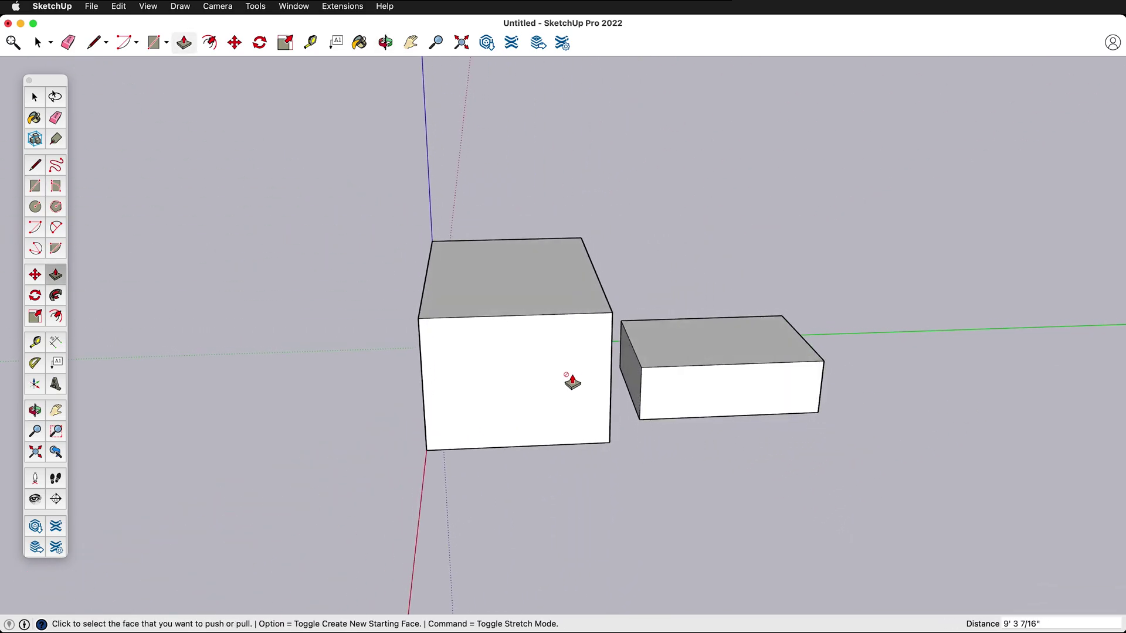
{"action": "left_click", "coordinate": [637, 385]}
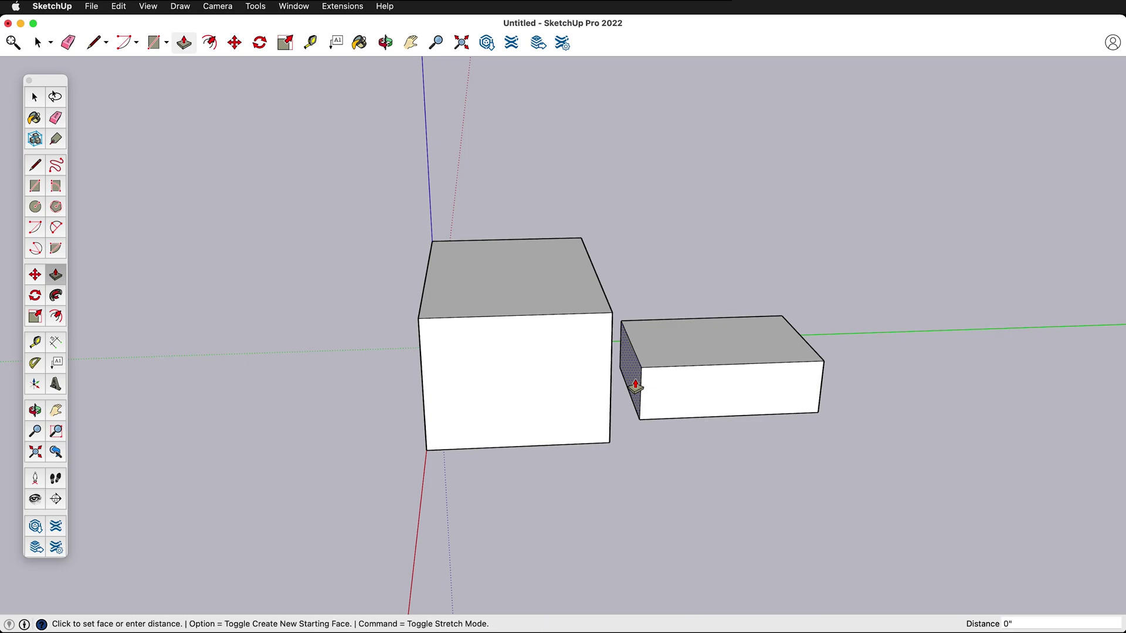
{"action": "left_click", "coordinate": [614, 321]}
{"action": "middle_click_drag", "start_coordinate": [614, 322], "coordinate": [528, 402]}
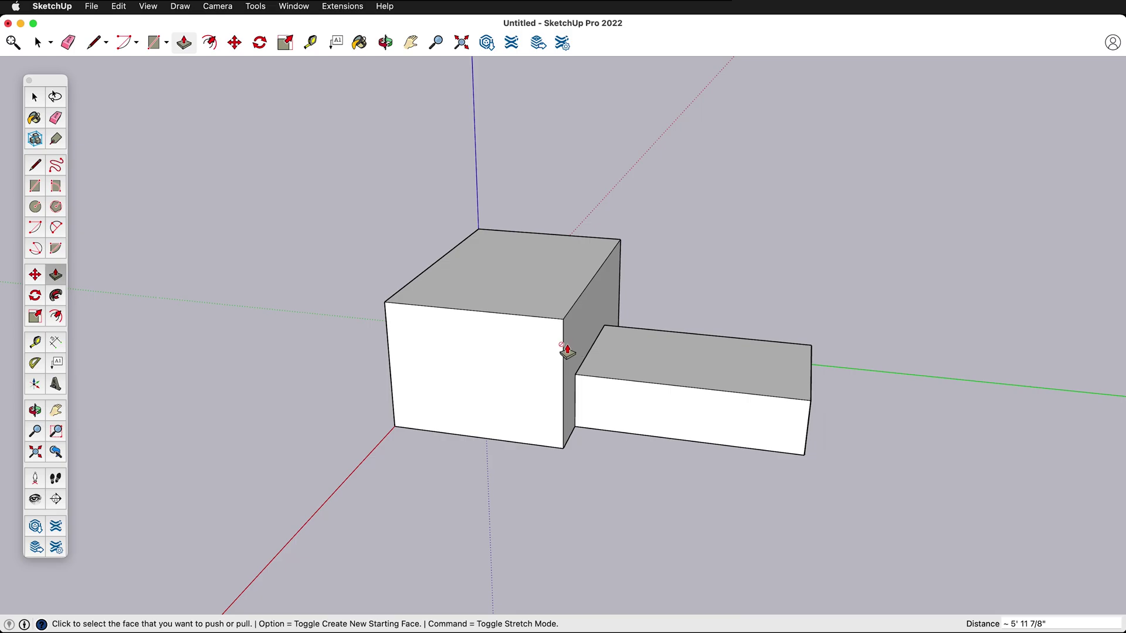
{"action": "scroll", "coordinate": [567, 350], "scroll_direction": "up", "scroll_amount": 4}
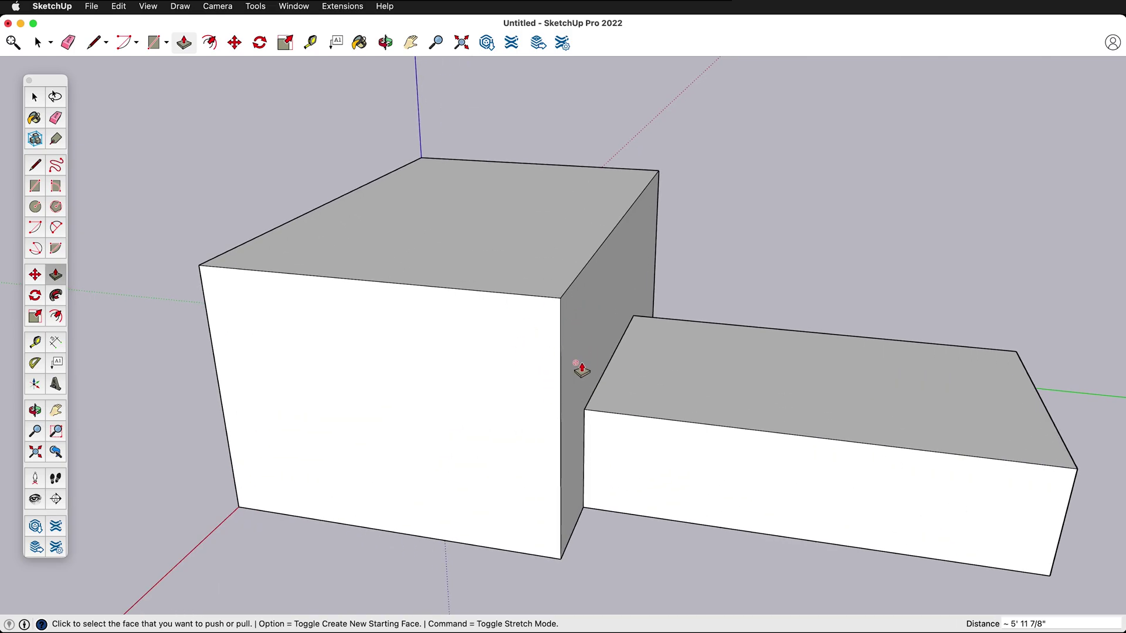
Open the grouped box for editing and Push/Pull its side face facing the low box inward about 8' 3".
{"action": "key", "text": "space"}
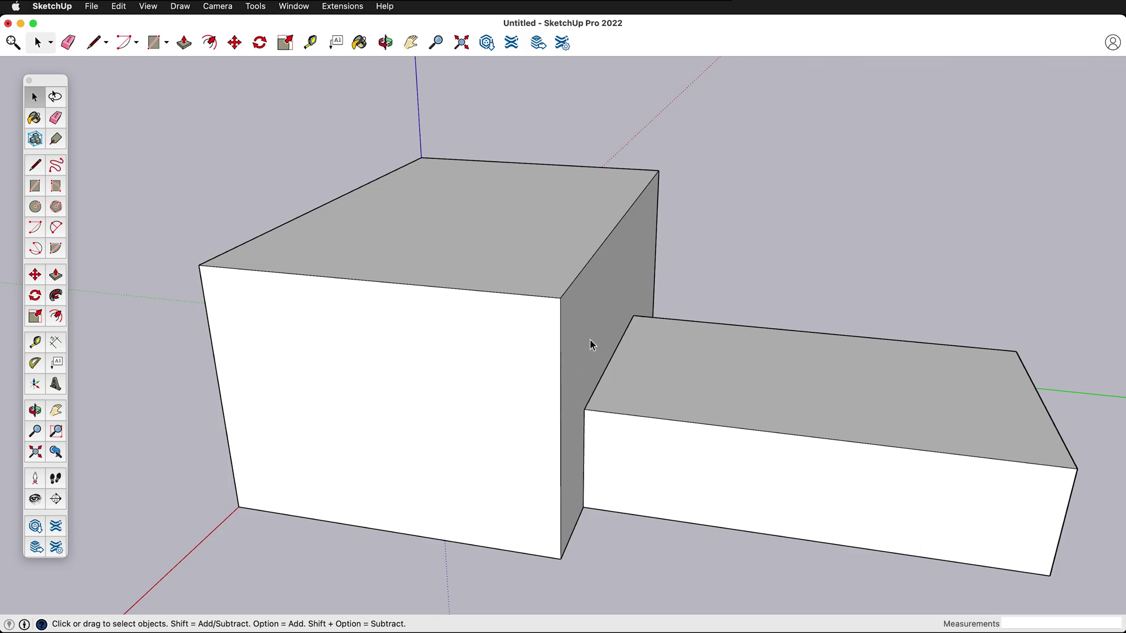
{"action": "double_click", "coordinate": [584, 334]}
{"action": "left_click", "coordinate": [574, 337]}
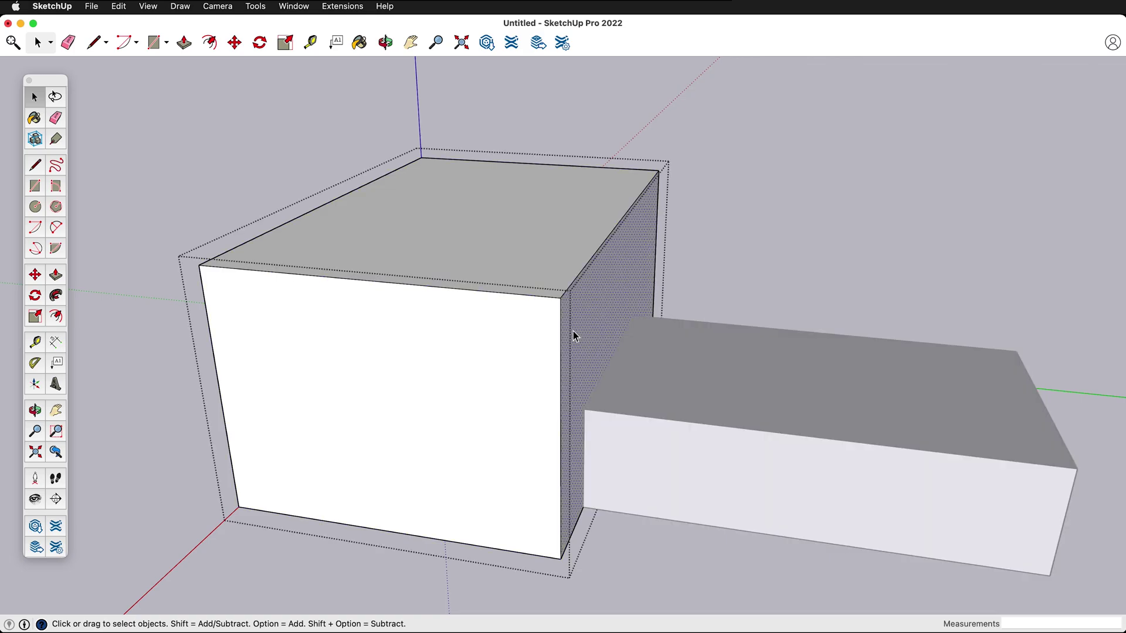
{"action": "key", "text": "p"}
{"action": "left_click", "coordinate": [596, 320]}
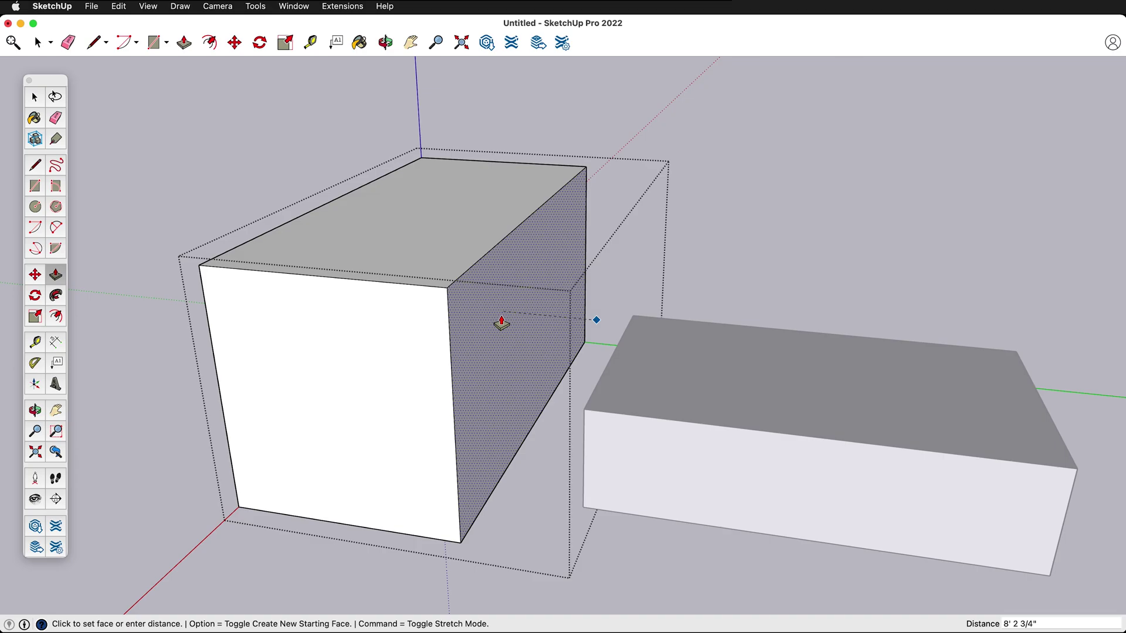
{"action": "left_click", "coordinate": [501, 323]}
Push/Pull the grouped box's side face outward through the low box, push it back inward about 29' 6", and close the group.
{"action": "left_click", "coordinate": [502, 311]}
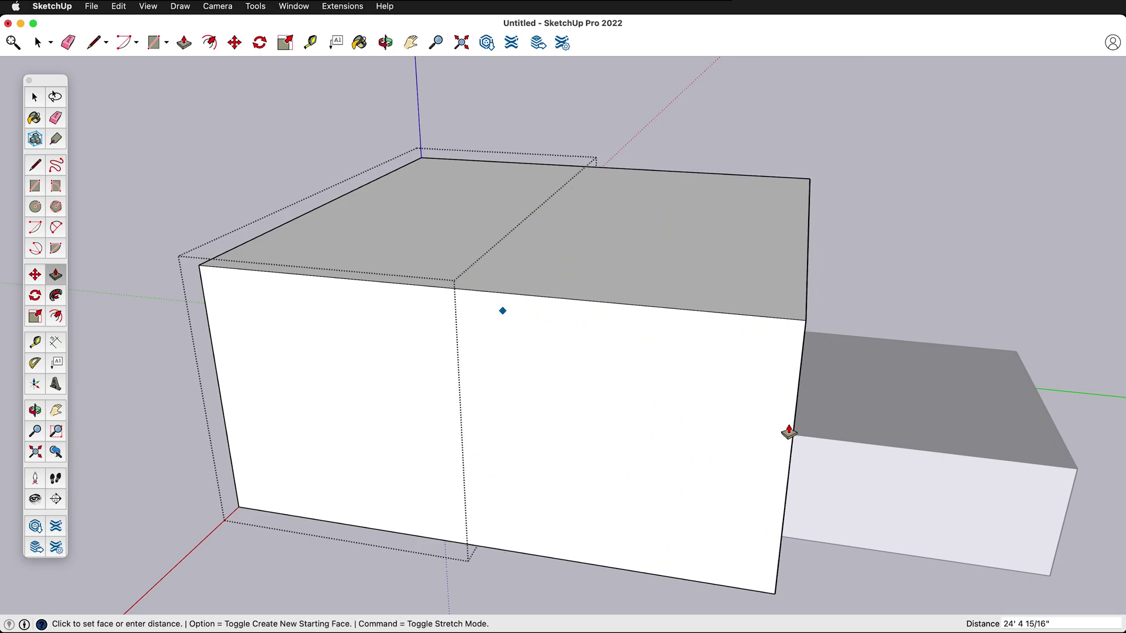
{"action": "left_click", "coordinate": [767, 422]}
{"action": "middle_click_drag", "start_coordinate": [860, 317], "coordinate": [704, 344]}
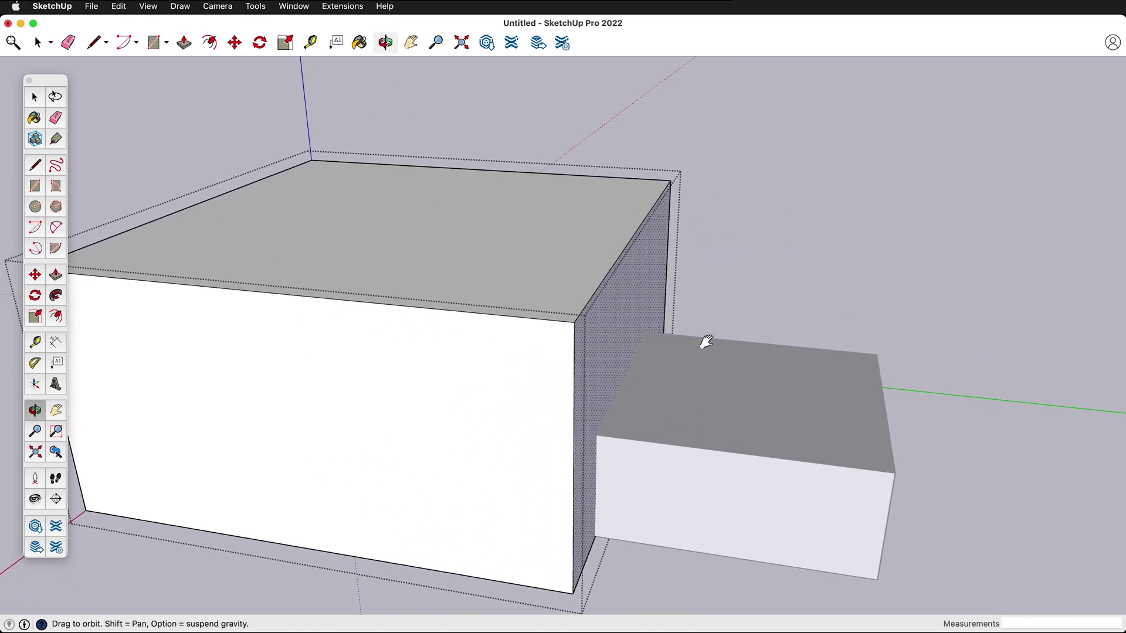
{"action": "left_click", "coordinate": [617, 357]}
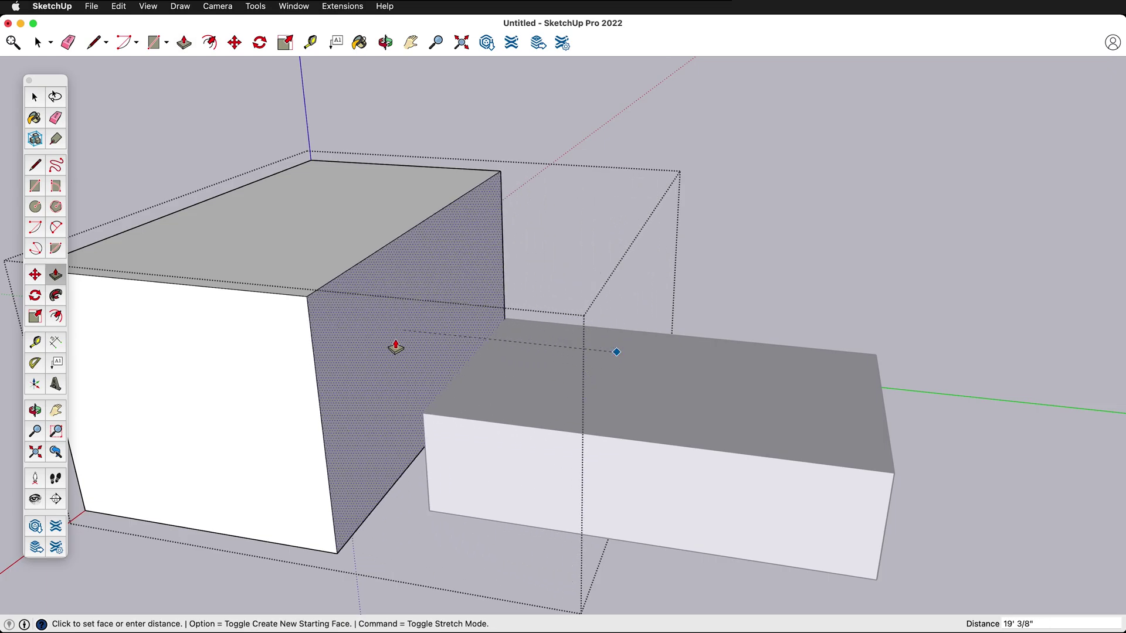
{"action": "left_click", "coordinate": [296, 343]}
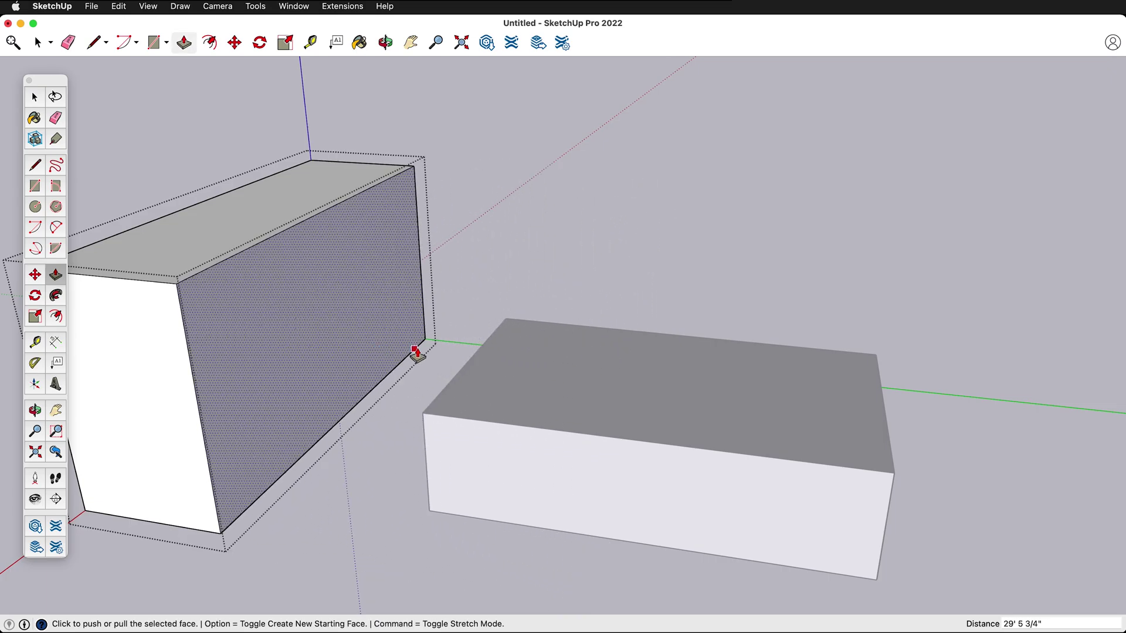
{"action": "key", "text": "space"}
Draw a ground rectangle about 34' 8" by 32' 10" in front of the two boxes, close to the red axis.
{"action": "scroll", "coordinate": [617, 392], "scroll_direction": "up", "scroll_amount": 3}
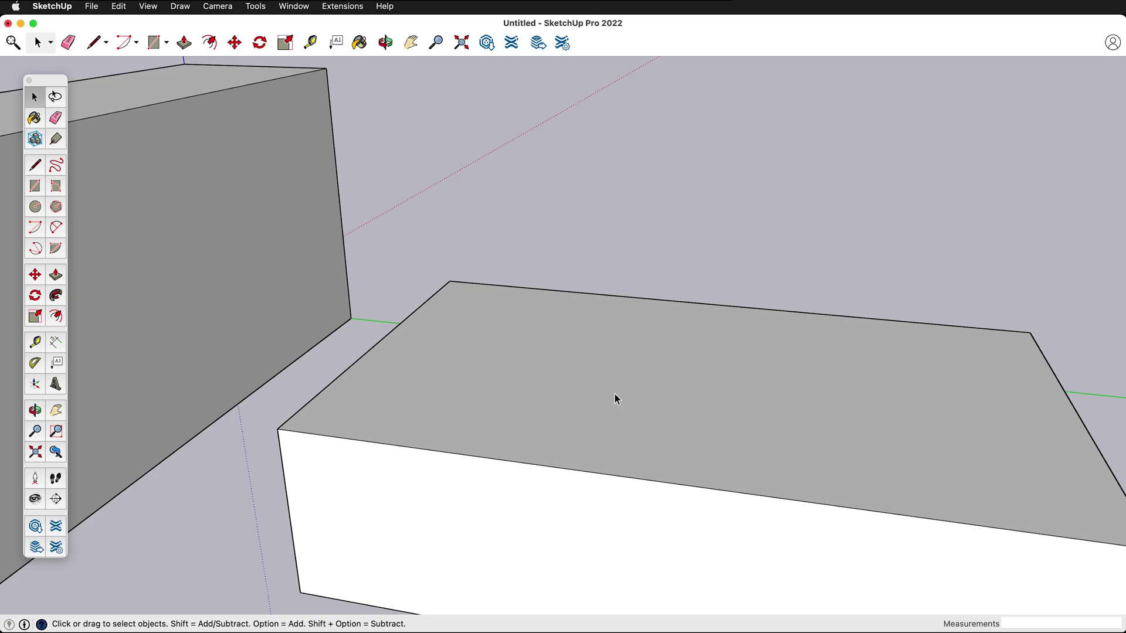
{"action": "scroll", "coordinate": [614, 393], "scroll_direction": "down", "scroll_amount": 5}
{"action": "scroll", "coordinate": [613, 395], "scroll_direction": "down", "scroll_amount": 2}
{"action": "middle_click_drag", "start_coordinate": [610, 395], "coordinate": [535, 437]}
{"action": "middle_click_drag", "start_coordinate": [463, 440], "coordinate": [528, 329]}
{"action": "key", "text": "r"}
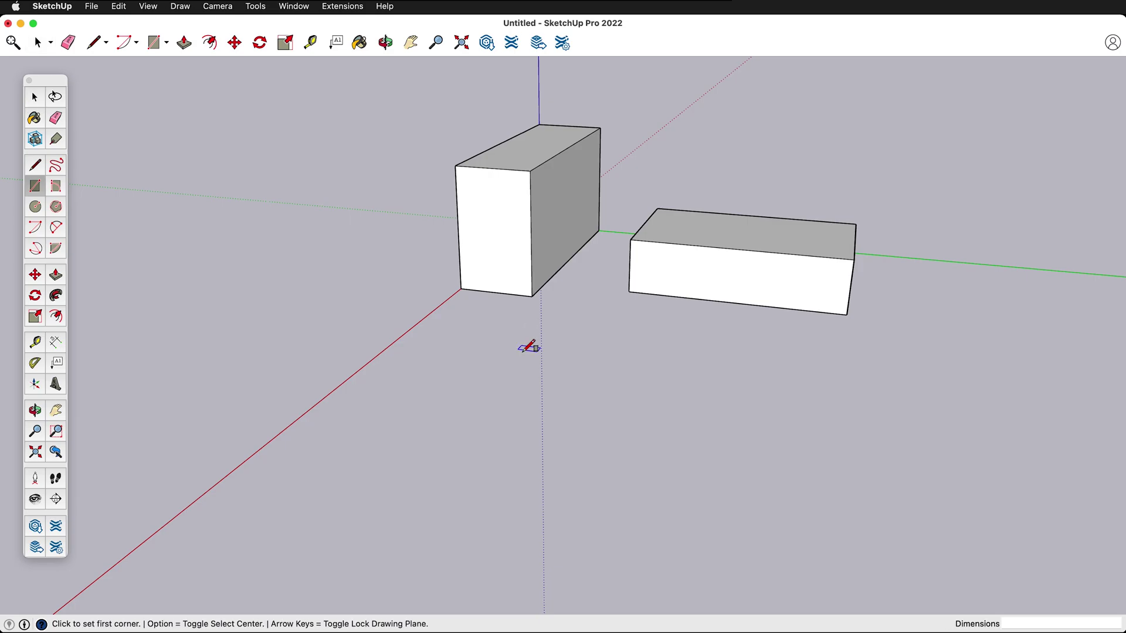
{"action": "left_click", "coordinate": [415, 335]}
{"action": "left_click", "coordinate": [546, 486]}
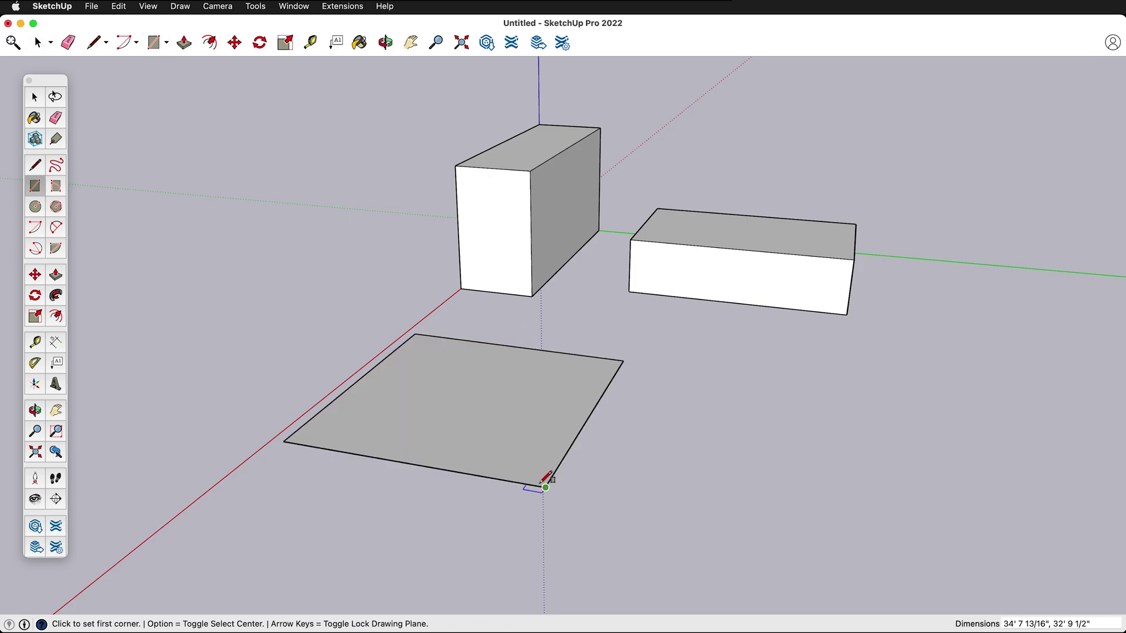
Push/Pull the large front rectangle upward about 19' 7" into an ungrouped box.
{"action": "key", "text": "p"}
{"action": "left_click", "coordinate": [501, 445]}
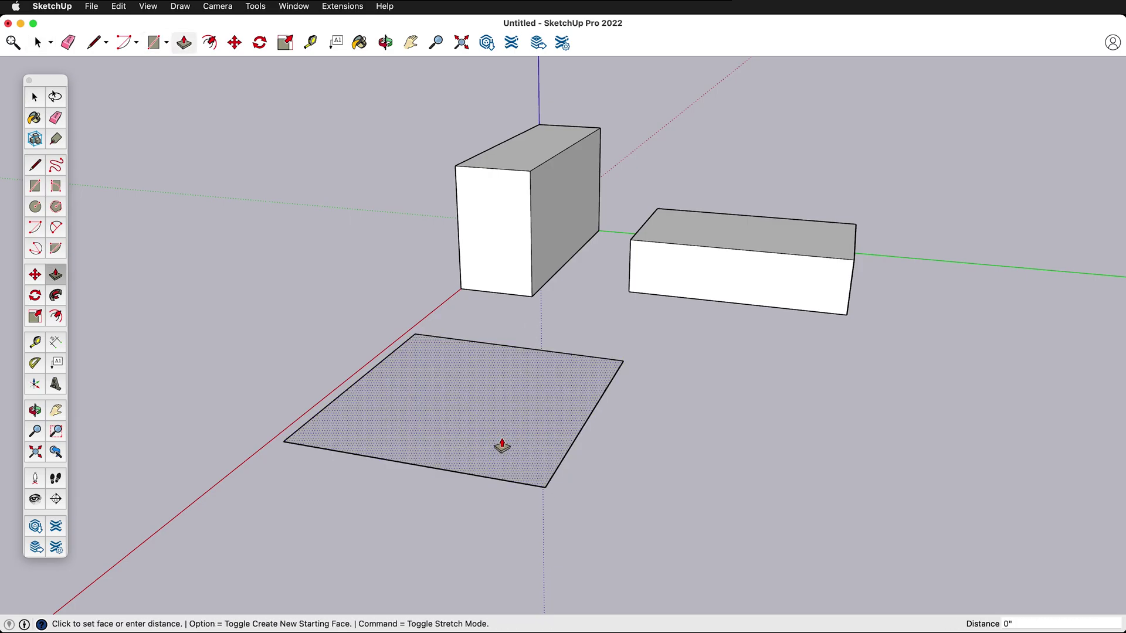
{"action": "key", "text": "Escape"}
{"action": "left_click", "coordinate": [464, 396]}
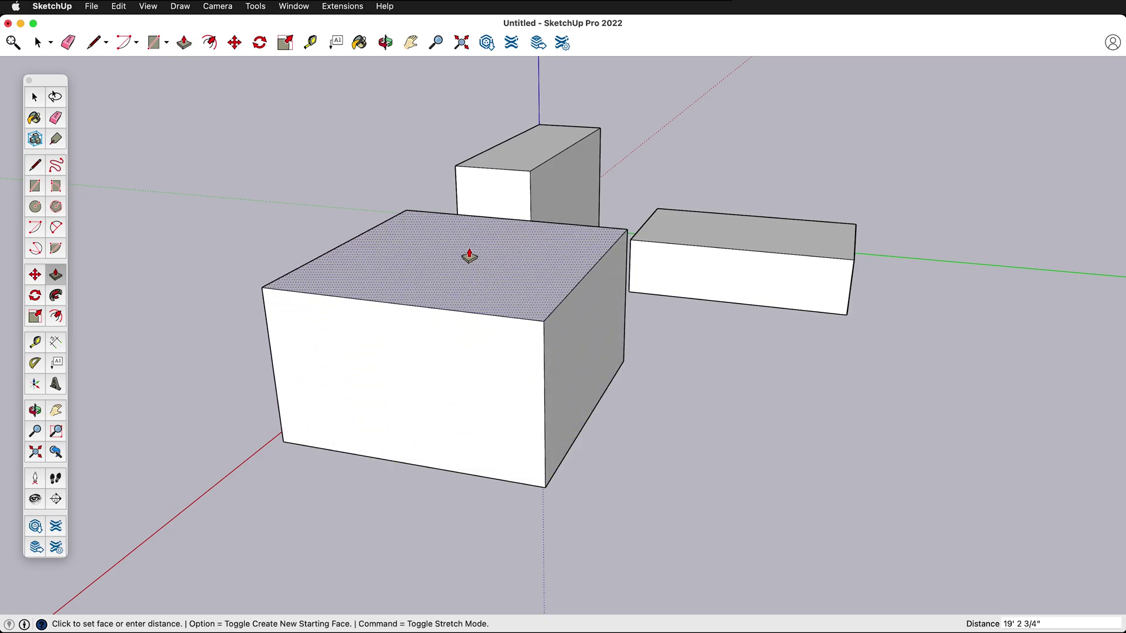
{"action": "left_click", "coordinate": [467, 249]}
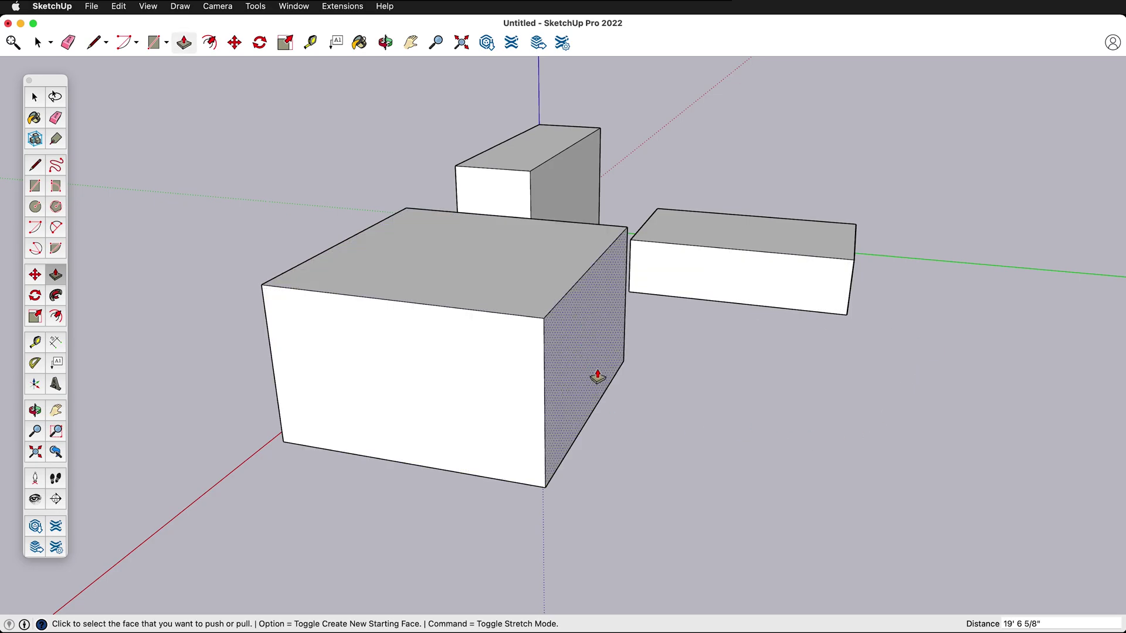
Draw a ground rectangle about 16' 7" by 21' 4" beside the large ungrouped box and Push/Pull it upward 5' 11".
{"action": "key", "text": "r"}
{"action": "left_click", "coordinate": [714, 389]}
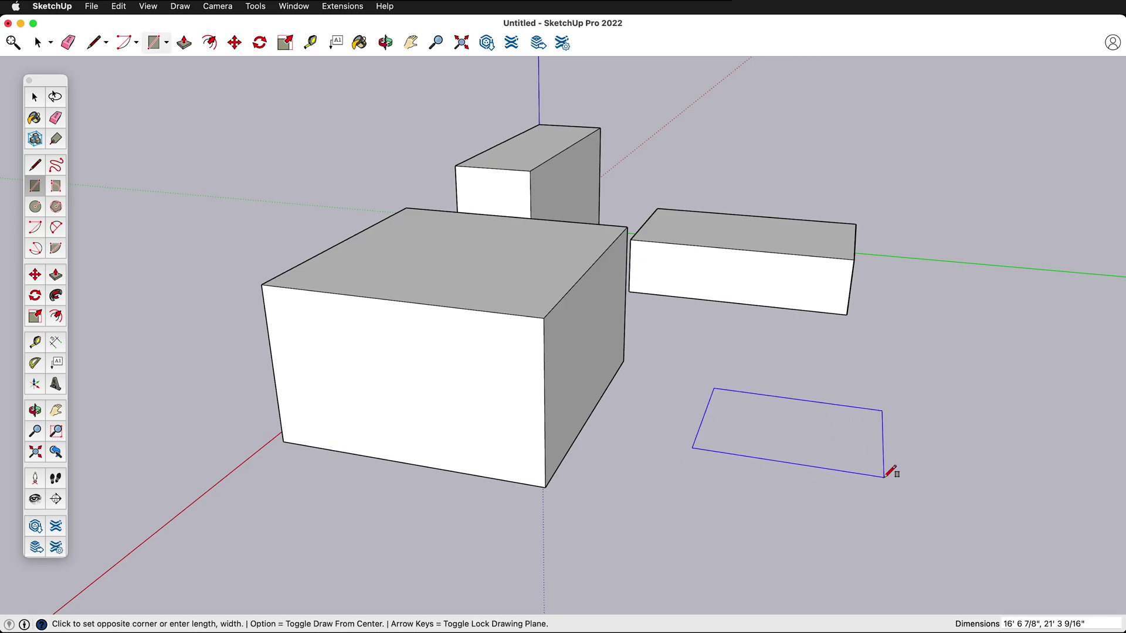
{"action": "left_click", "coordinate": [883, 477]}
{"action": "key", "text": "p"}
{"action": "left_click", "coordinate": [799, 459]}
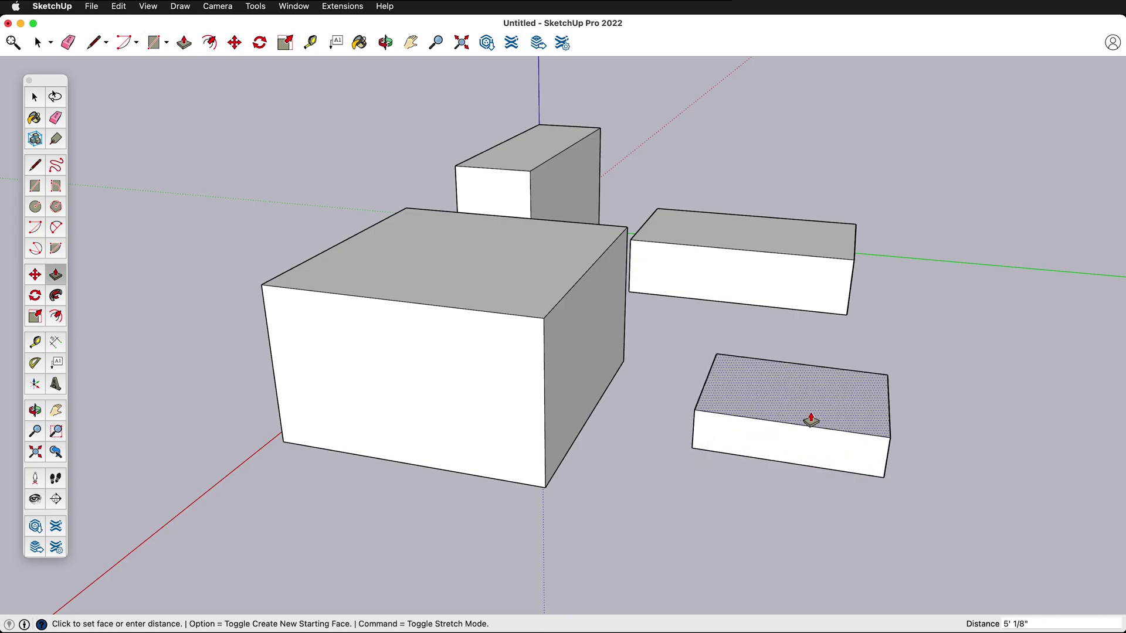
{"action": "left_click", "coordinate": [809, 416]}
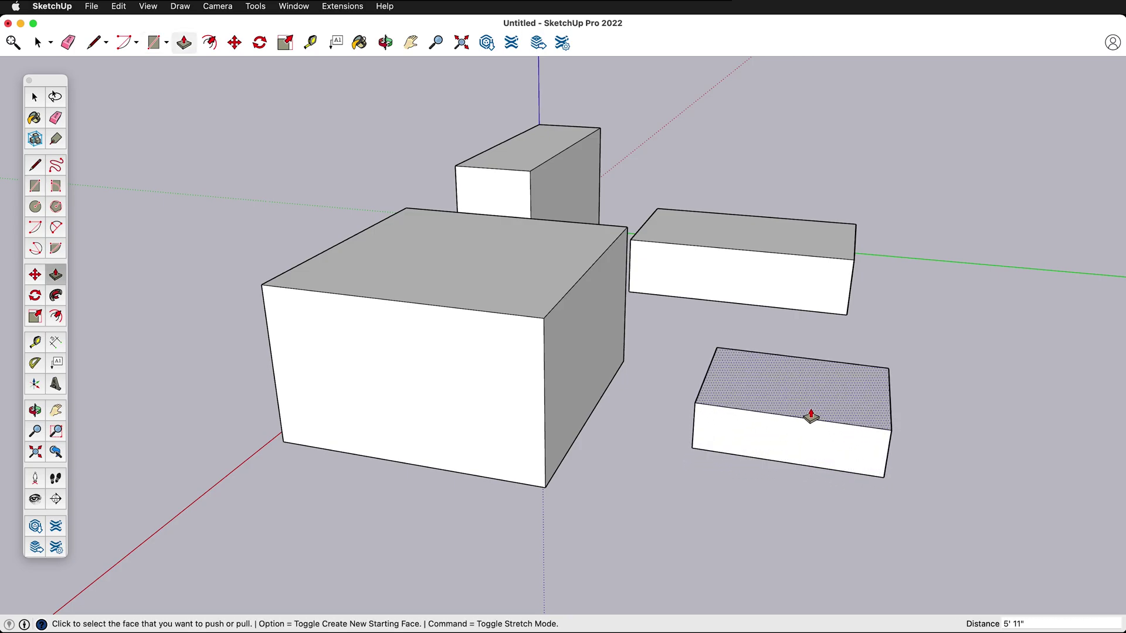
Push/Pull the large ungrouped box's side face outward about 19' 7" into the small ungrouped box.
{"action": "left_click", "coordinate": [576, 353]}
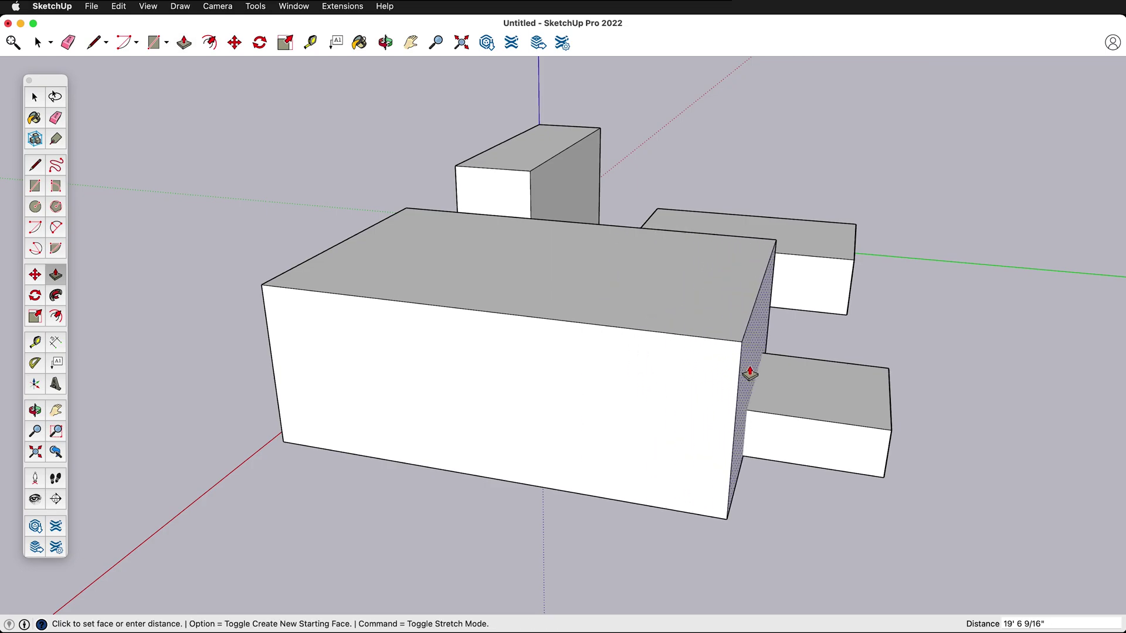
{"action": "left_click", "coordinate": [749, 372]}
{"action": "middle_click_drag", "start_coordinate": [811, 429], "coordinate": [610, 414]}
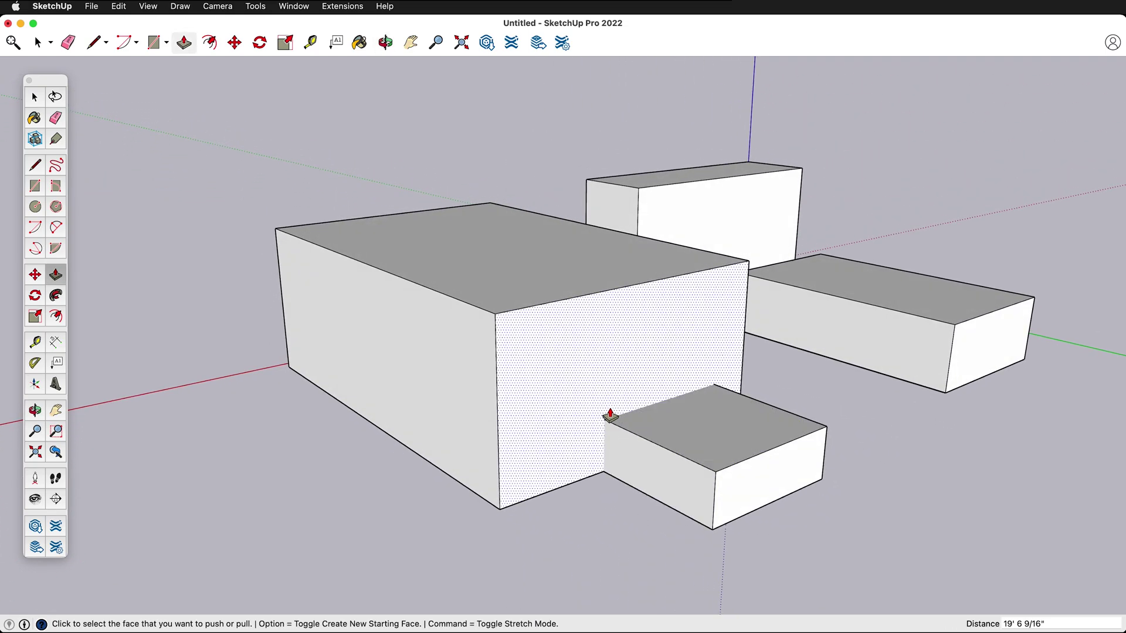
Push/Pull the large ungrouped box's side face back about 15' 3" away from the small box and inspect the joined geometry.
{"action": "left_click", "coordinate": [589, 440]}
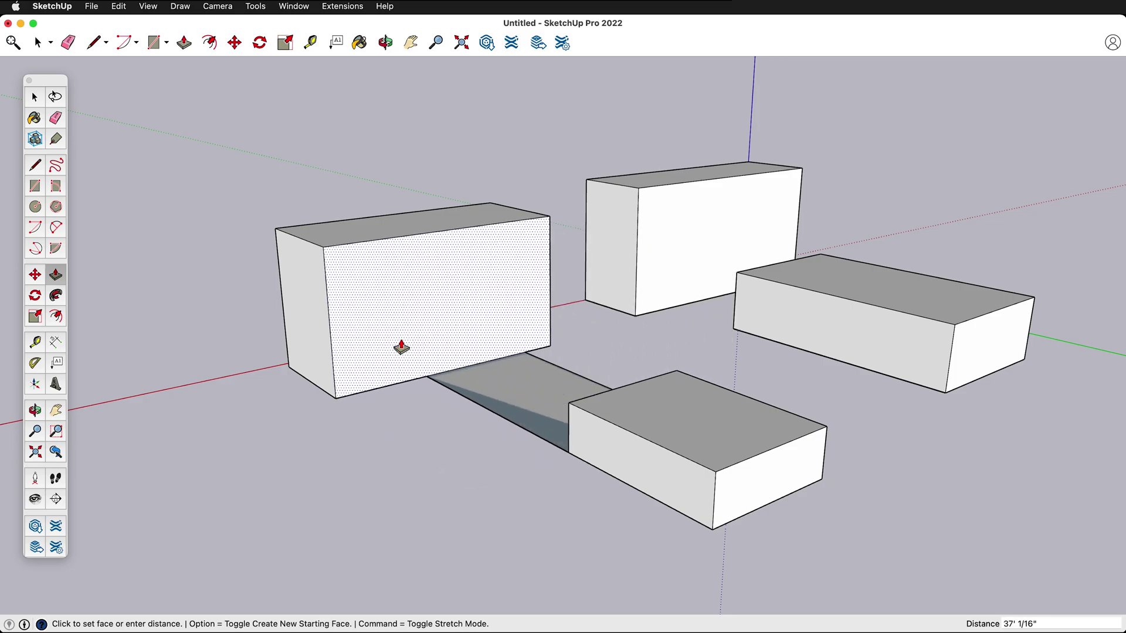
{"action": "left_click", "coordinate": [566, 422]}
{"action": "middle_click_drag", "start_coordinate": [568, 447], "coordinate": [610, 457]}
{"action": "scroll", "coordinate": [610, 456], "scroll_direction": "up", "scroll_amount": 5}
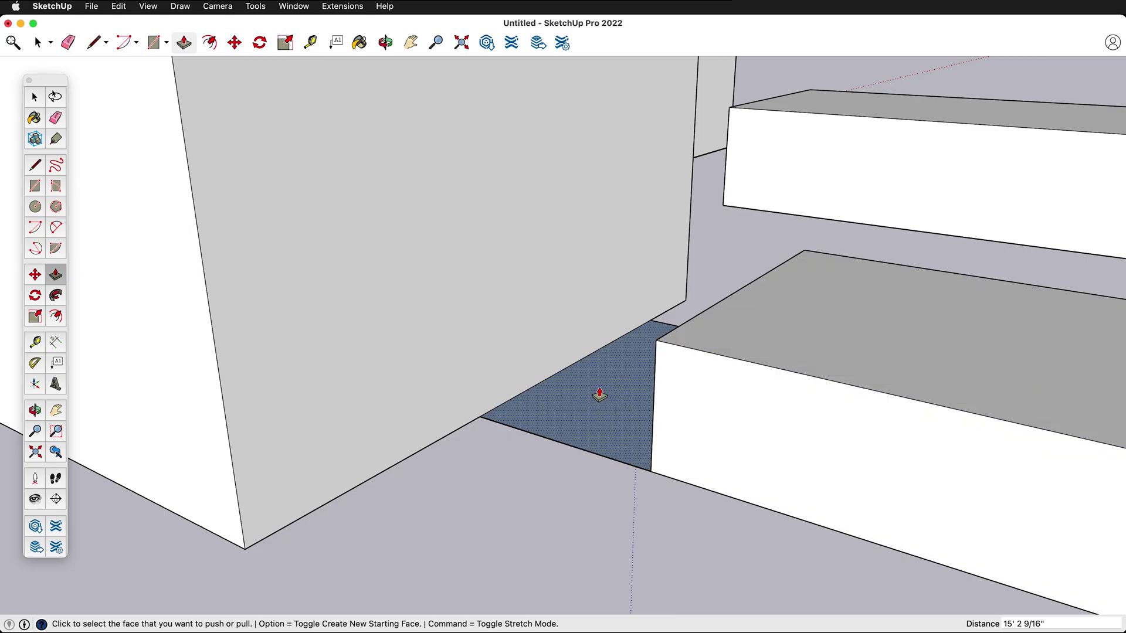
{"action": "scroll", "coordinate": [510, 523], "scroll_direction": "down", "scroll_amount": 10}
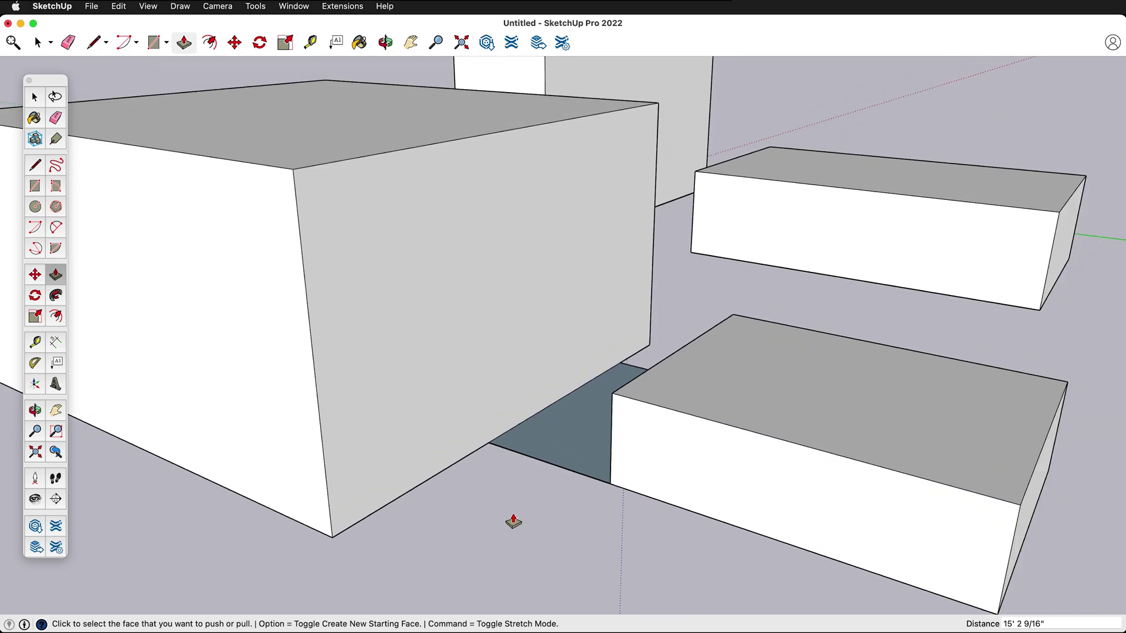
Open the grouped box at the back for editing and Push/Pull its side face outward about 28' into the neighbouring low box.
{"action": "key", "text": "space"}
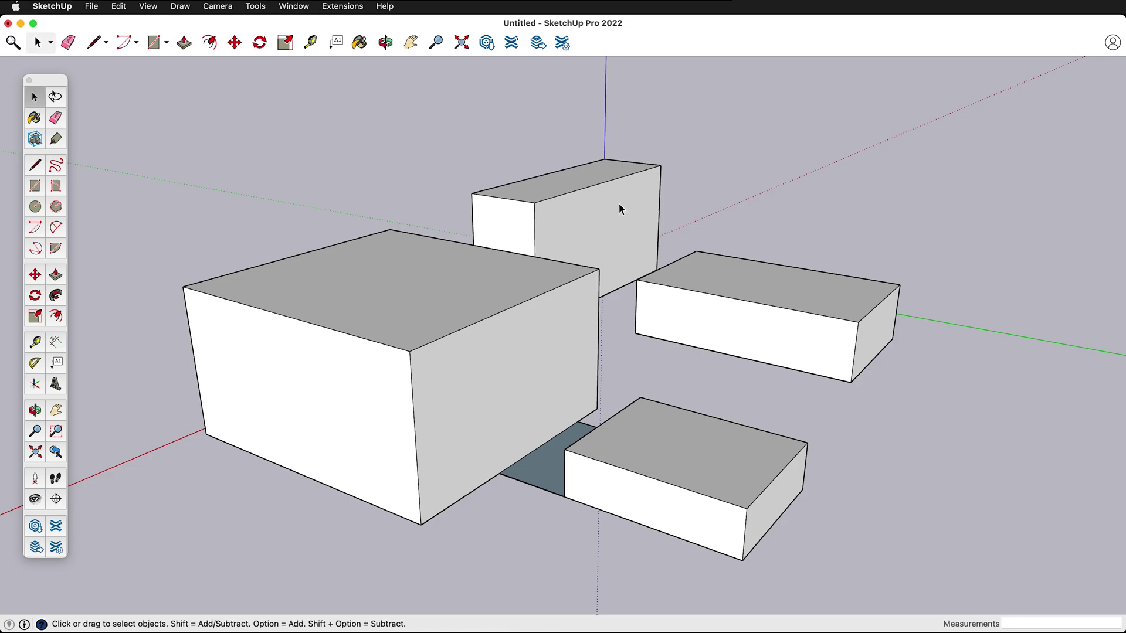
{"action": "double_click", "coordinate": [618, 203]}
{"action": "left_click", "coordinate": [612, 212]}
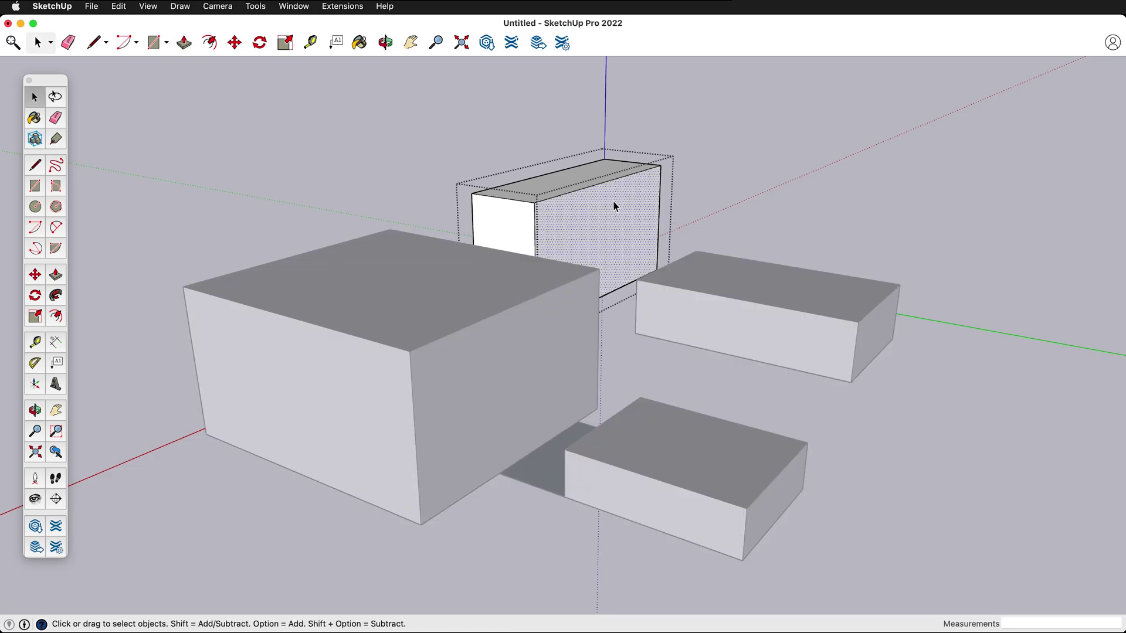
{"action": "key", "text": "p"}
{"action": "left_click", "coordinate": [596, 214]}
{"action": "left_click", "coordinate": [737, 277]}
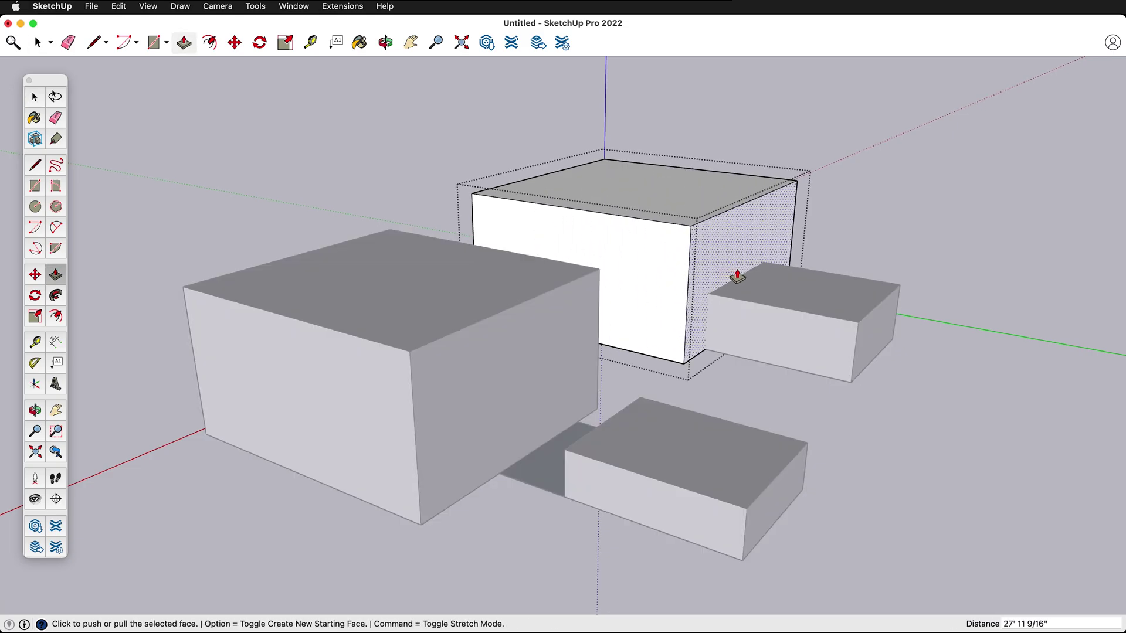
Push/Pull the grouped box's side face inward, pull it out again about 20' 5" into the low box, and close the group.
{"action": "left_click", "coordinate": [750, 252]}
{"action": "left_click", "coordinate": [645, 247]}
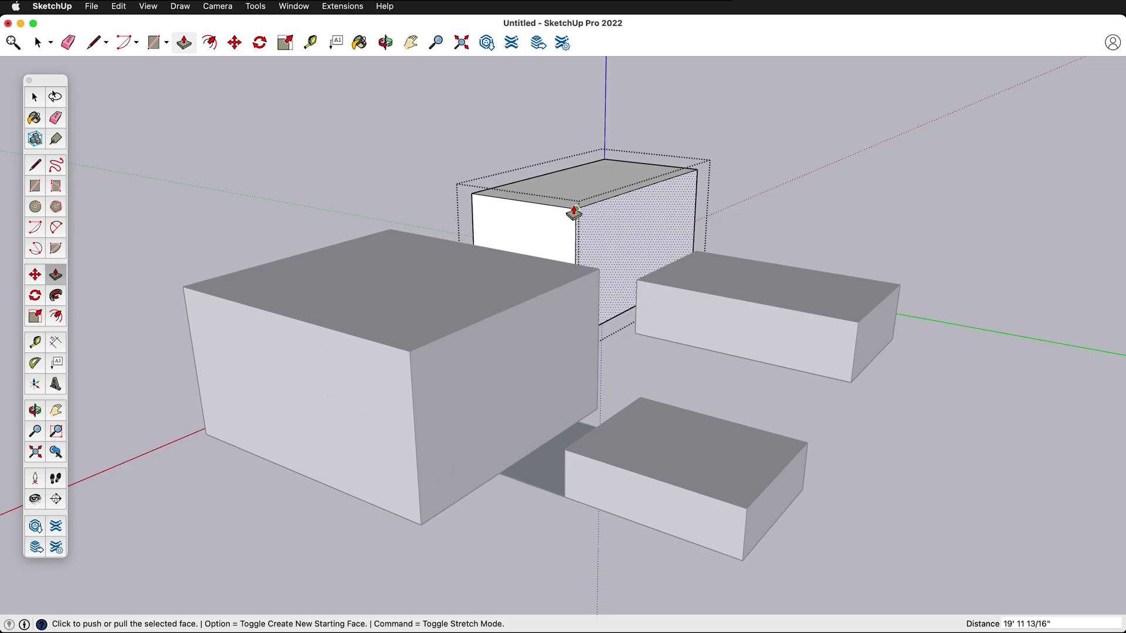
{"action": "left_click", "coordinate": [616, 215]}
{"action": "left_click", "coordinate": [726, 241]}
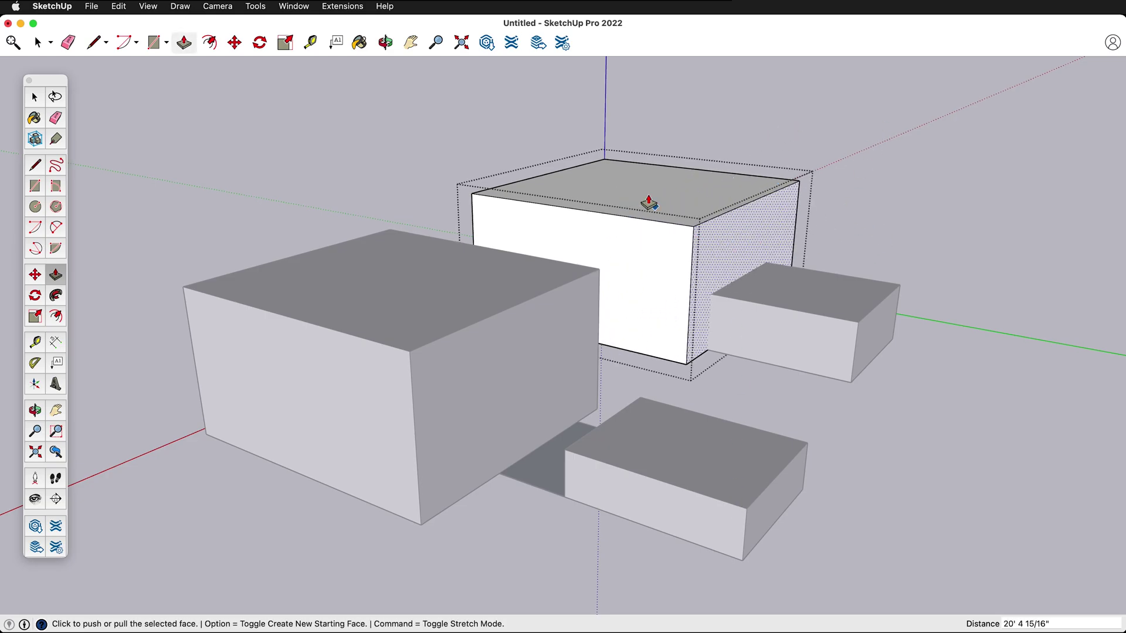
{"action": "key", "text": "space"}
{"action": "scroll", "coordinate": [684, 302], "scroll_direction": "up", "scroll_amount": 5}
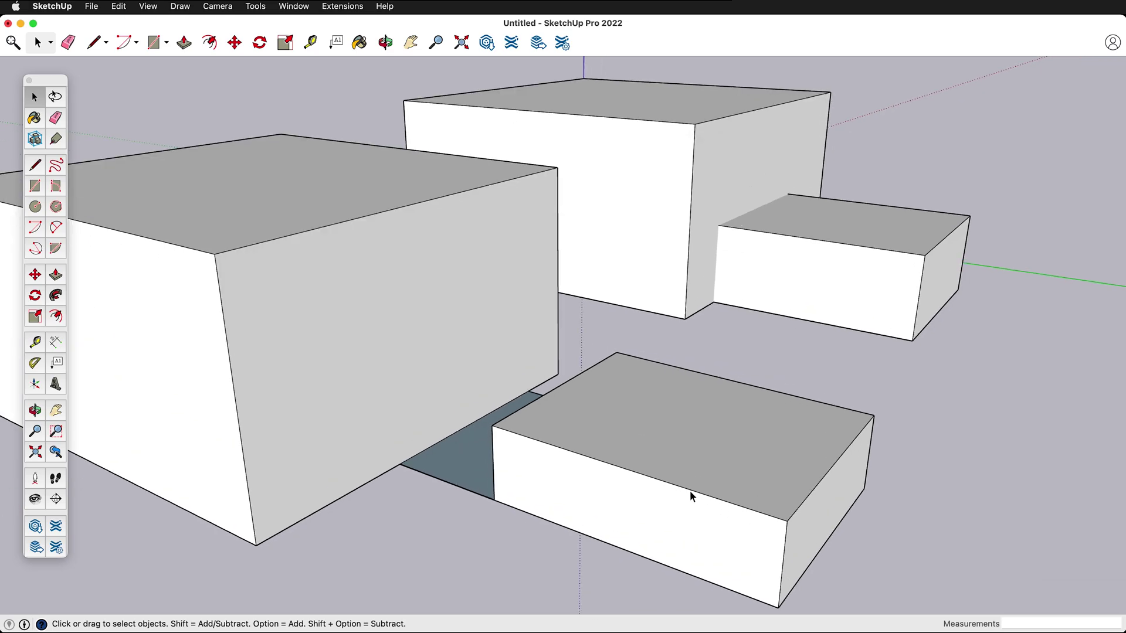
Select all the grouped and ungrouped boxes with one selection window and delete them.
{"action": "scroll", "coordinate": [690, 491], "scroll_direction": "down", "scroll_amount": 4}
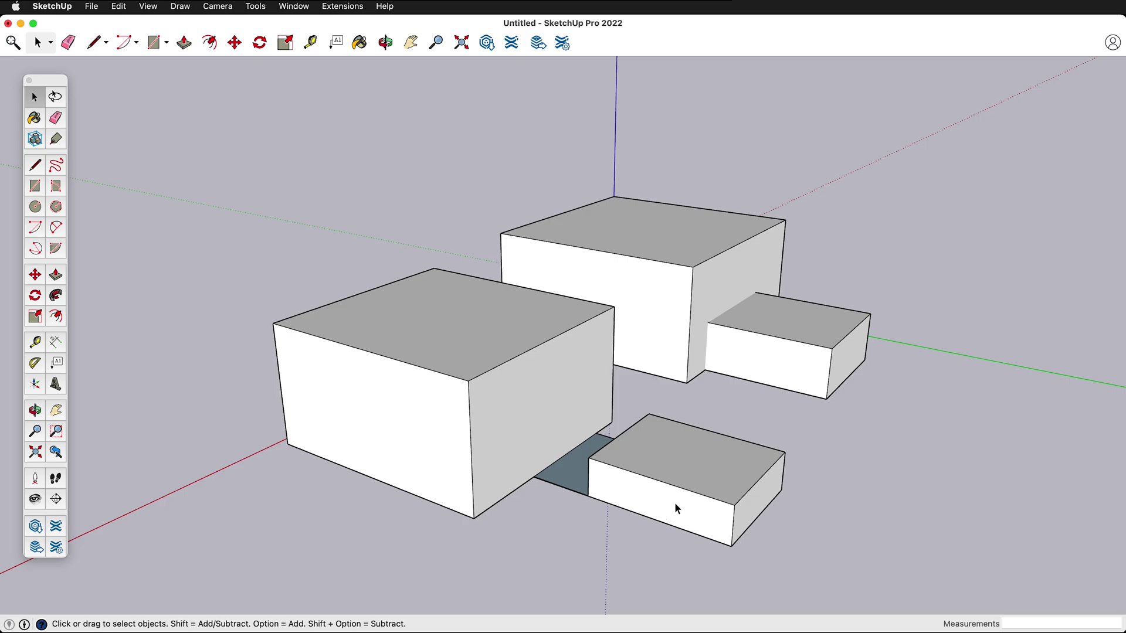
{"action": "scroll", "coordinate": [732, 463], "scroll_direction": "down", "scroll_amount": 6}
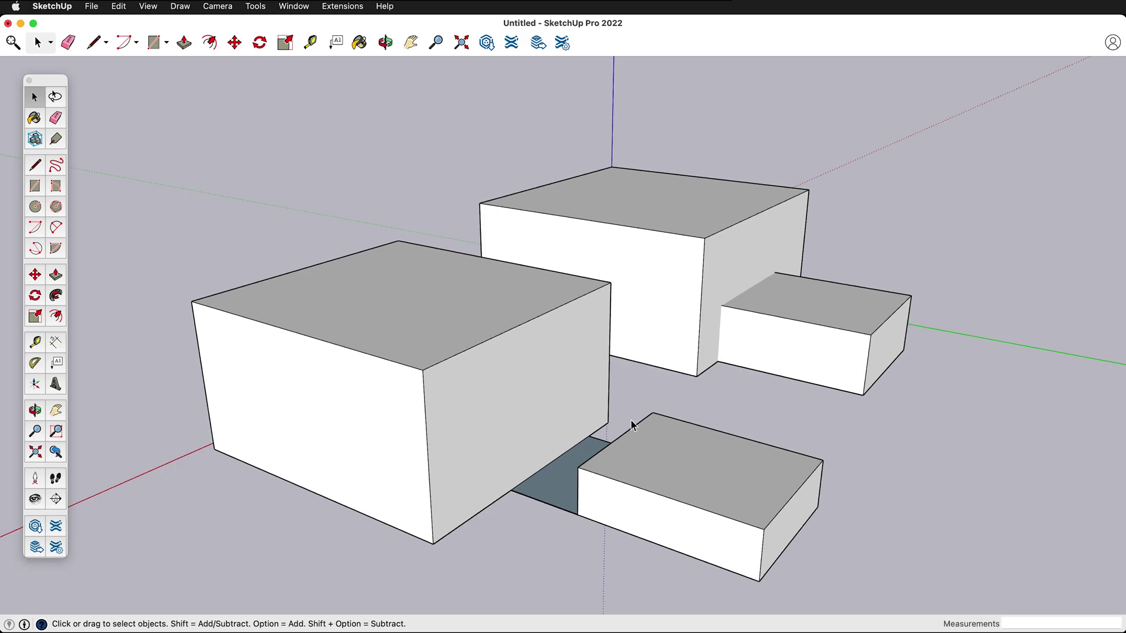
{"action": "left_click_drag", "start_coordinate": [335, 190], "coordinate": [861, 546]}
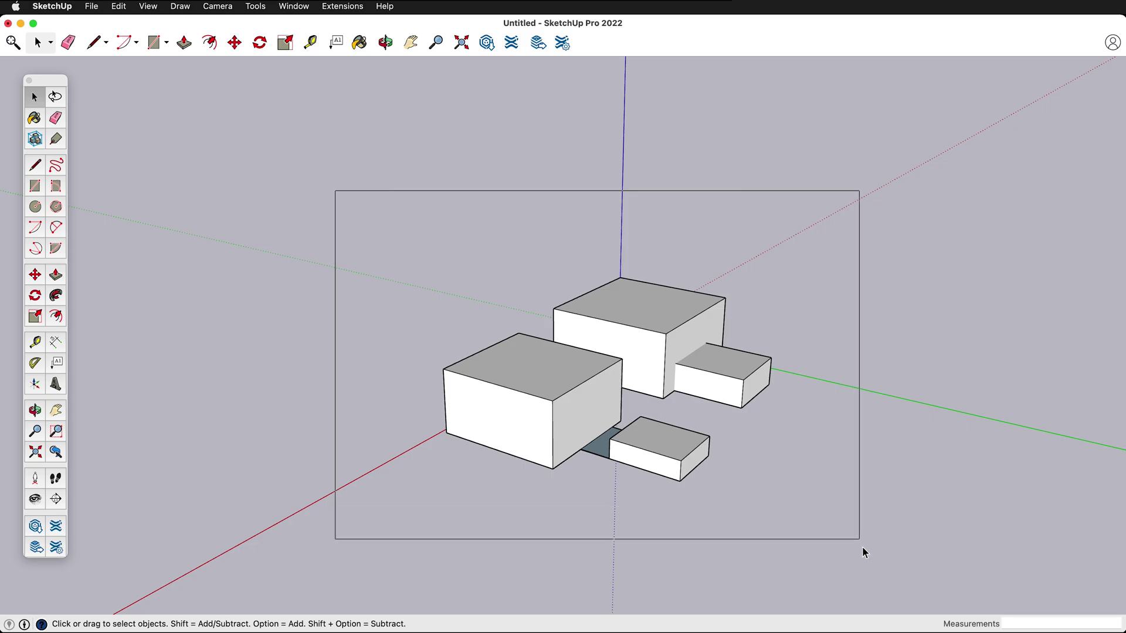
{"action": "key", "text": "Delete"}
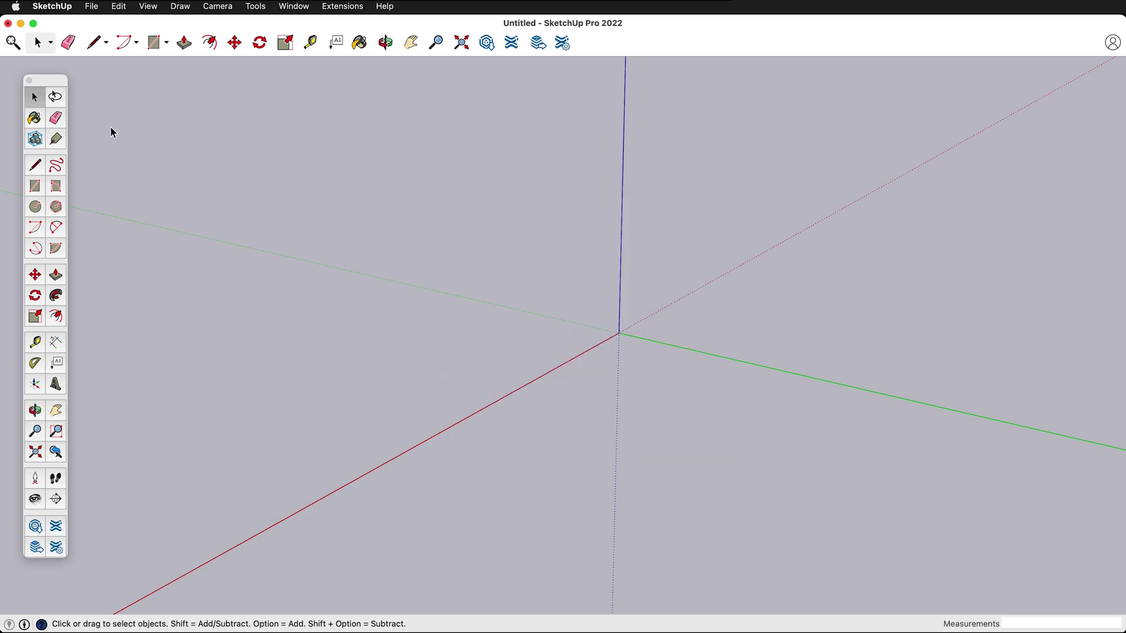
Draw a circle of about 29' 1" radius centred on the origin and Push/Pull it up about 52' 1" into a cylinder.
{"action": "left_click", "coordinate": [36, 207]}
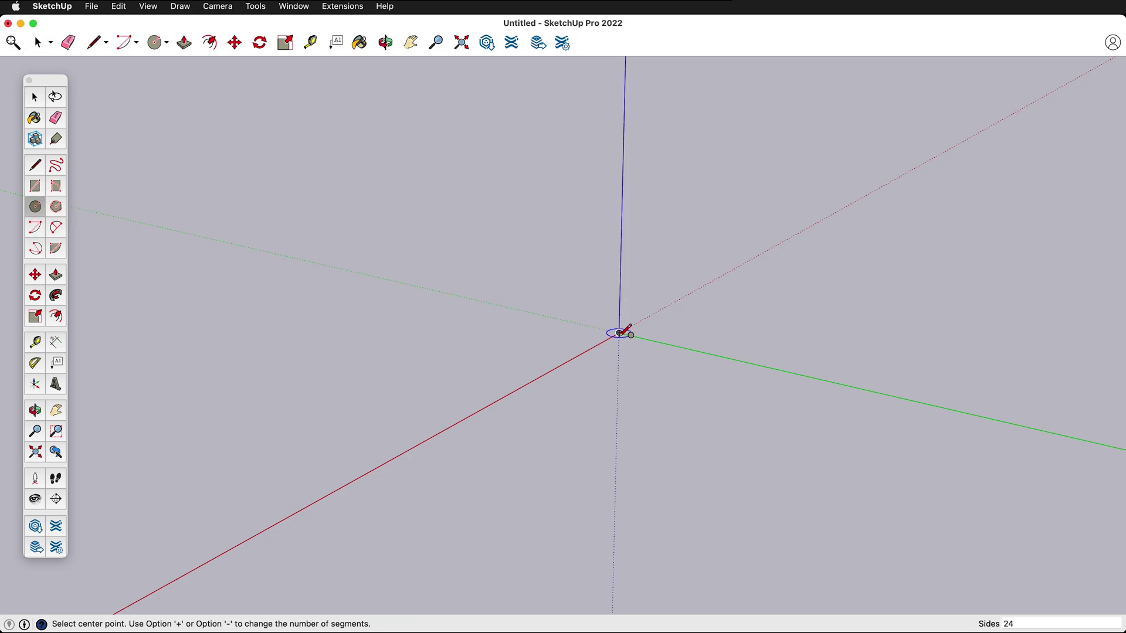
{"action": "left_click", "coordinate": [619, 332]}
{"action": "left_click", "coordinate": [689, 351]}
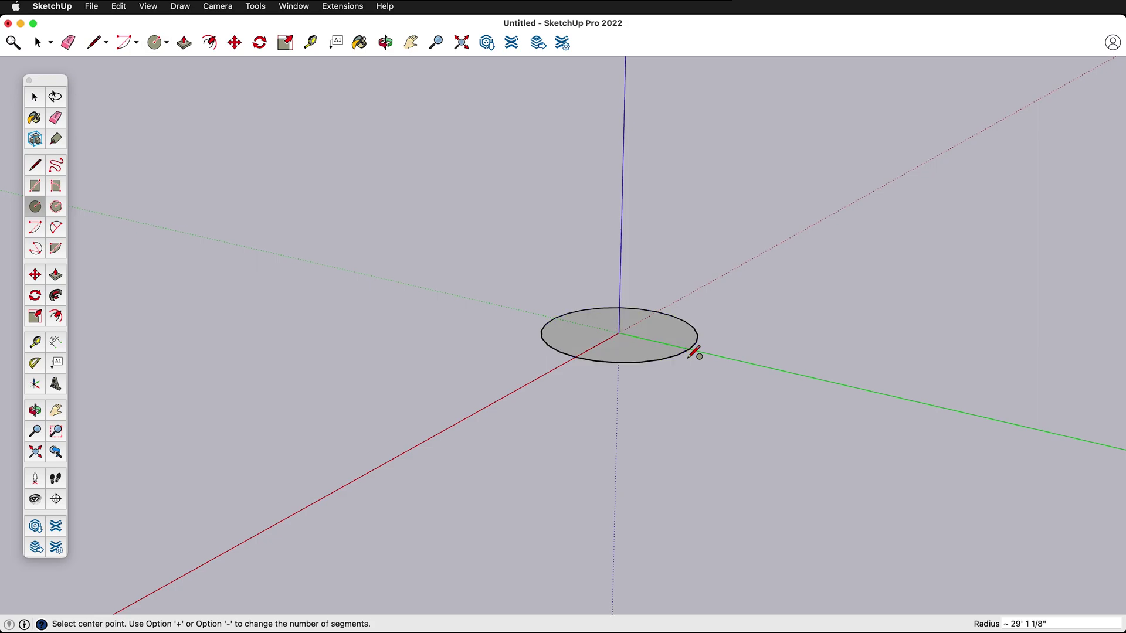
{"action": "key", "text": "p"}
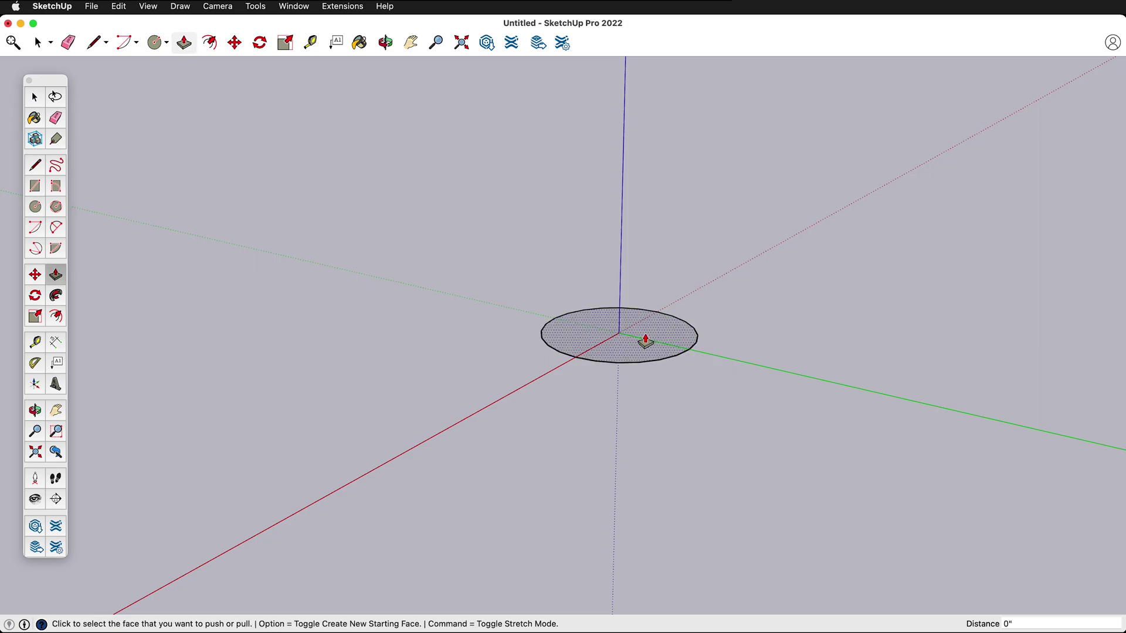
{"action": "left_click", "coordinate": [645, 339]}
{"action": "left_click", "coordinate": [643, 202]}
{"action": "middle_click_drag", "start_coordinate": [678, 251], "coordinate": [557, 294]}
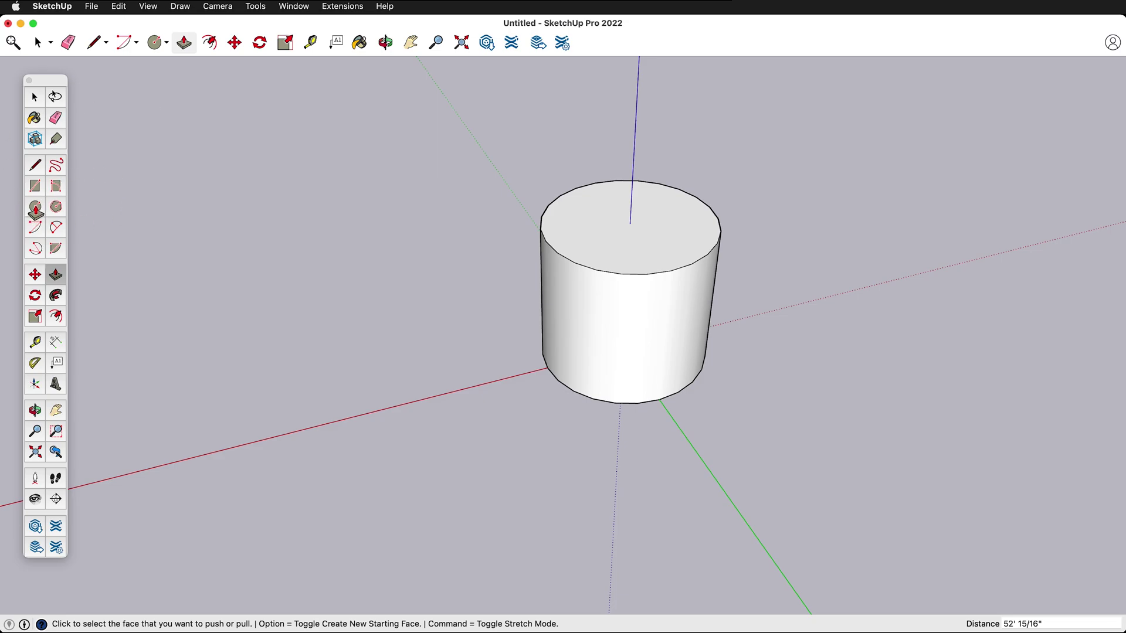
Draw a small off-centre circle on the cylinder's top face and push it down about 4' 8 5/8" as a recess.
{"action": "key", "text": "c"}
{"action": "left_click", "coordinate": [596, 236]}
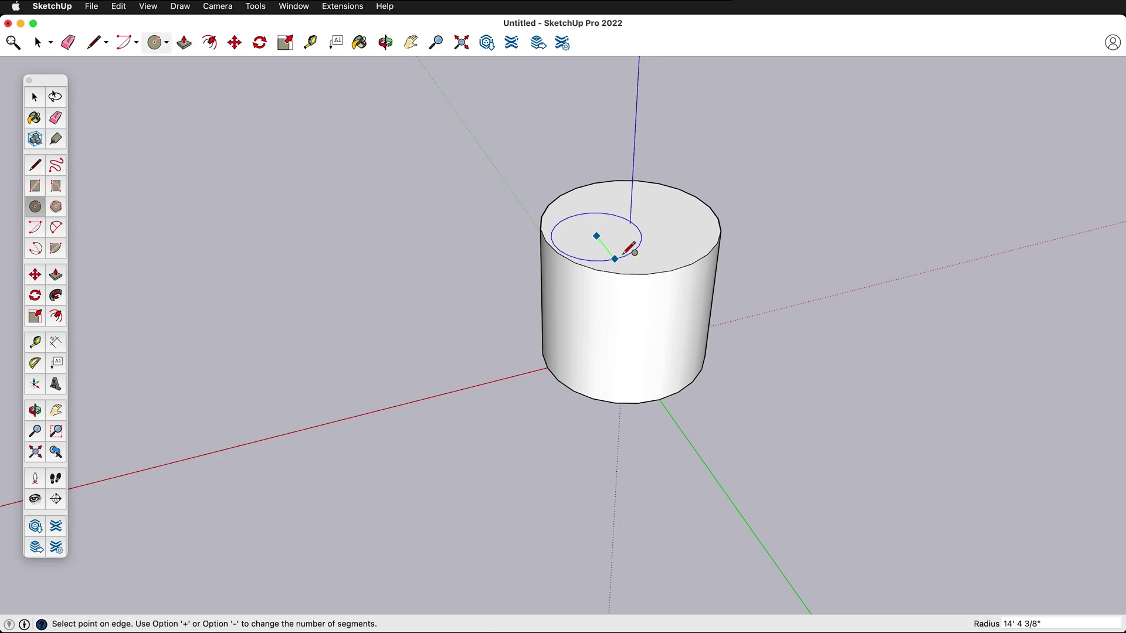
{"action": "left_click", "coordinate": [609, 249]}
{"action": "key", "text": "p"}
{"action": "left_click", "coordinate": [606, 245]}
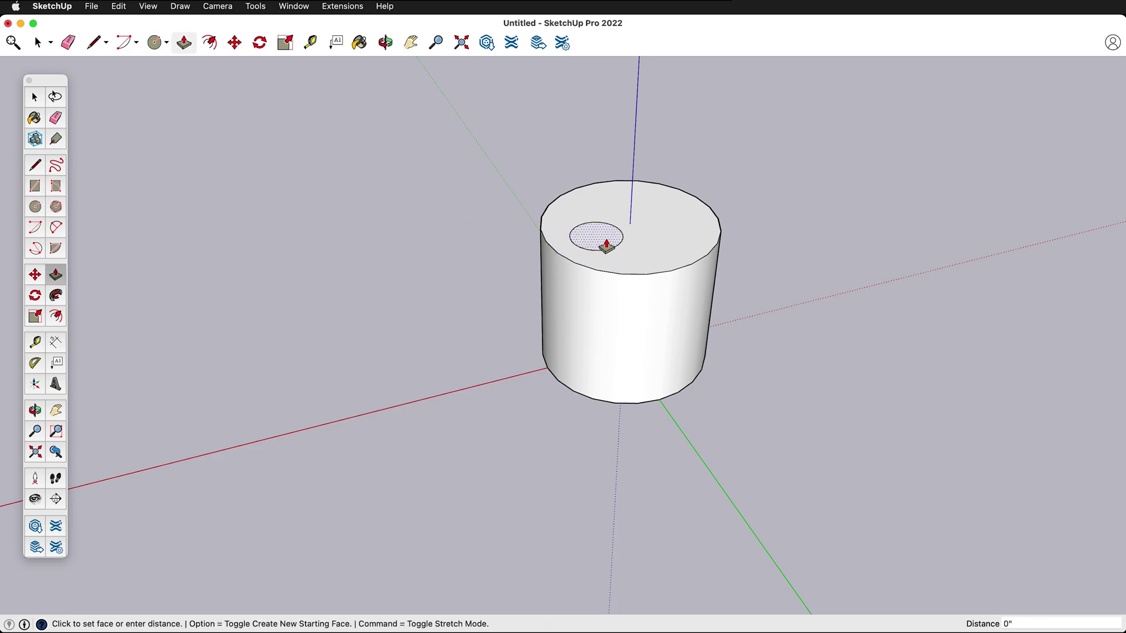
{"action": "left_click", "coordinate": [605, 258]}
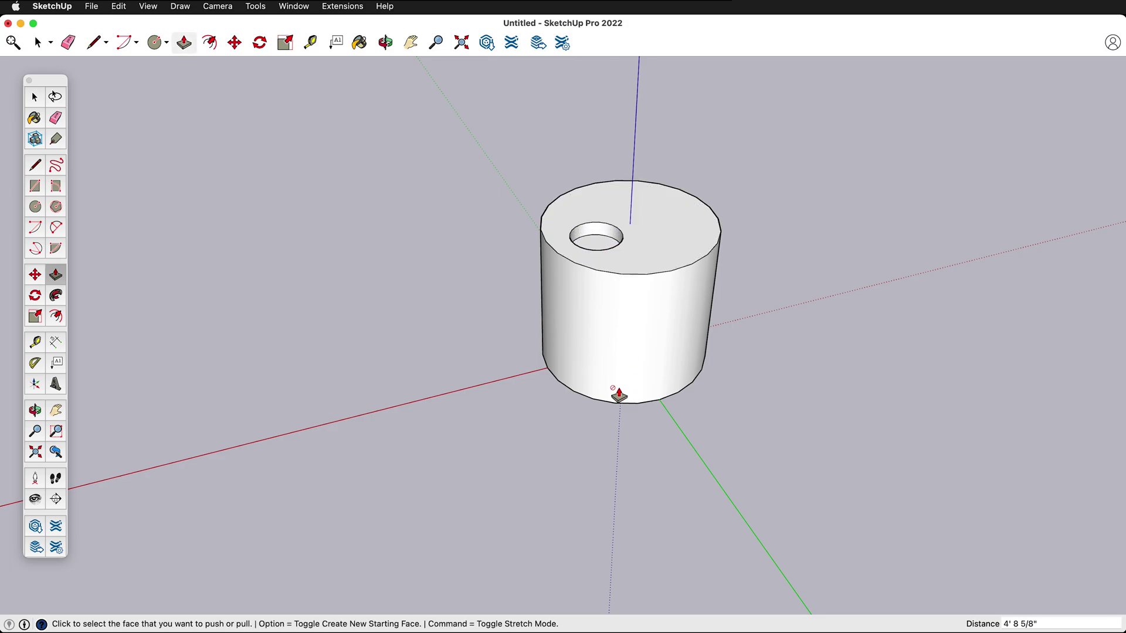
Push the recess floor down about 47' 4" to the cylinder's bottom edge for a through hole, and shorten the cylinder by its top face.
{"action": "left_click", "coordinate": [596, 247]}
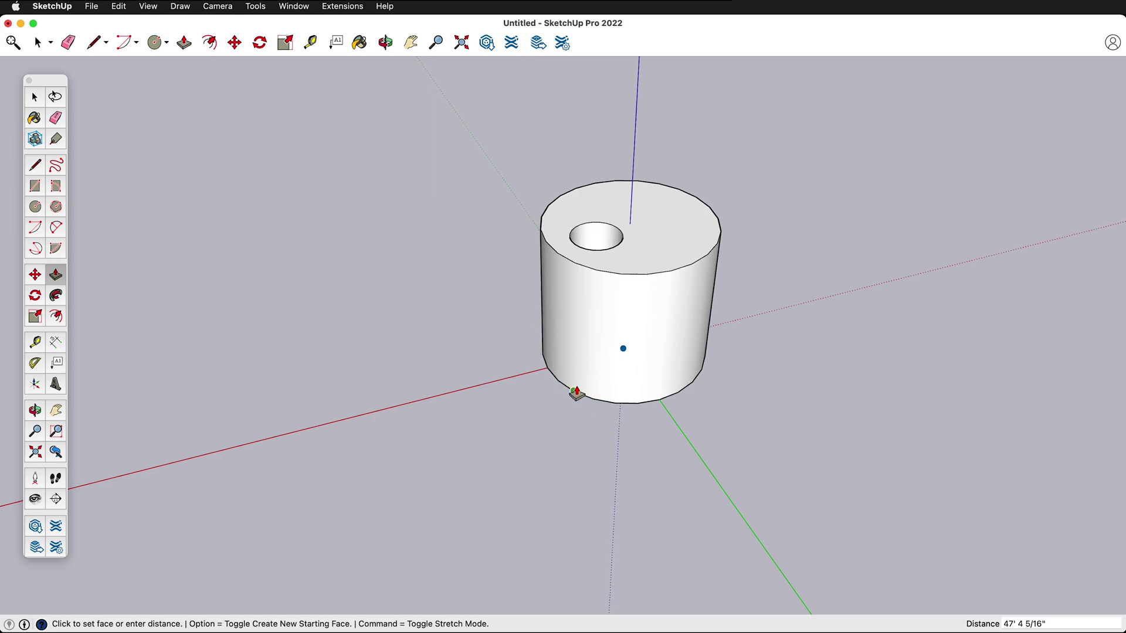
{"action": "left_click", "coordinate": [553, 386]}
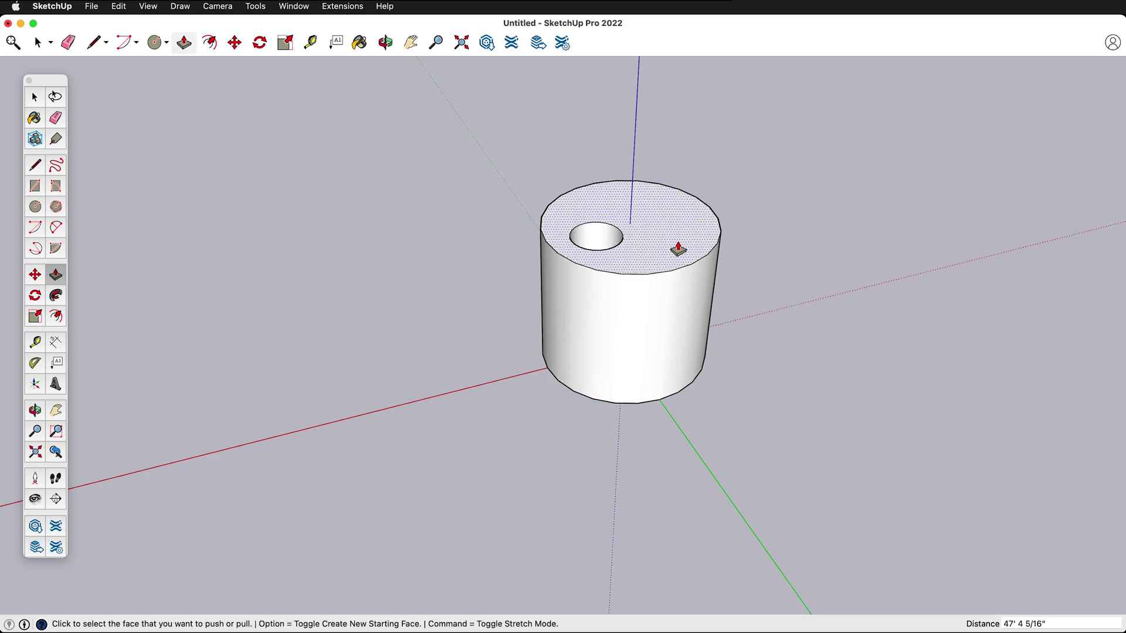
{"action": "middle_click_drag", "start_coordinate": [678, 248], "coordinate": [538, 520]}
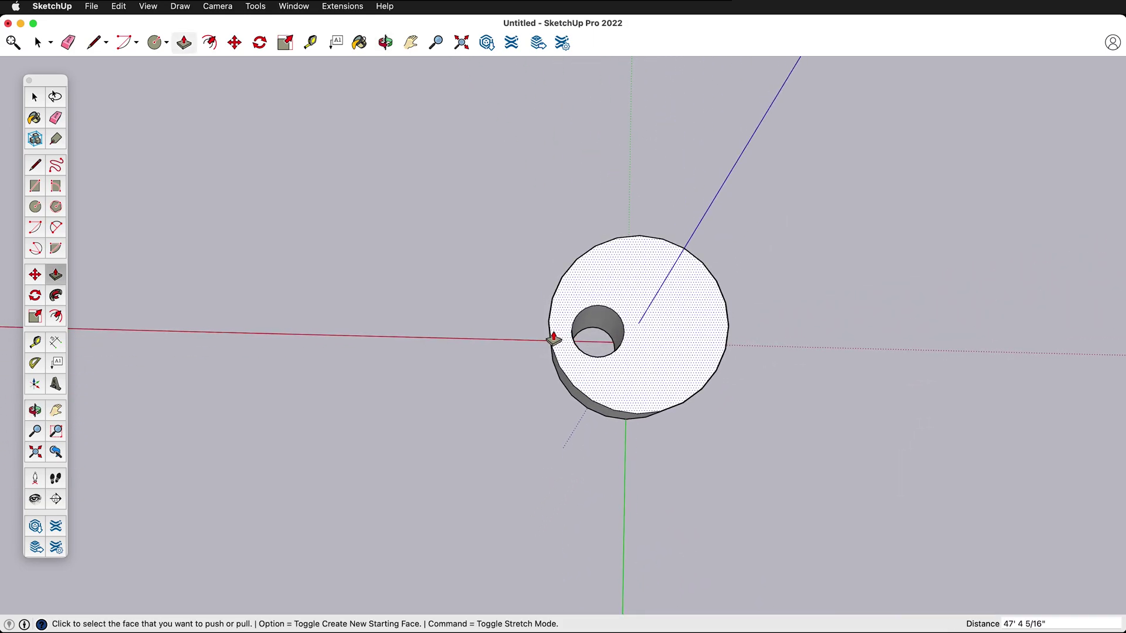
{"action": "middle_click_drag", "start_coordinate": [553, 334], "coordinate": [776, 230]}
{"action": "left_click", "coordinate": [621, 237]}
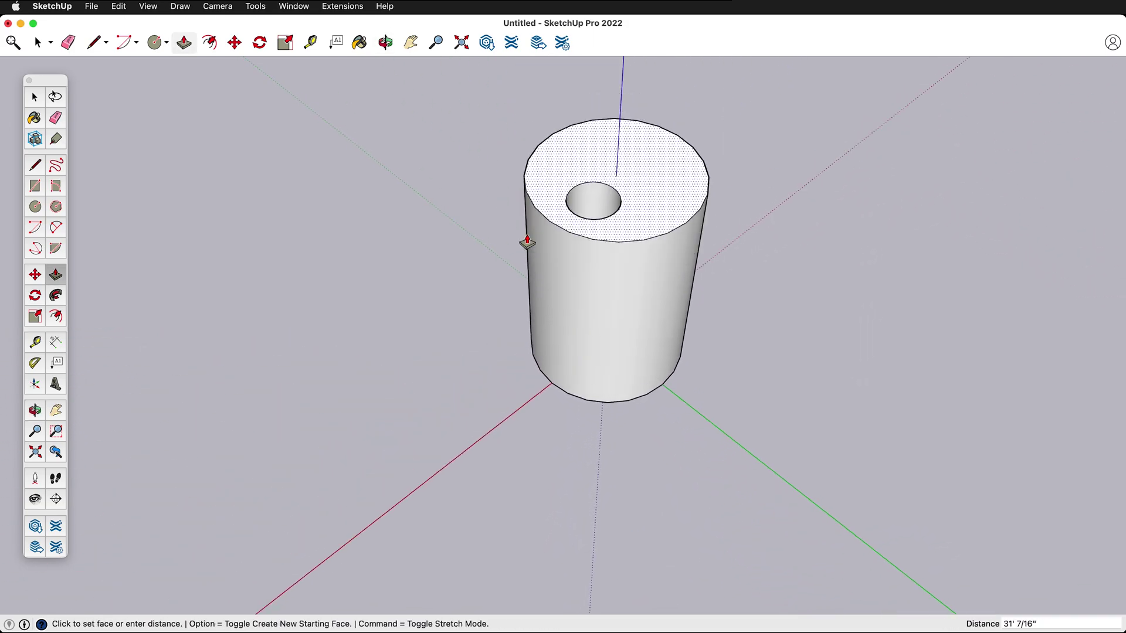
{"action": "left_click", "coordinate": [531, 328]}
Draw an 8' by about 70' 6" rectangle on the ground beside the cylinder and Push/Pull it up about 82' into a wall.
{"action": "left_click", "coordinate": [35, 185]}
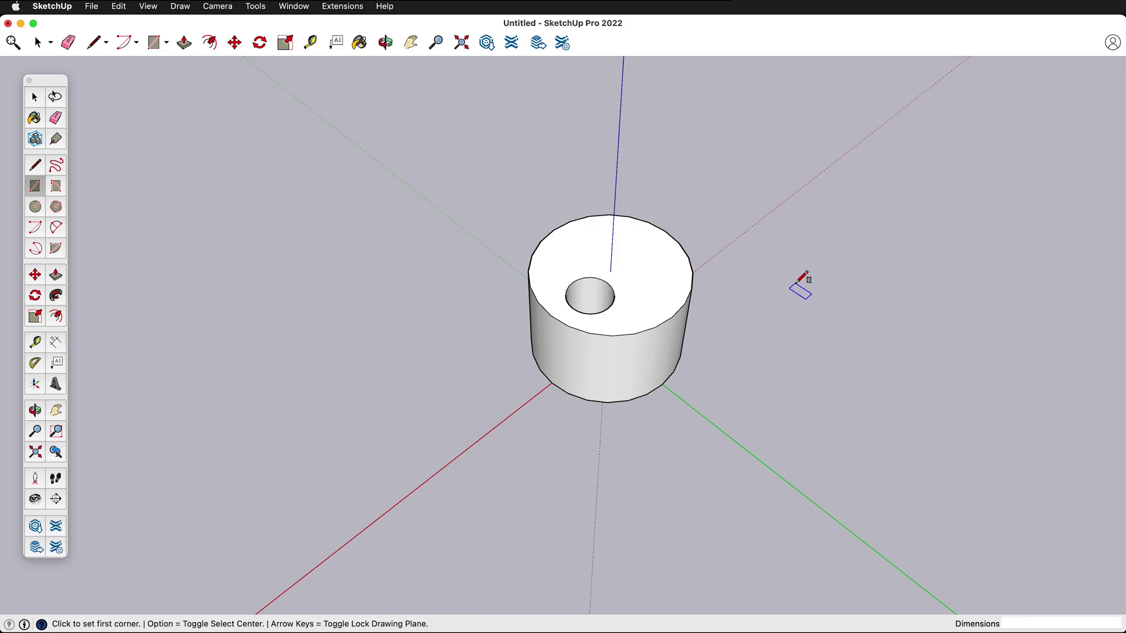
{"action": "left_click", "coordinate": [730, 405]}
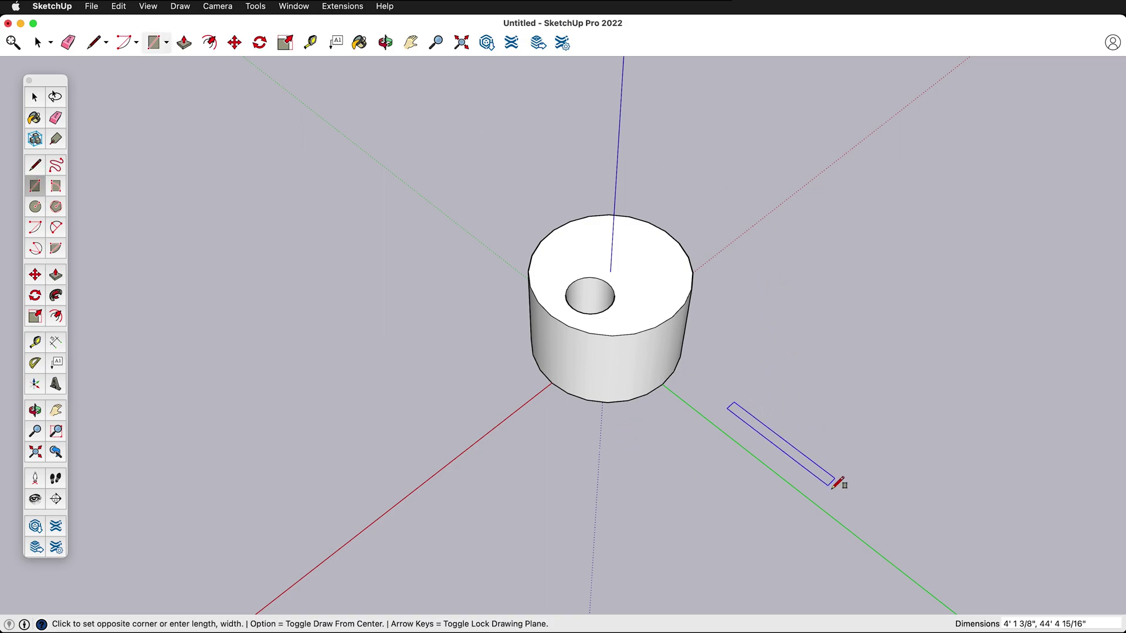
{"action": "left_click", "coordinate": [901, 535]}
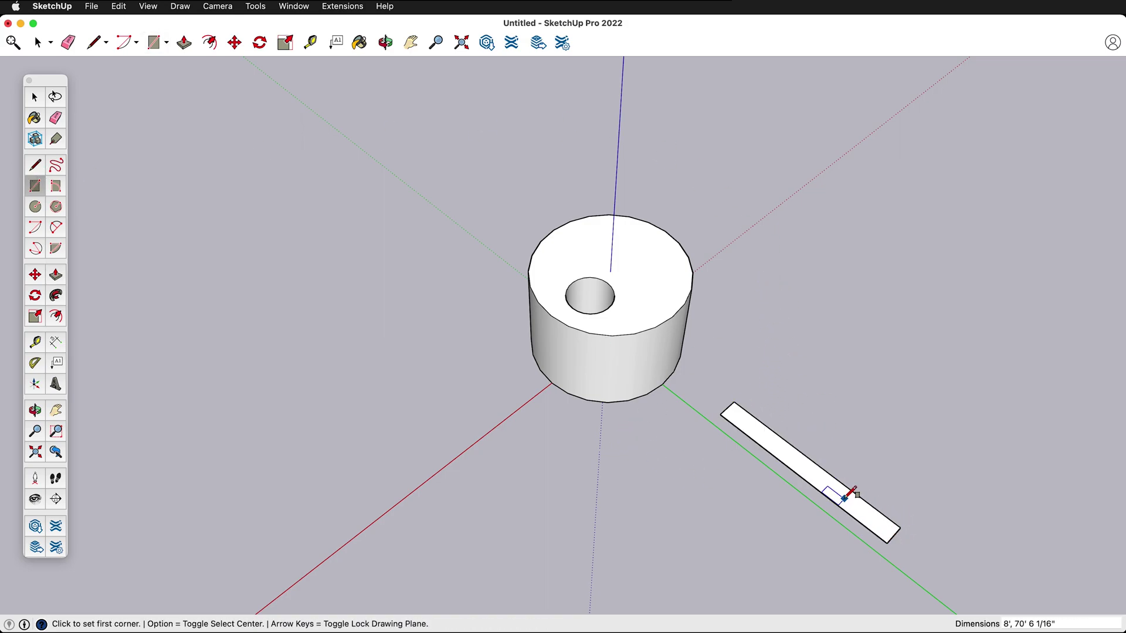
{"action": "key", "text": "p"}
{"action": "left_click", "coordinate": [796, 467]}
{"action": "left_click", "coordinate": [806, 301]}
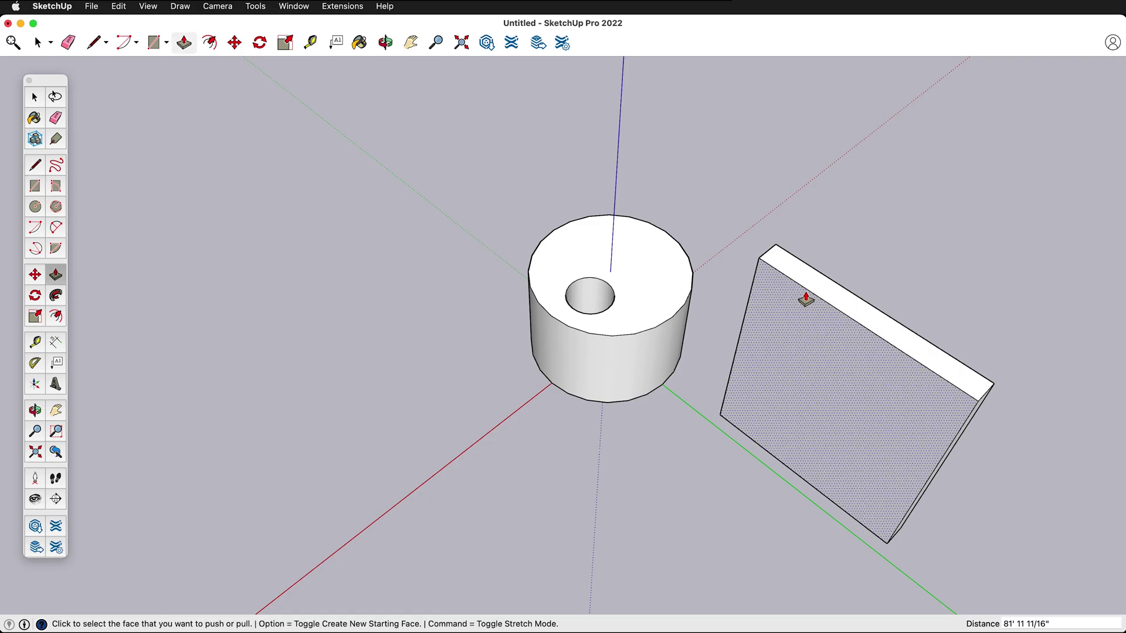
{"action": "middle_click_drag", "start_coordinate": [853, 407], "coordinate": [853, 288]}
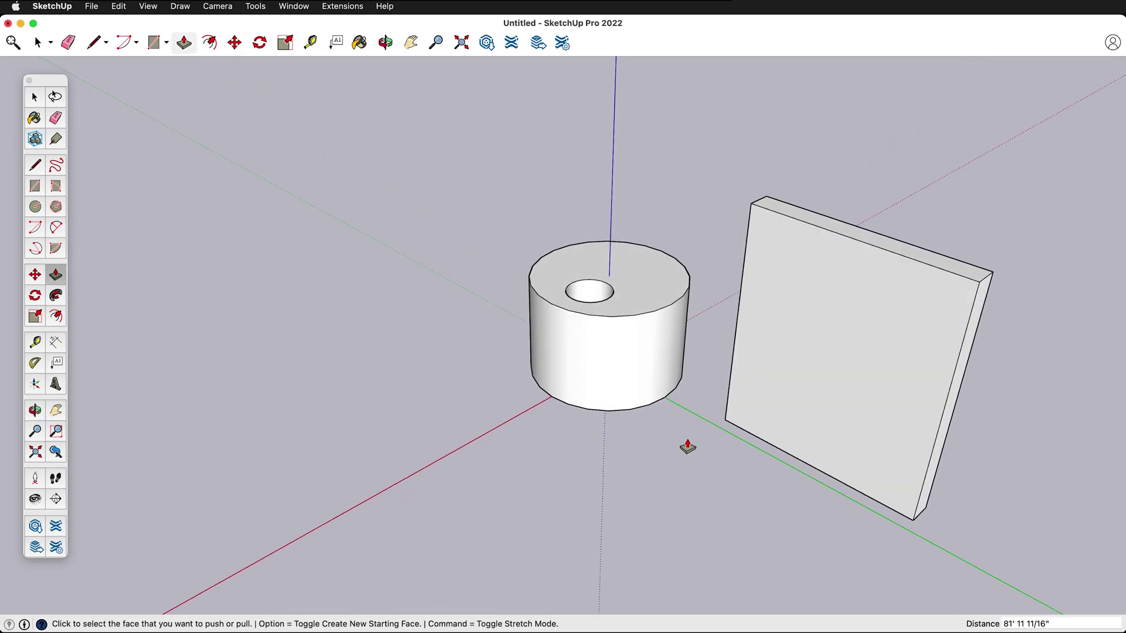
Draw a small rectangle on the wall's broad face and push it through the 8' thickness to cut a window opening, checking it from behind.
{"action": "key", "text": "r"}
{"action": "left_click", "coordinate": [791, 291]}
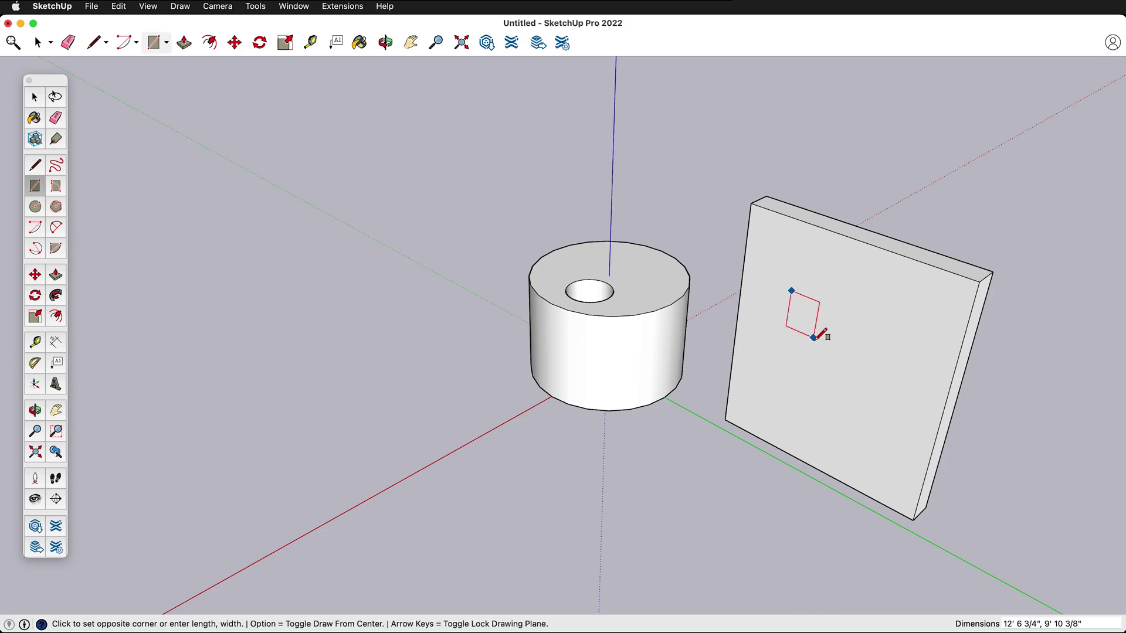
{"action": "left_click", "coordinate": [827, 356]}
{"action": "key", "text": "p"}
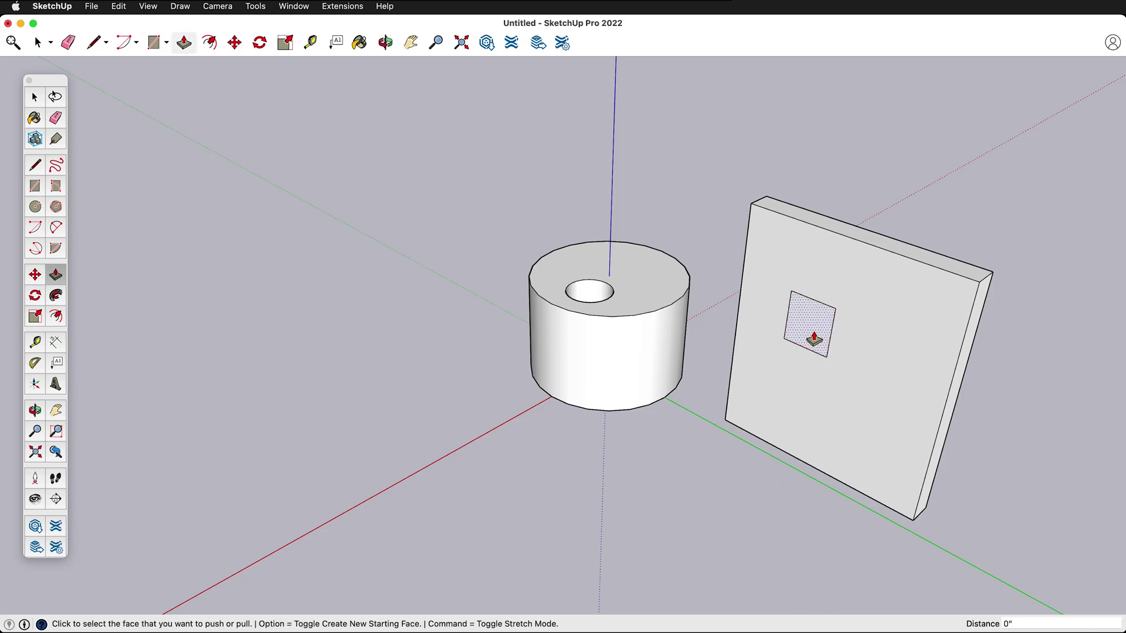
{"action": "left_click", "coordinate": [813, 339]}
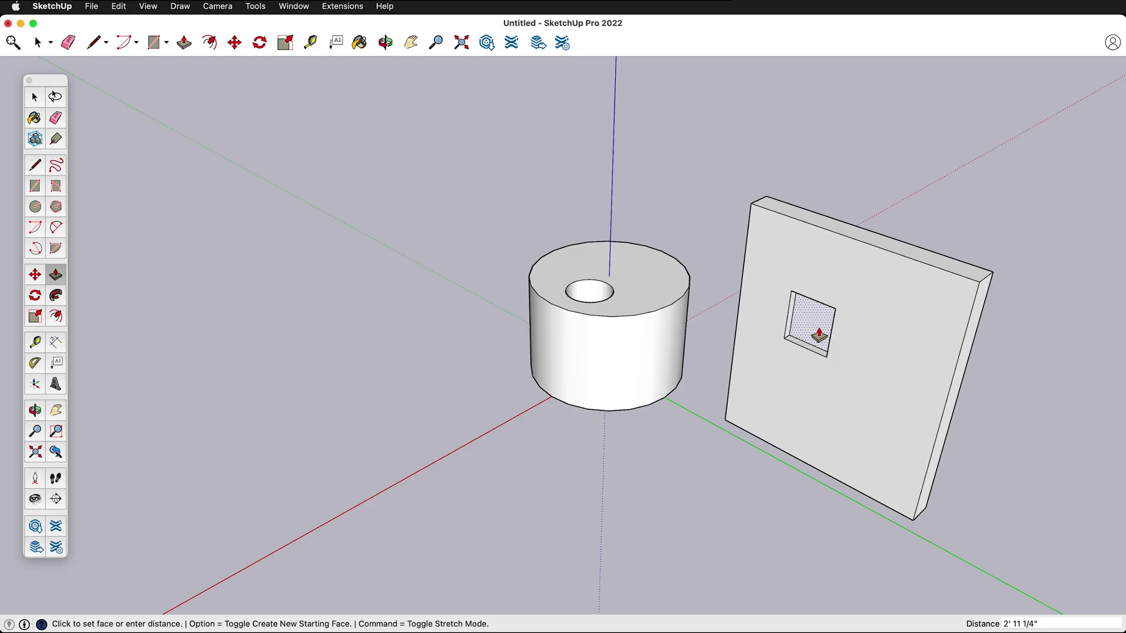
{"action": "left_click", "coordinate": [870, 235]}
{"action": "middle_click_drag", "start_coordinate": [794, 369], "coordinate": [159, 299]}
{"action": "key", "text": "p"}
{"action": "middle_click_drag", "start_coordinate": [804, 231], "coordinate": [684, 165]}
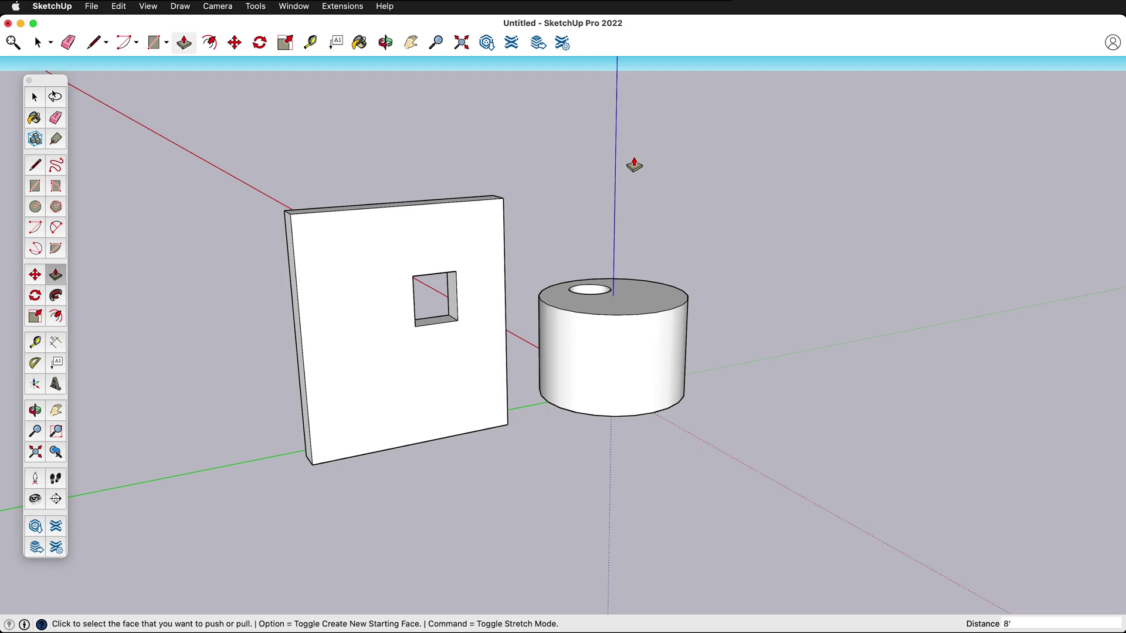
{"action": "mouse_move", "coordinate": [515, 364]}
{"action": "middle_mouse_down"}
{"action": "mouse_move", "coordinate": [448, 319]}
{"action": "mouse_move", "coordinate": [535, 356]}
{"action": "middle_mouse_up"}
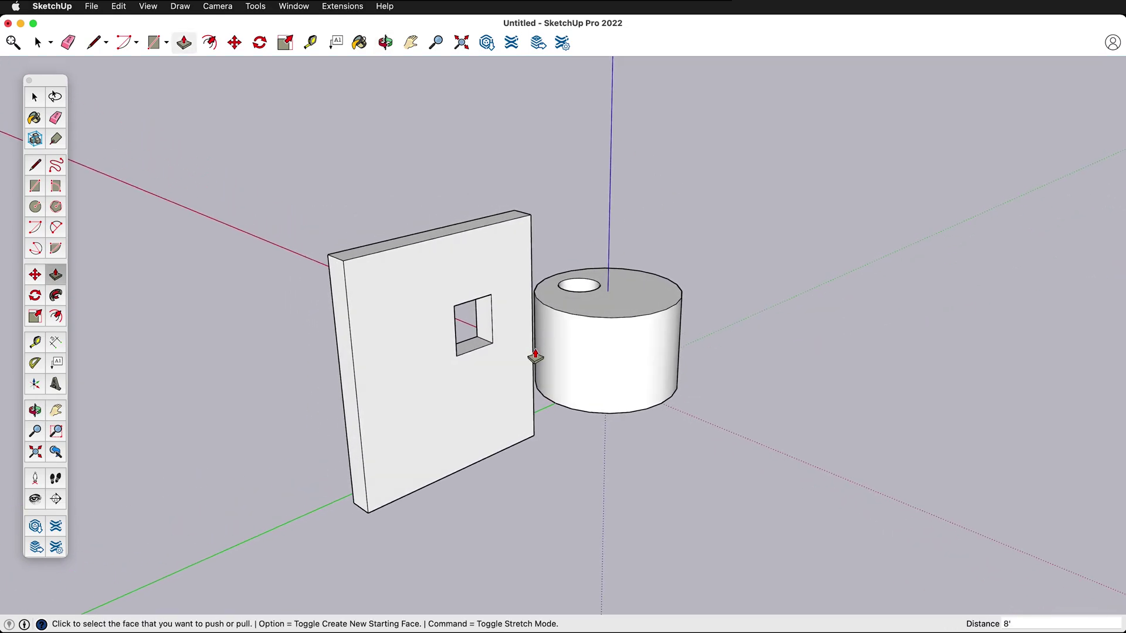
Draw a ground rectangle of about 70' 6" by 44' 8" along the wall's base, ending at the wall's bottom corner.
{"action": "scroll", "coordinate": [536, 356], "scroll_direction": "up", "scroll_amount": 3}
{"action": "scroll", "coordinate": [534, 349], "scroll_direction": "down", "scroll_amount": 4}
{"action": "key", "text": "r"}
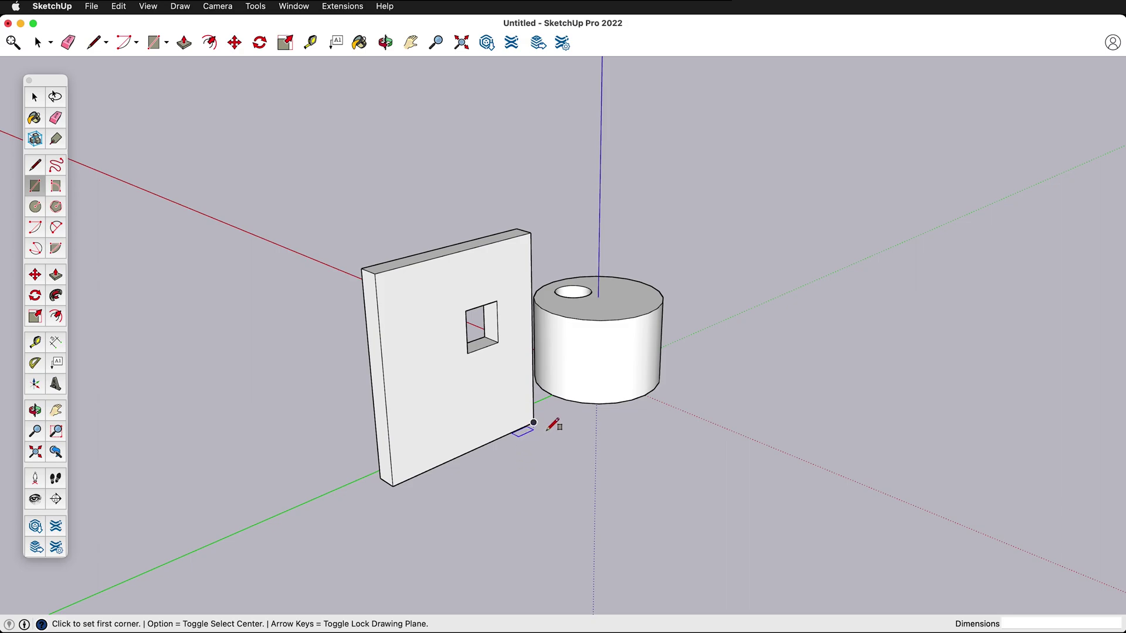
{"action": "left_click", "coordinate": [612, 462]}
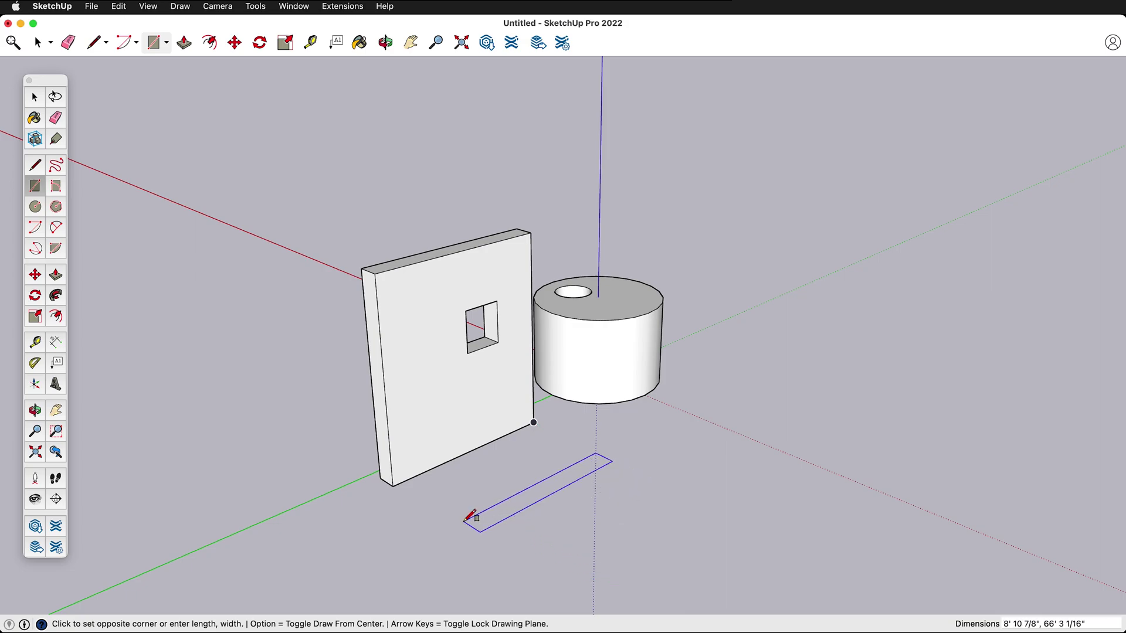
{"action": "left_click", "coordinate": [393, 485]}
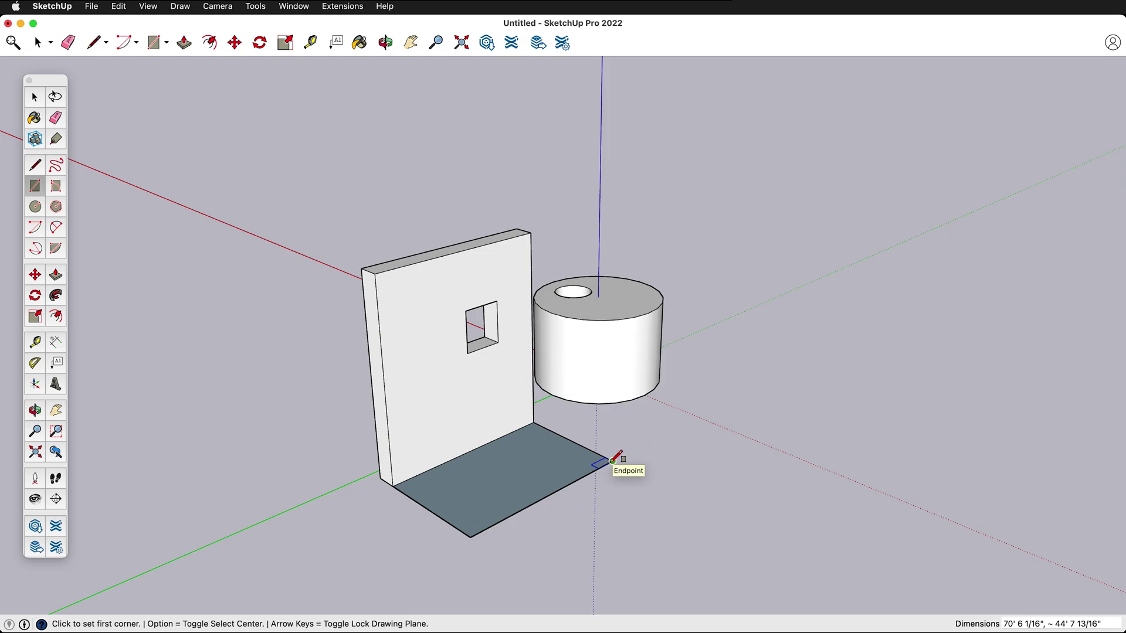
Draw a separate ground rectangle of about 44' 8" by 34' 4" beyond the cylinder, aligned along the green axis with the first rectangle's outer corner.
{"action": "left_click", "coordinate": [745, 389]}
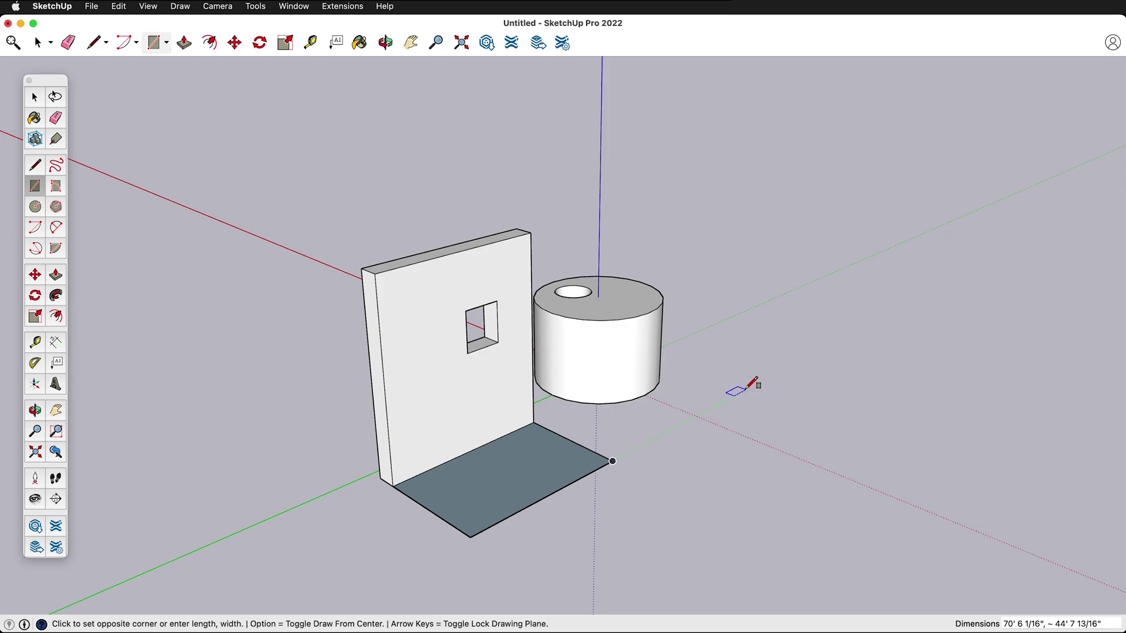
{"action": "left_click", "coordinate": [722, 347]}
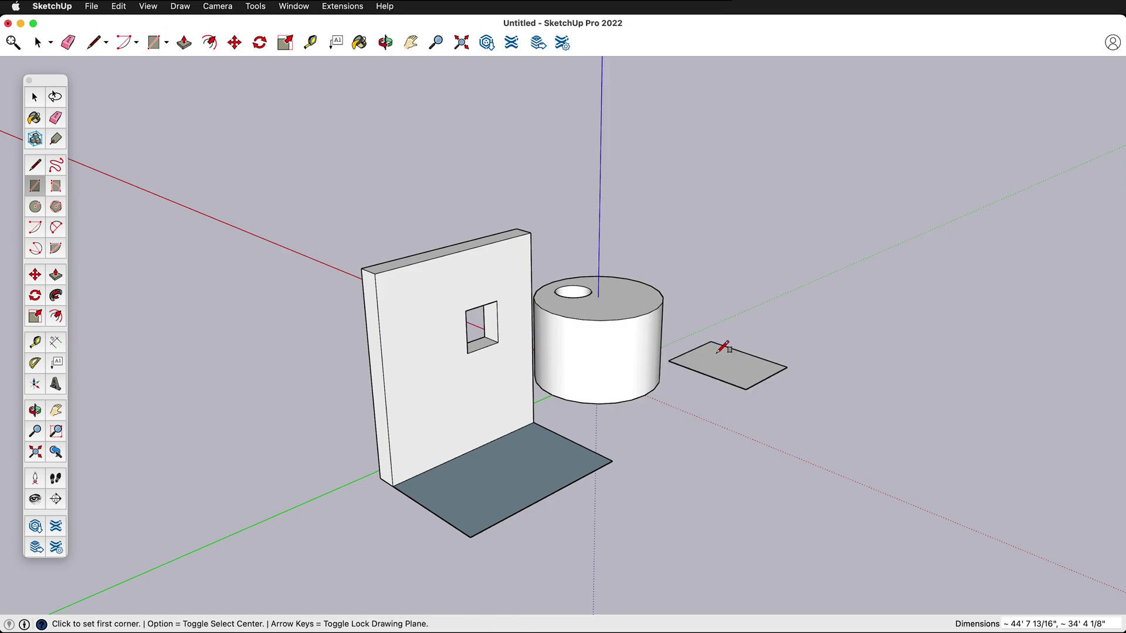
{"action": "middle_click_drag", "start_coordinate": [686, 495], "coordinate": [698, 520]}
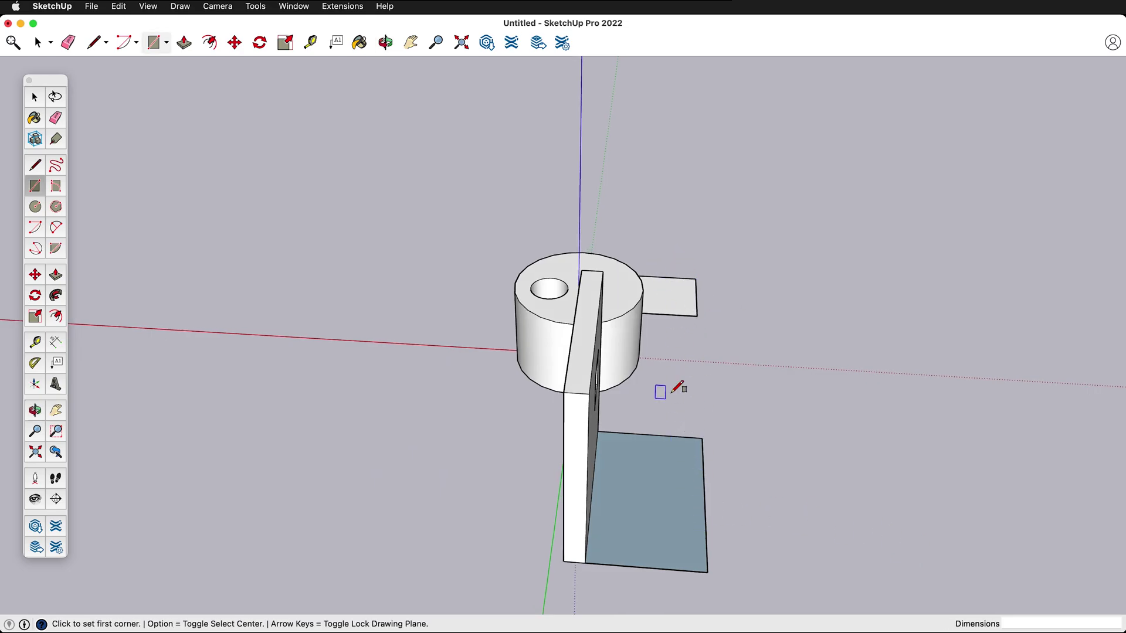
{"action": "middle_click_drag", "start_coordinate": [666, 389], "coordinate": [547, 367]}
Draw three parallel lines straight across the wall's top face, spanning its 8' thickness.
{"action": "key", "text": "space"}
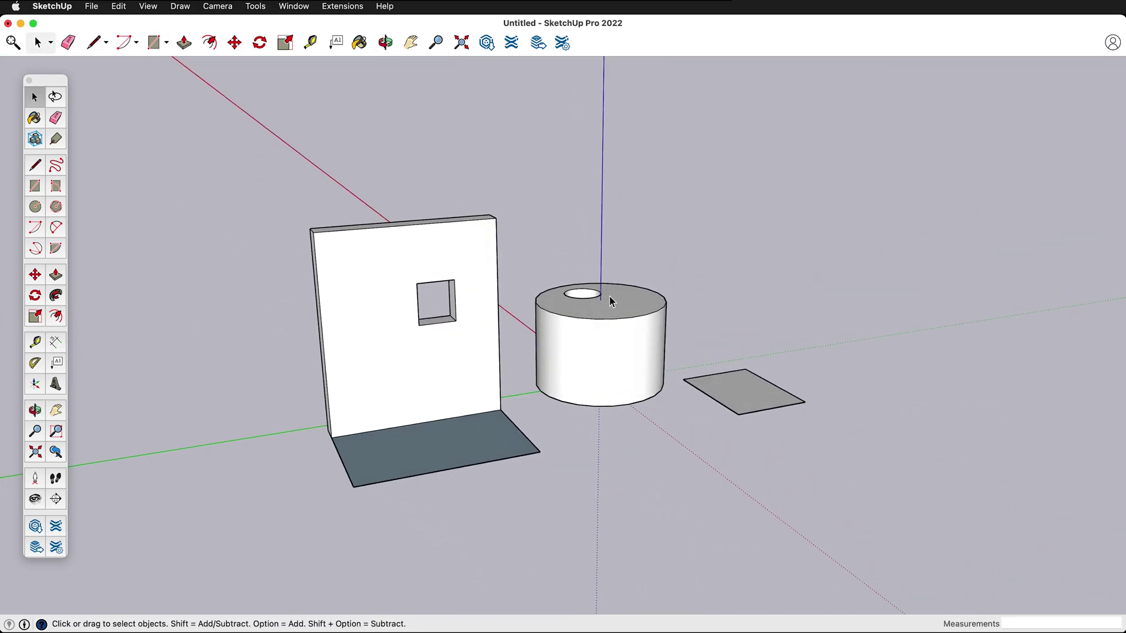
{"action": "scroll", "coordinate": [558, 353], "scroll_direction": "up", "scroll_amount": 5}
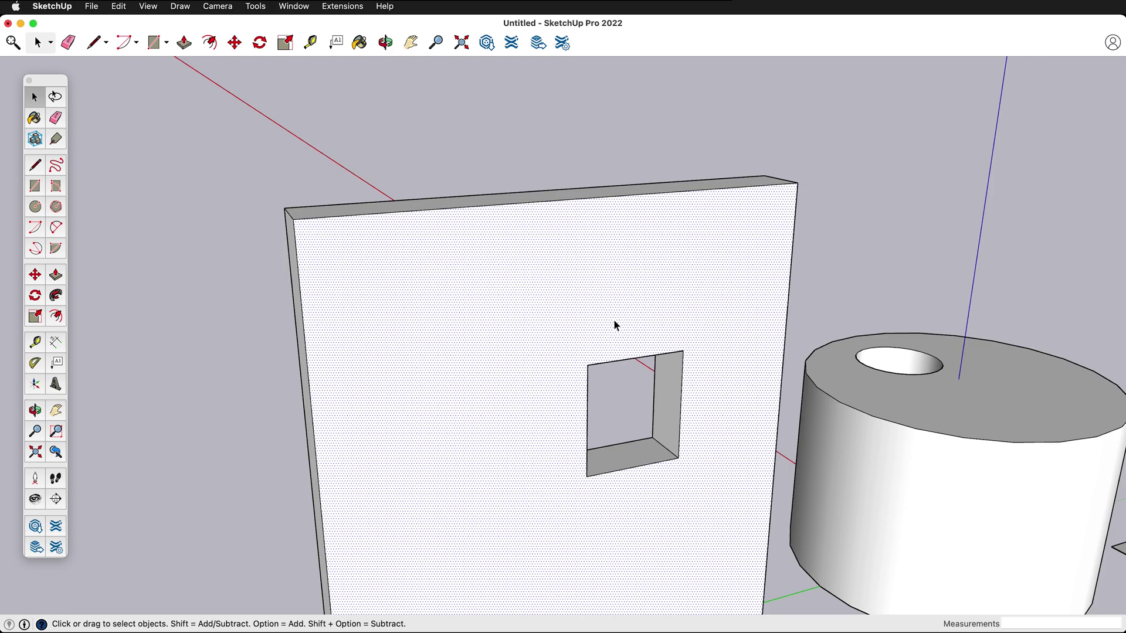
{"action": "key", "text": "l"}
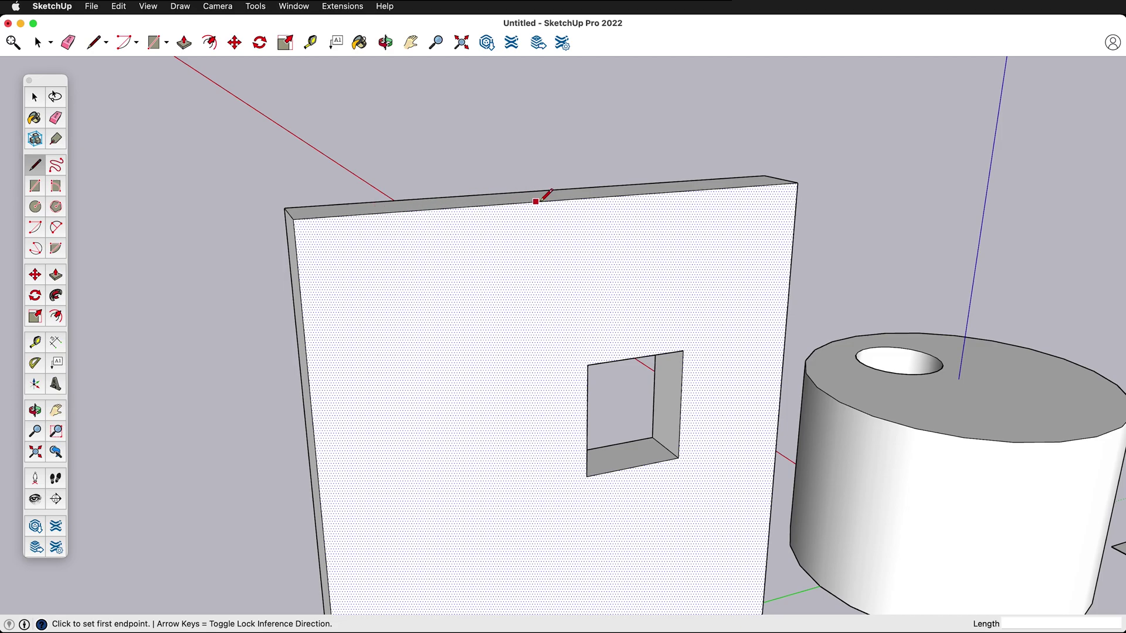
{"action": "left_click", "coordinate": [574, 199]}
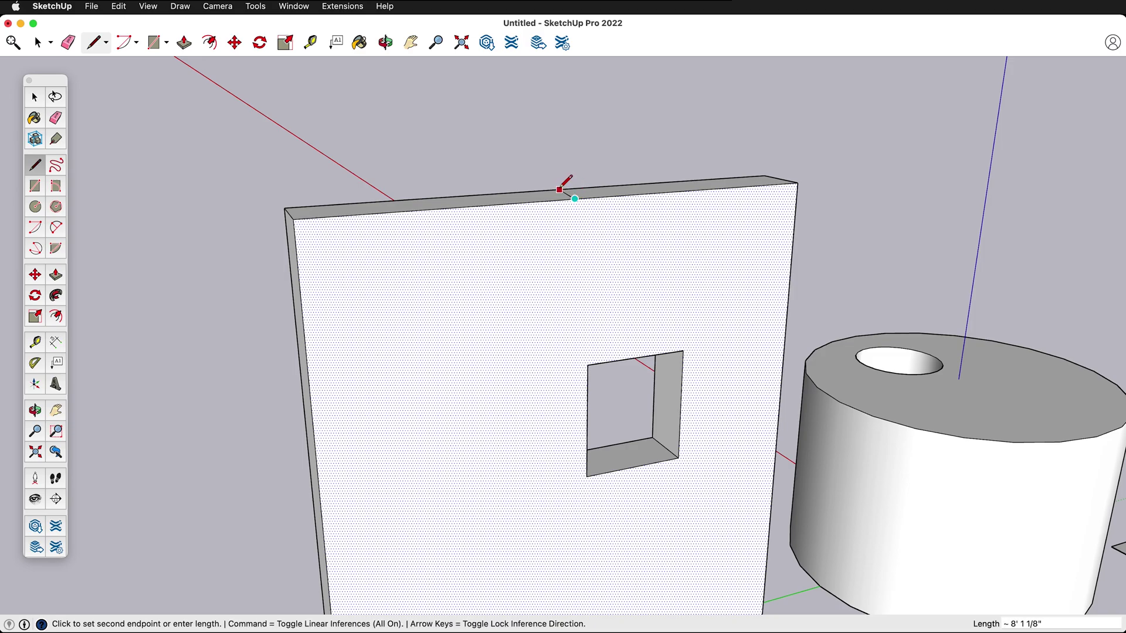
{"action": "left_click", "coordinate": [550, 189]}
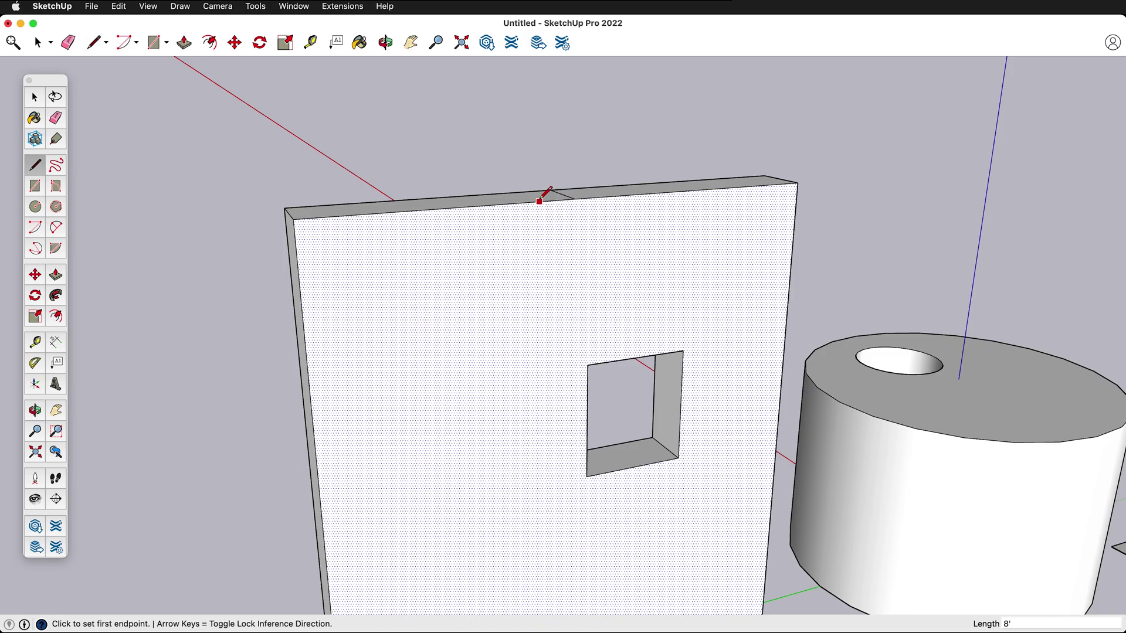
{"action": "left_click", "coordinate": [443, 208]}
{"action": "left_click", "coordinate": [427, 200]}
{"action": "left_click", "coordinate": [510, 203]}
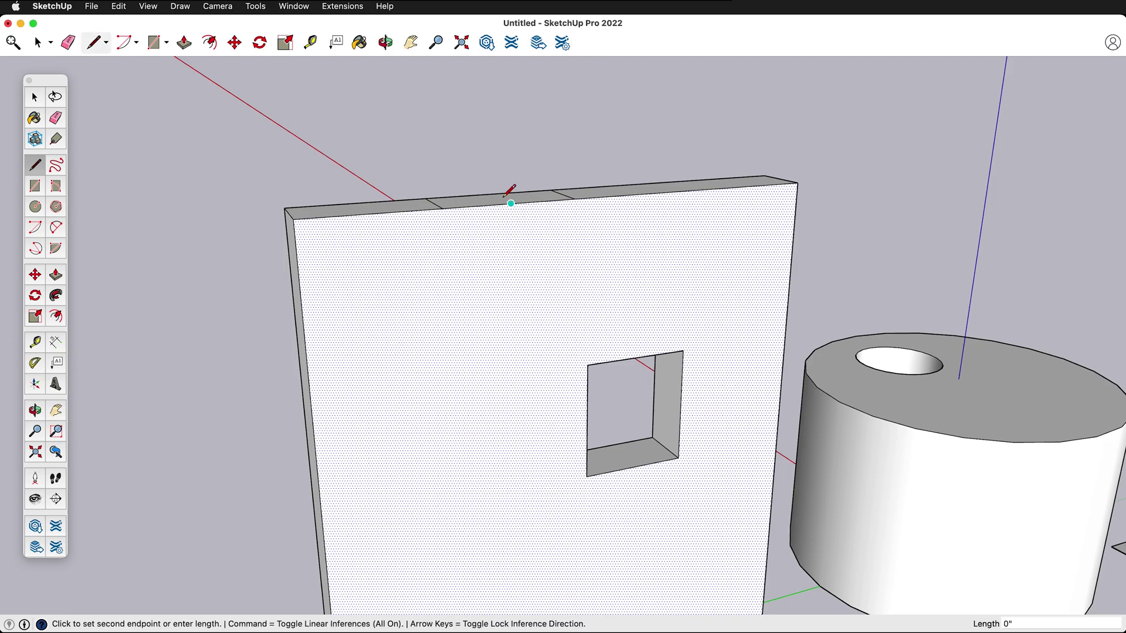
{"action": "left_click", "coordinate": [490, 194]}
{"action": "key", "text": "space"}
Select the wall, cylinder and both ground rectangles together and delete them to clear the model.
{"action": "scroll", "coordinate": [458, 286], "scroll_direction": "down", "scroll_amount": 5}
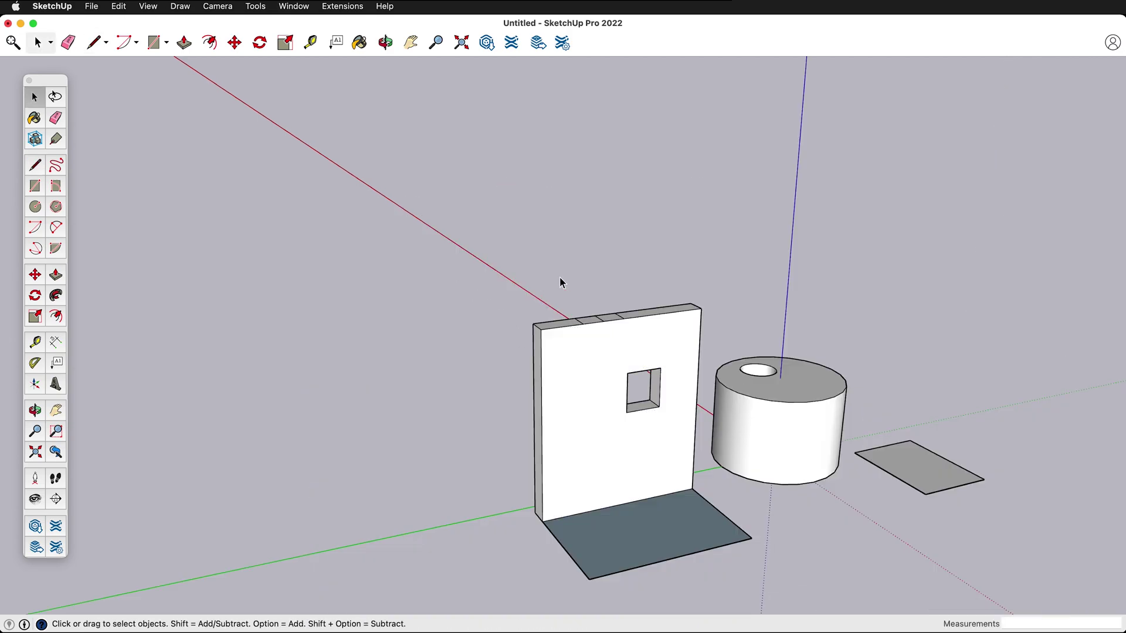
{"action": "scroll", "coordinate": [522, 345], "scroll_direction": "down", "scroll_amount": 3}
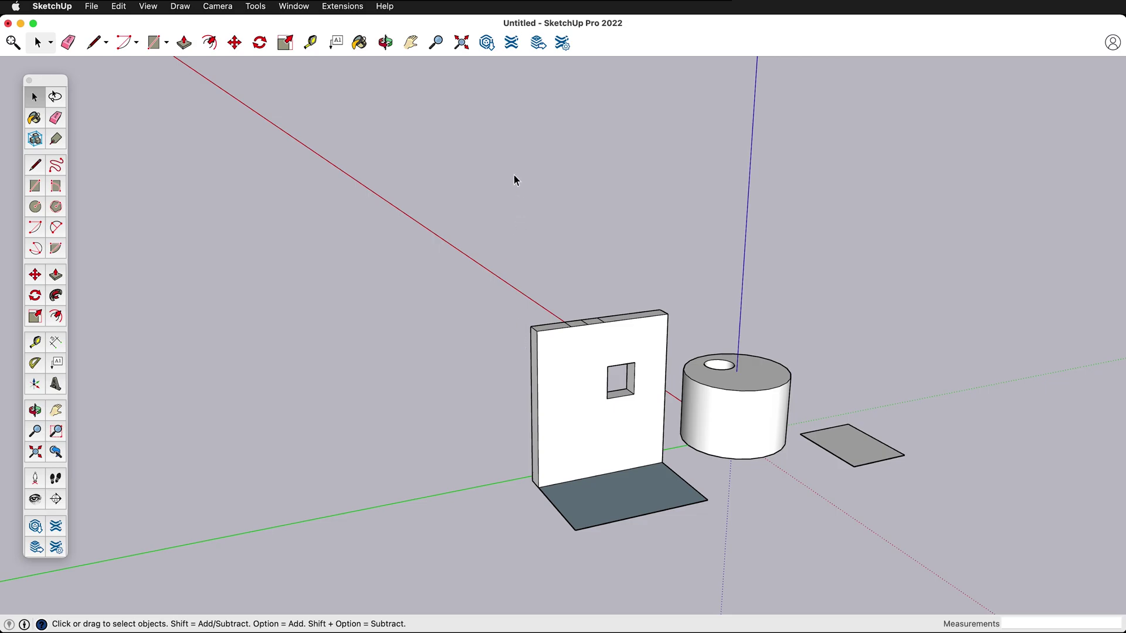
{"action": "left_click_drag", "start_coordinate": [452, 239], "coordinate": [1027, 571]}
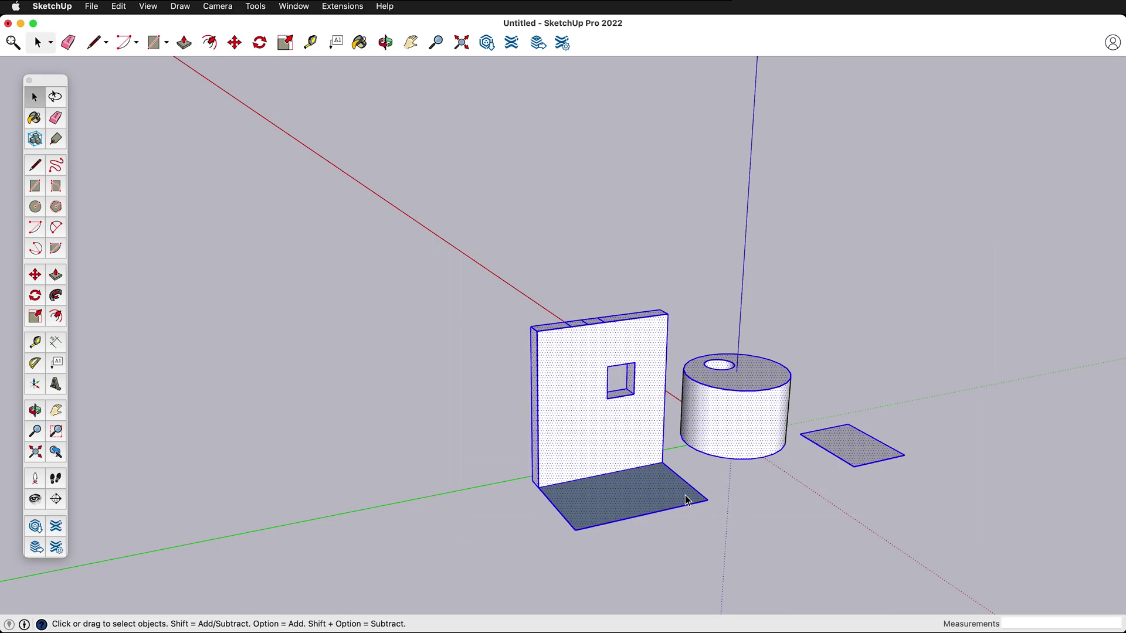
{"action": "key", "text": "Delete"}
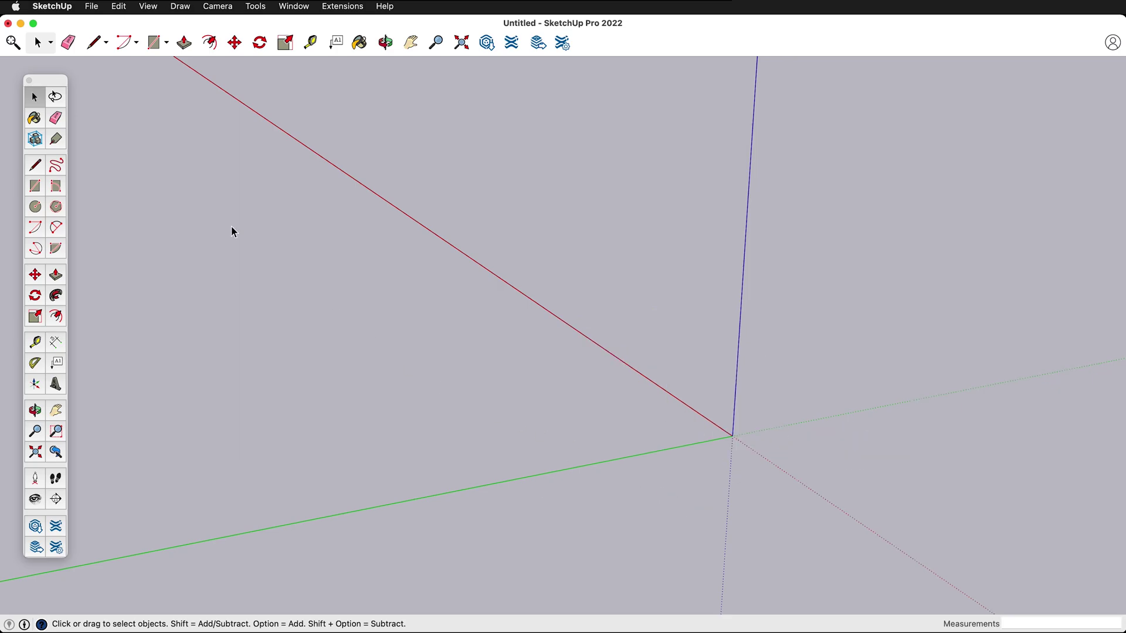
Draw a large rectangle on the ground over the origin and Push/Pull it up about 142' 5" into a box.
{"action": "left_click", "coordinate": [35, 186]}
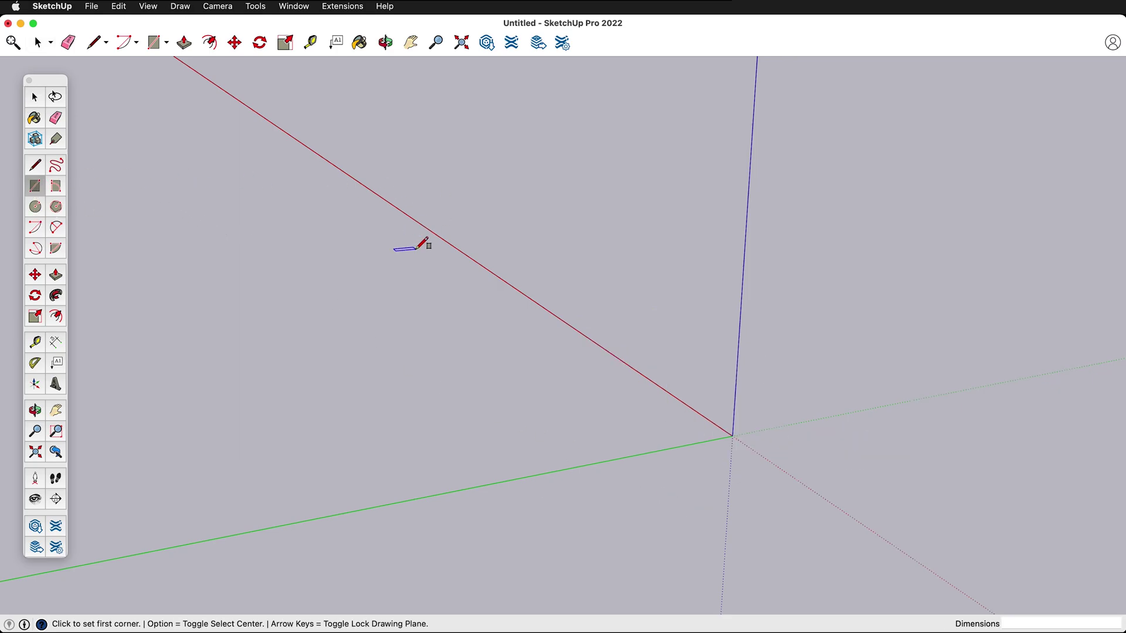
{"action": "scroll", "coordinate": [422, 245], "scroll_direction": "down", "scroll_amount": 4}
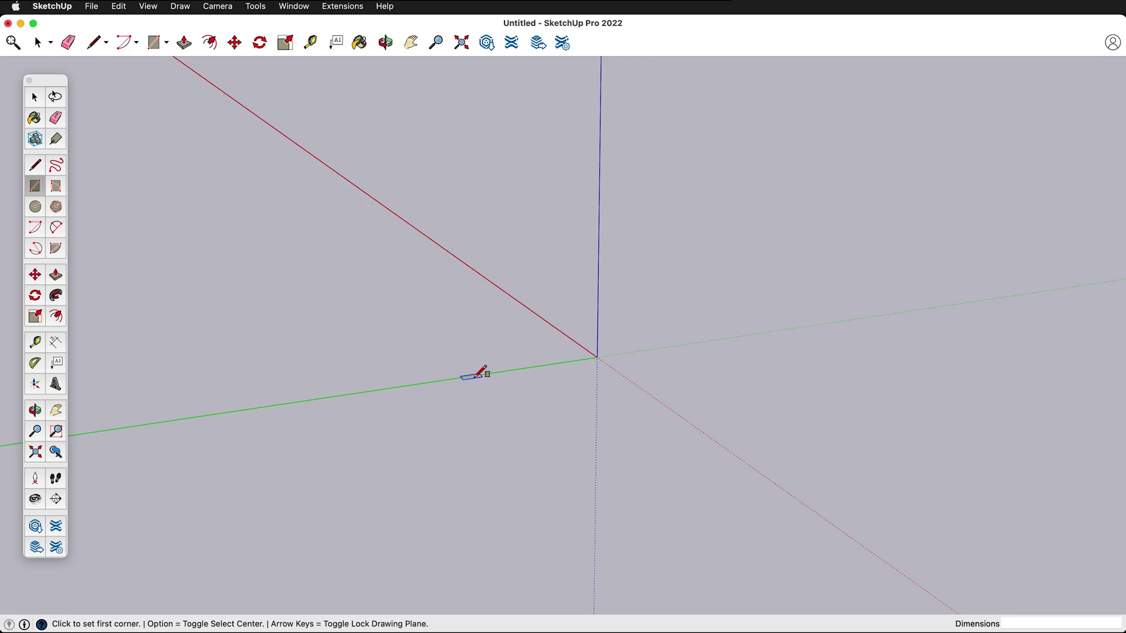
{"action": "left_click", "coordinate": [440, 372]}
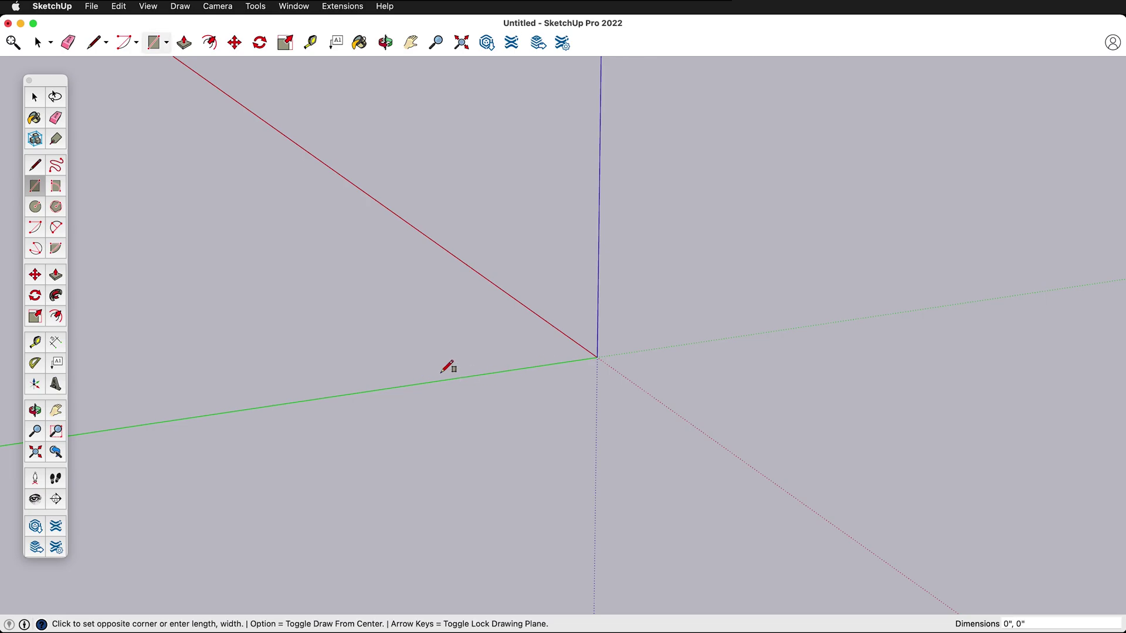
{"action": "left_click", "coordinate": [868, 399]}
{"action": "key", "text": "p"}
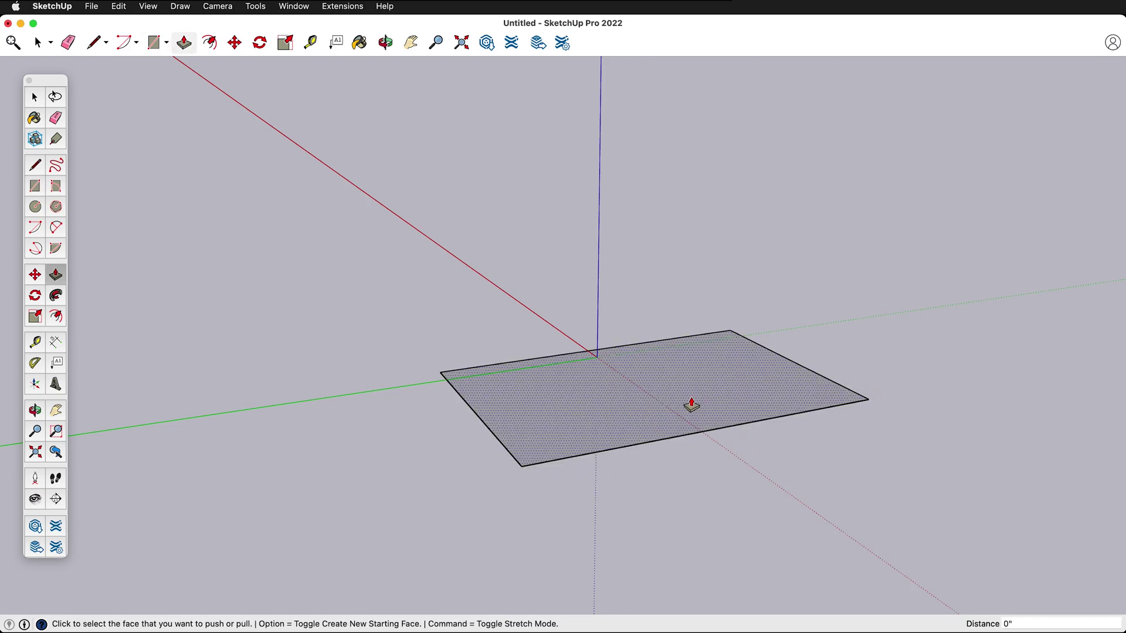
{"action": "left_click", "coordinate": [689, 401]}
{"action": "left_click", "coordinate": [691, 243]}
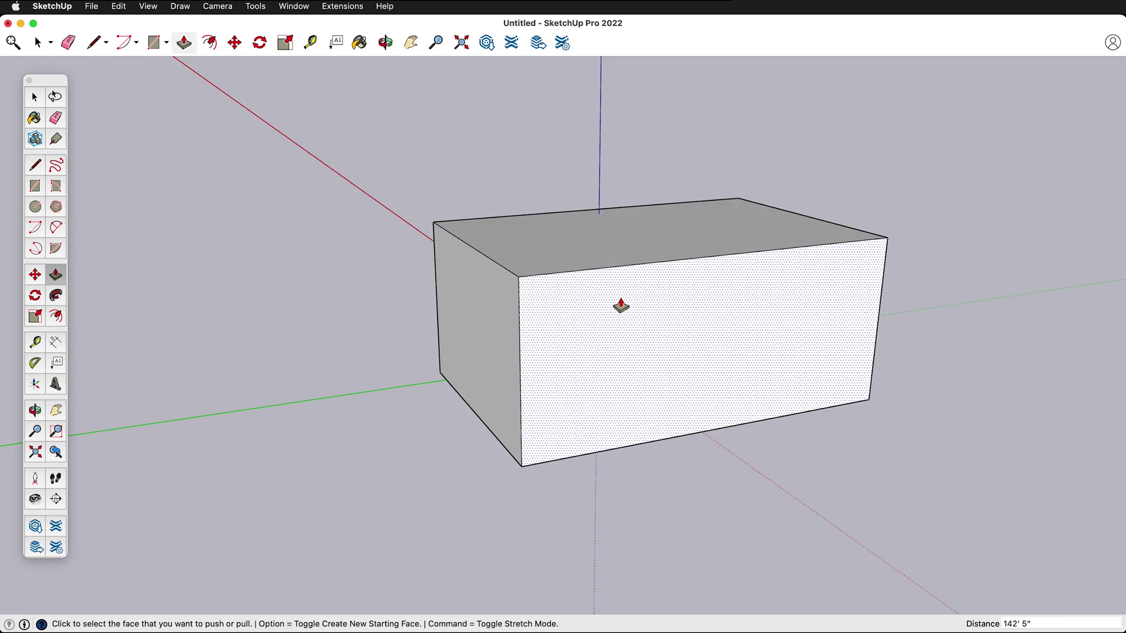
{"action": "middle_click_drag", "start_coordinate": [502, 422], "coordinate": [519, 528]}
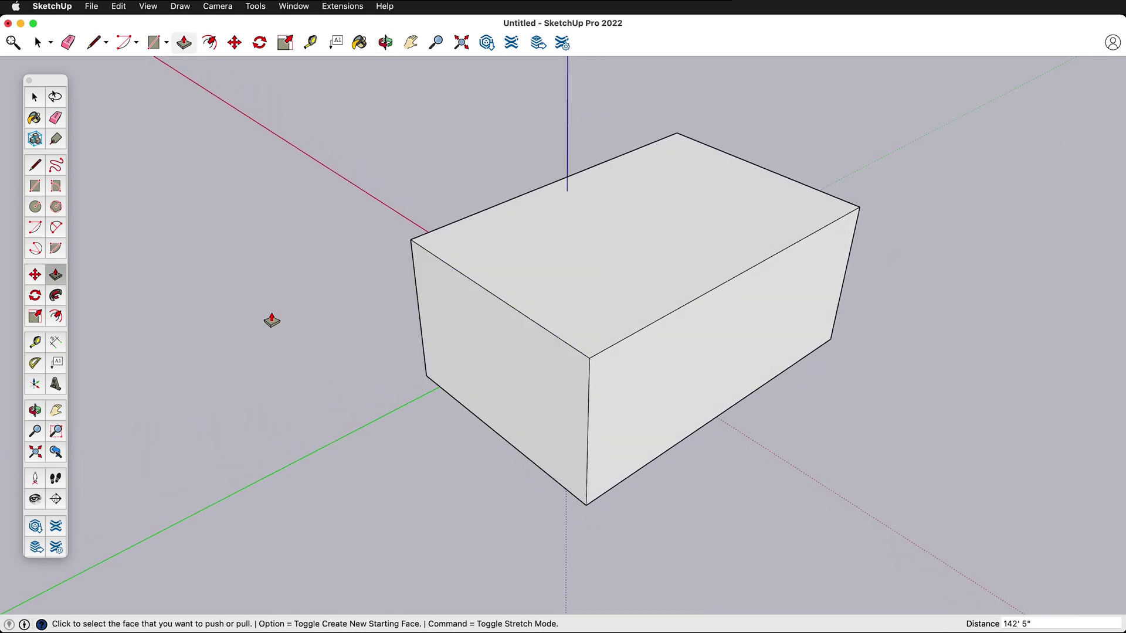
Draw a line about 321' 10" long between the midpoints of the top face's short edges and select it for the Move tool.
{"action": "left_click", "coordinate": [37, 167]}
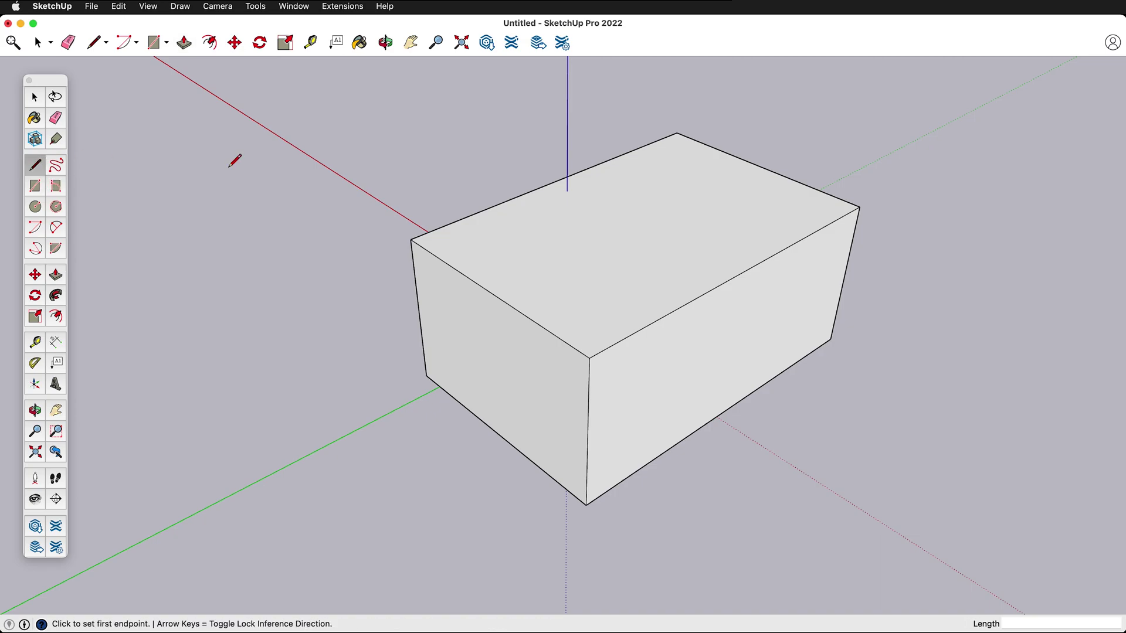
{"action": "left_click", "coordinate": [493, 294]}
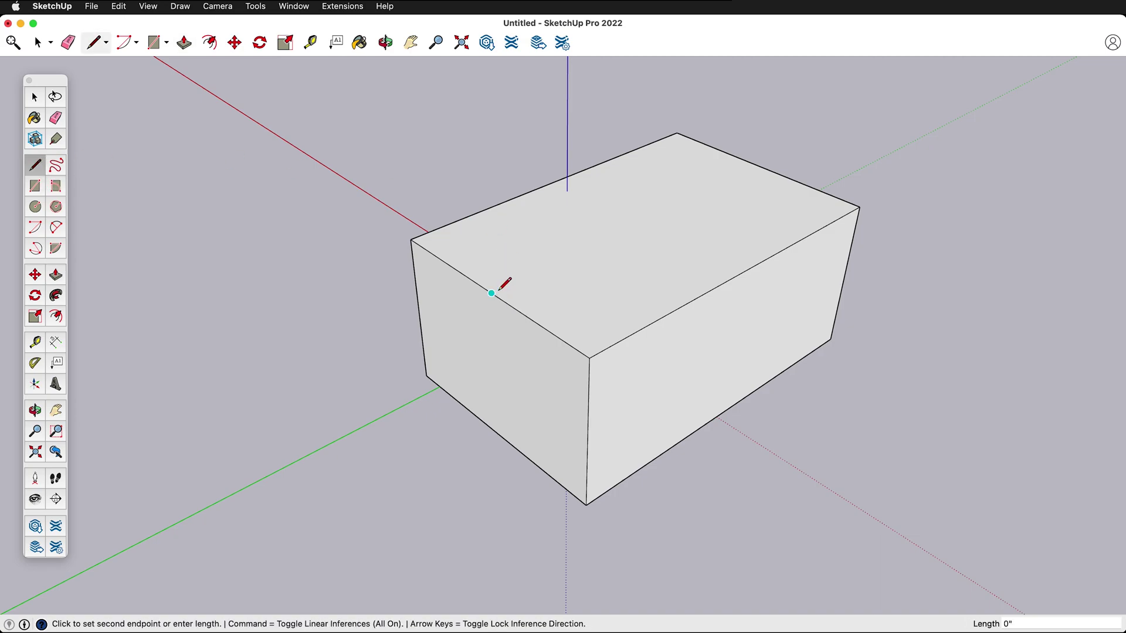
{"action": "left_click", "coordinate": [761, 167]}
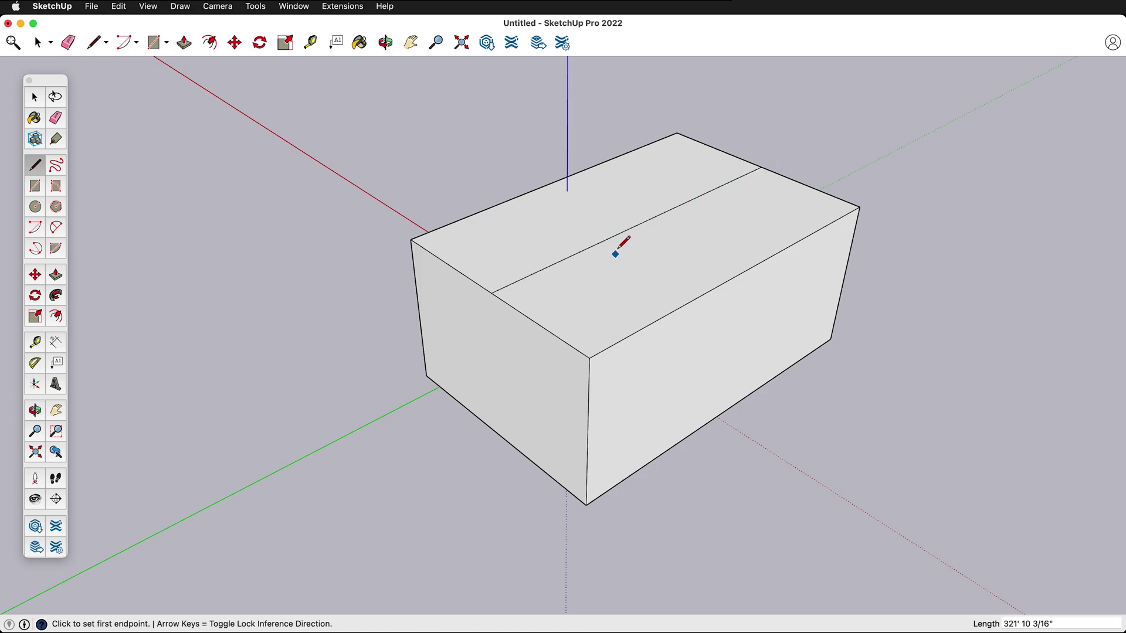
{"action": "key", "text": "space"}
{"action": "left_click", "coordinate": [593, 245]}
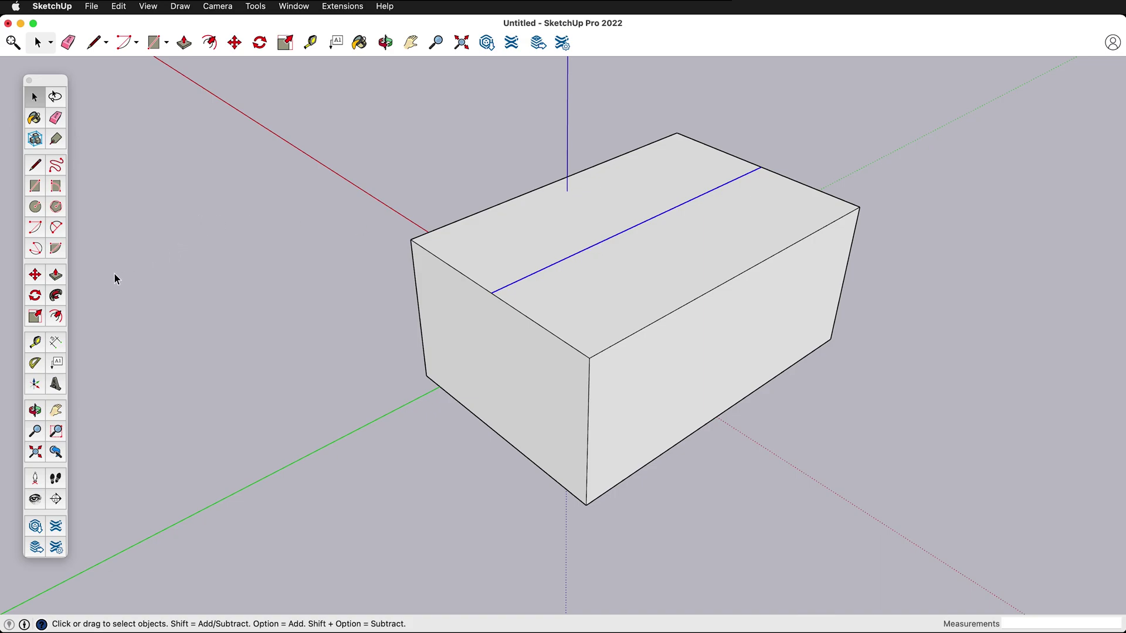
{"action": "left_click", "coordinate": [34, 275]}
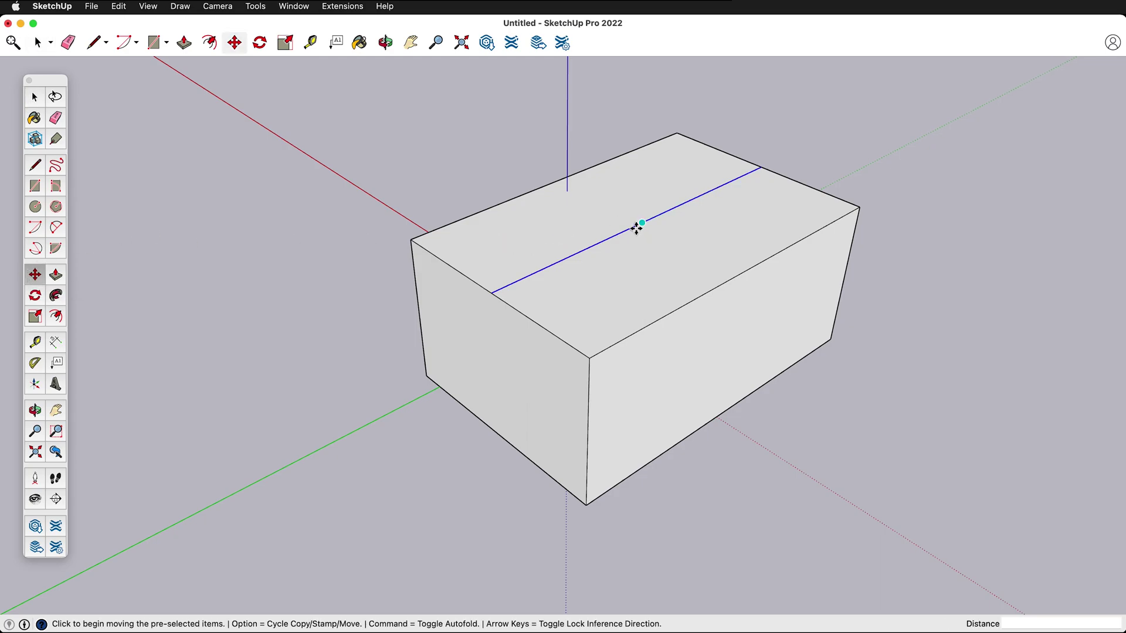
Try moving the centre line freely down into the box so that the top face folds into a valley.
{"action": "left_click", "coordinate": [579, 253]}
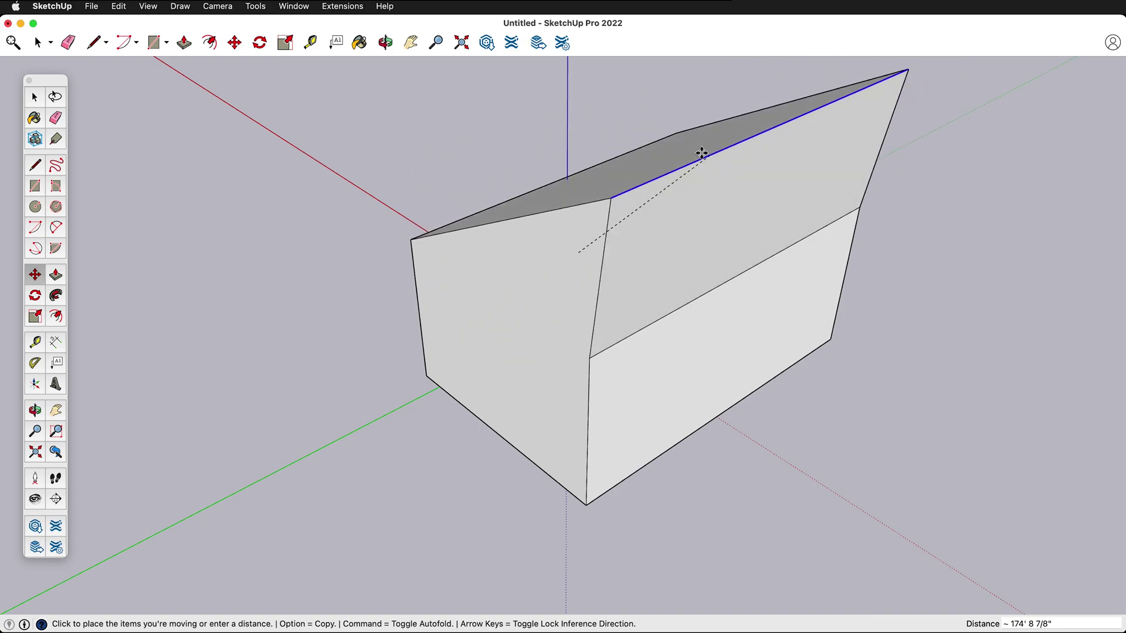
{"action": "left_click", "coordinate": [576, 304]}
{"action": "key", "text": "o"}
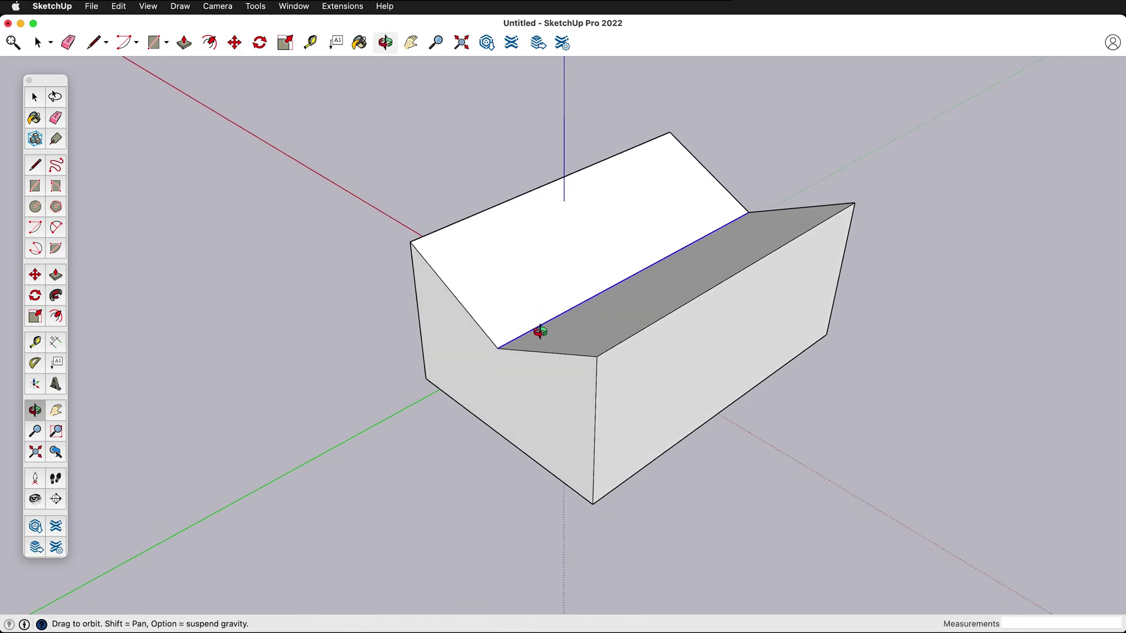
{"action": "left_click_drag", "start_coordinate": [535, 329], "coordinate": [733, 252]}
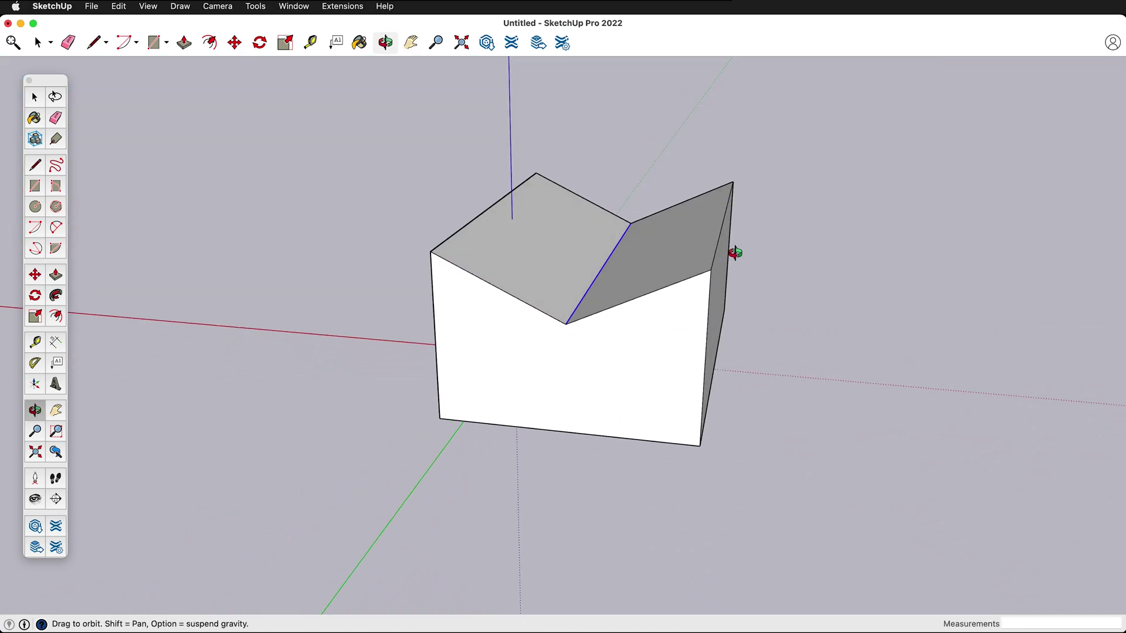
Try raising the centre line freely above the box to form a gable roof, and inspect its shape from the other end.
{"action": "key", "text": "m"}
{"action": "left_click", "coordinate": [590, 277]}
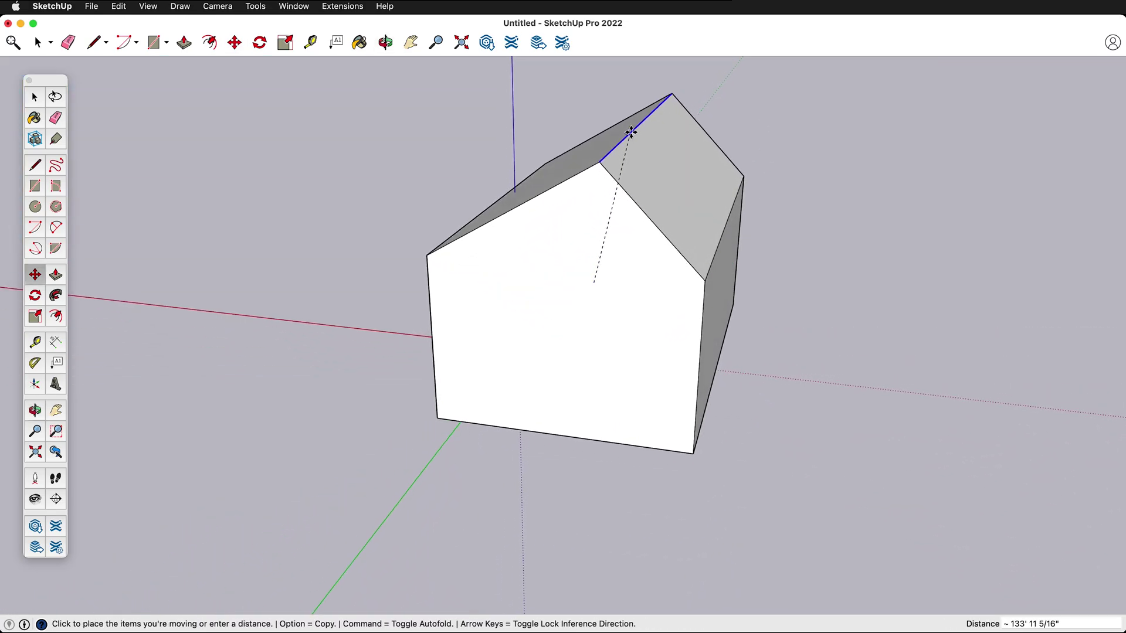
{"action": "left_click", "coordinate": [699, 124]}
{"action": "key", "text": "o"}
{"action": "left_click_drag", "start_coordinate": [781, 328], "coordinate": [706, 294]}
{"action": "key", "text": "m"}
{"action": "key", "text": "o"}
{"action": "key", "text": "m"}
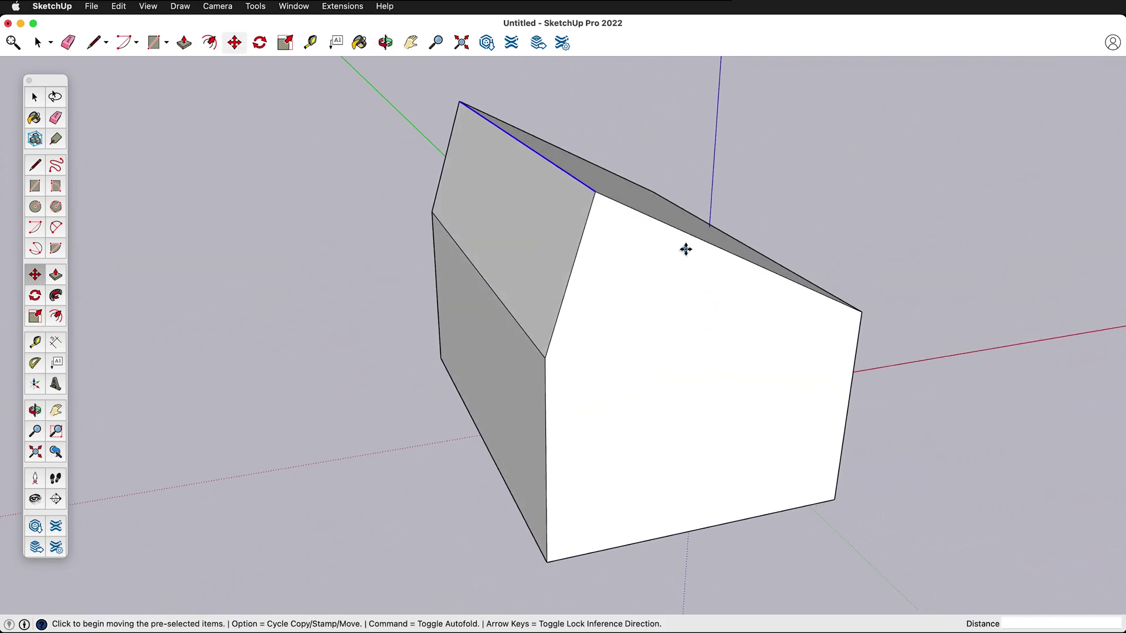
{"action": "middle_click_drag", "start_coordinate": [716, 296], "coordinate": [655, 302]}
Undo both centre line moves, then try sliding the line along the red axis past the box's long edge and cancel.
{"action": "key", "text": "super+z"}
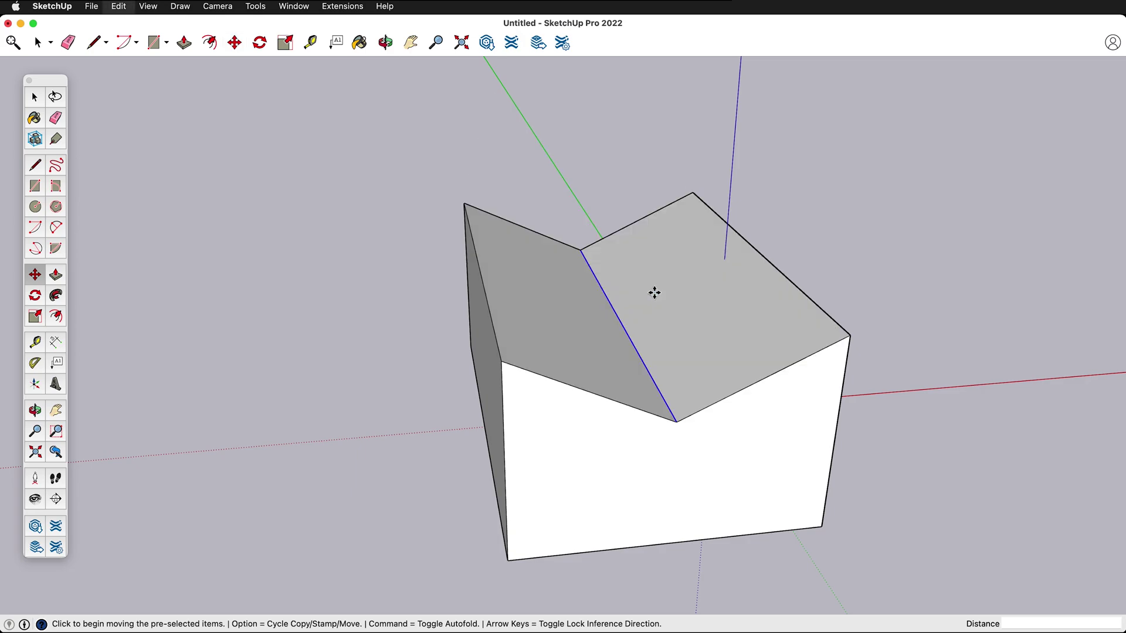
{"action": "key", "text": "super+z"}
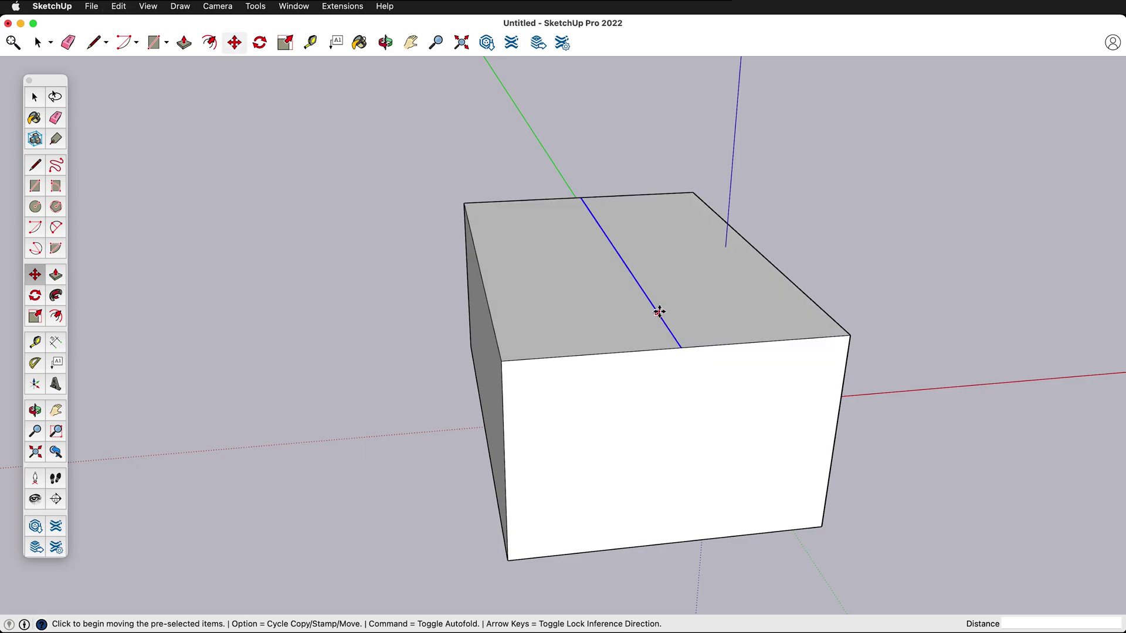
{"action": "left_click", "coordinate": [659, 311]}
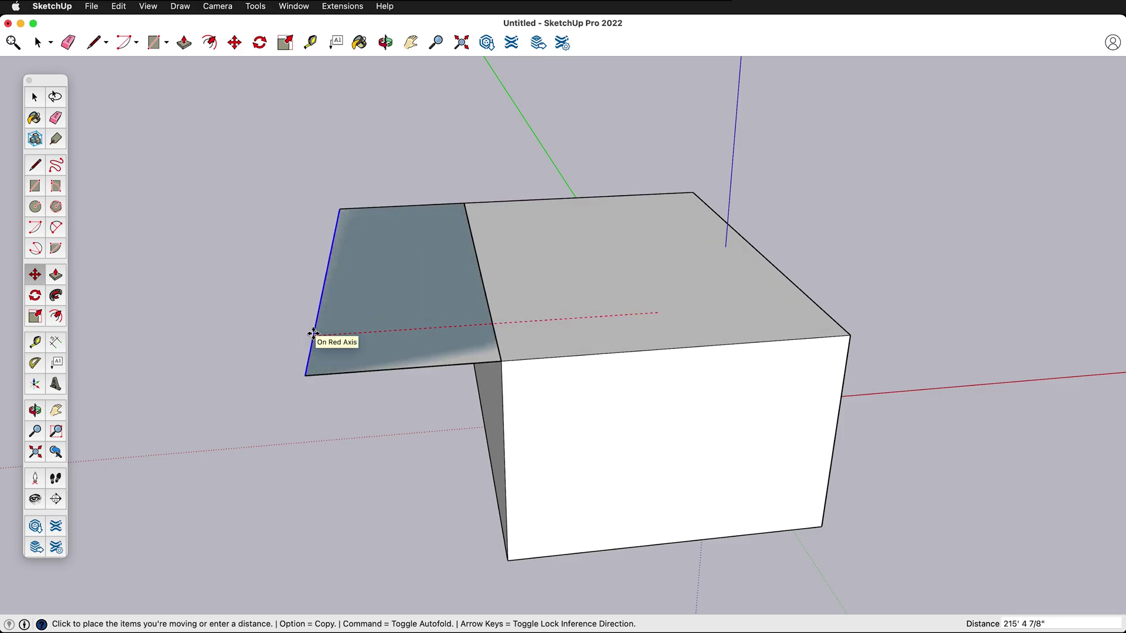
{"action": "key", "text": "Escape"}
Move the centre line straight up the blue axis about 79' 11" to form a gable roof, and view it from the side.
{"action": "left_click", "coordinate": [628, 264]}
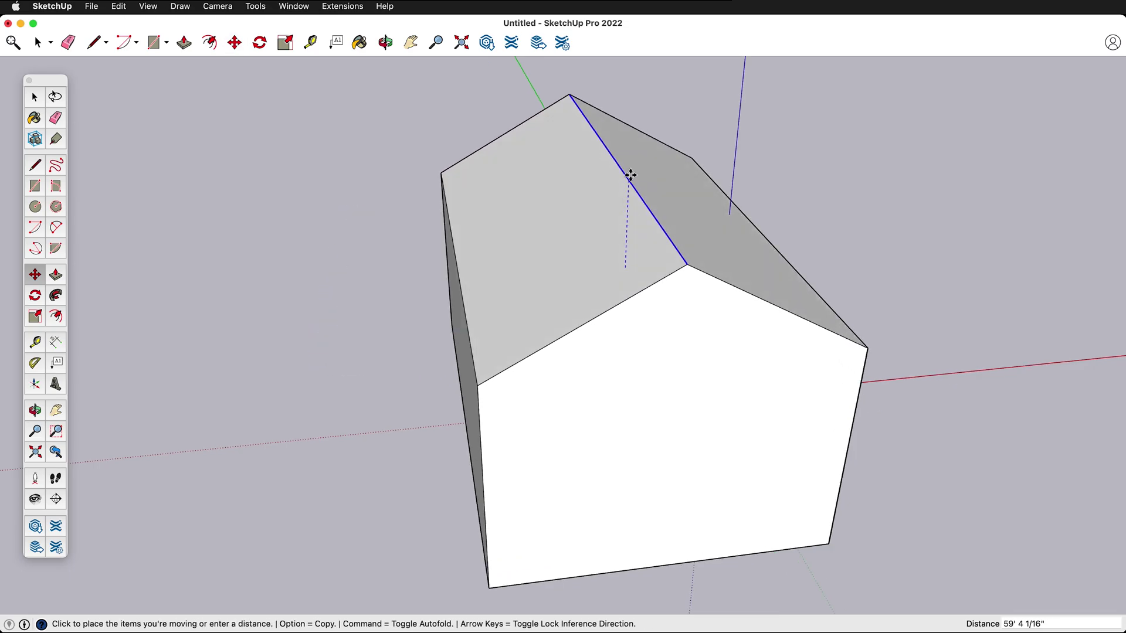
{"action": "left_click", "coordinate": [633, 151]}
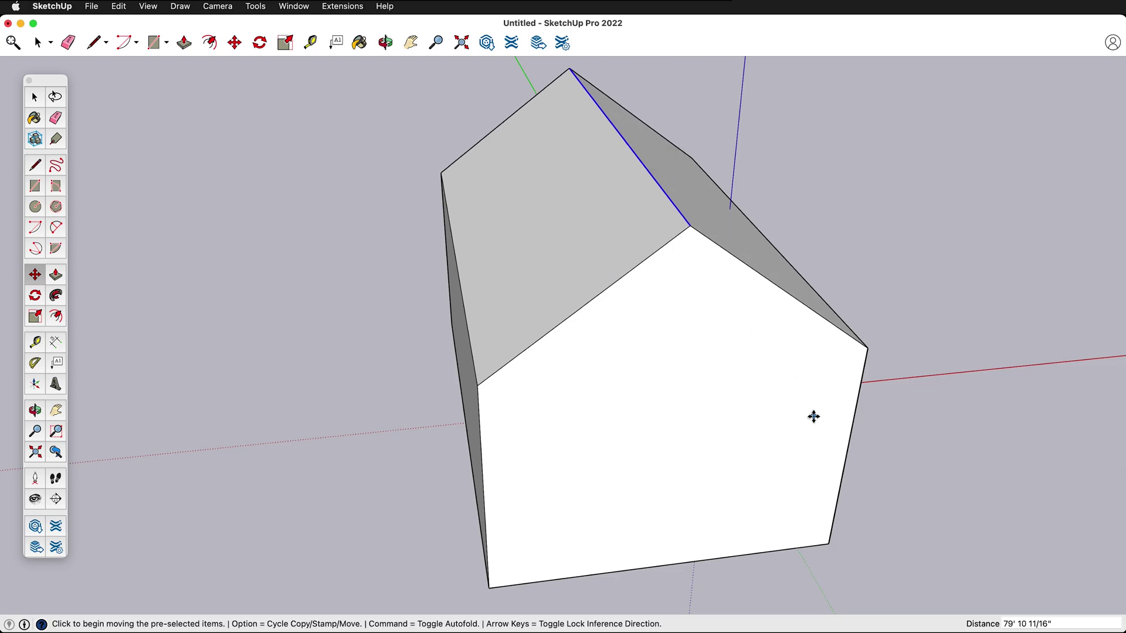
{"action": "middle_click_drag", "start_coordinate": [812, 415], "coordinate": [1067, 351]}
{"action": "middle_click_drag", "start_coordinate": [701, 367], "coordinate": [580, 367]}
{"action": "scroll", "coordinate": [743, 507], "scroll_direction": "up", "scroll_amount": 2}
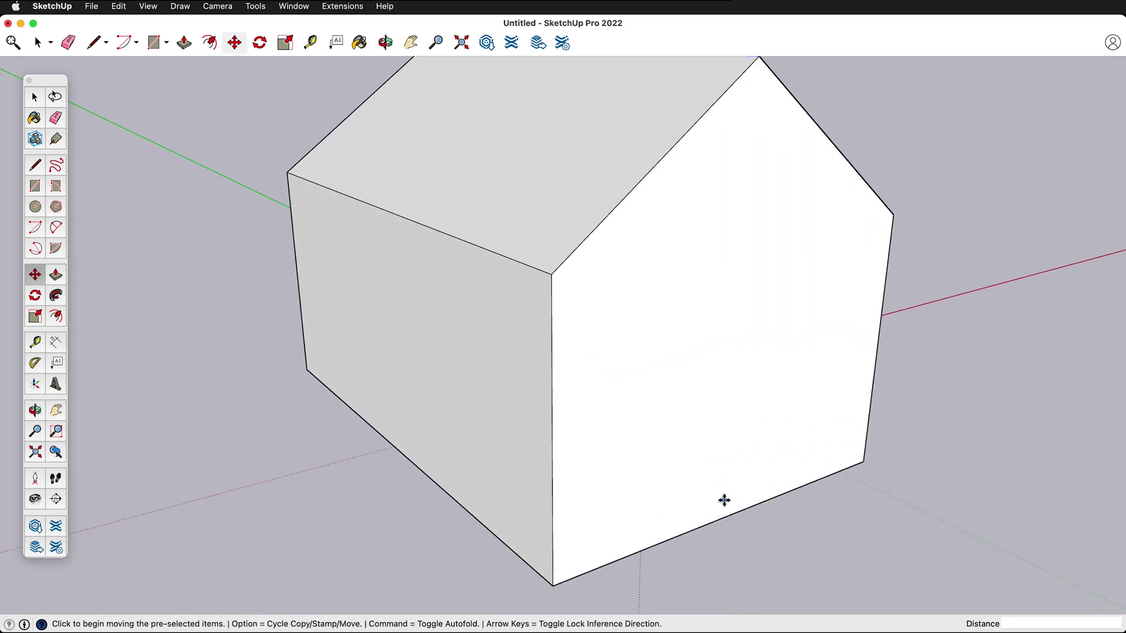
{"action": "scroll", "coordinate": [723, 500], "scroll_direction": "down", "scroll_amount": 4}
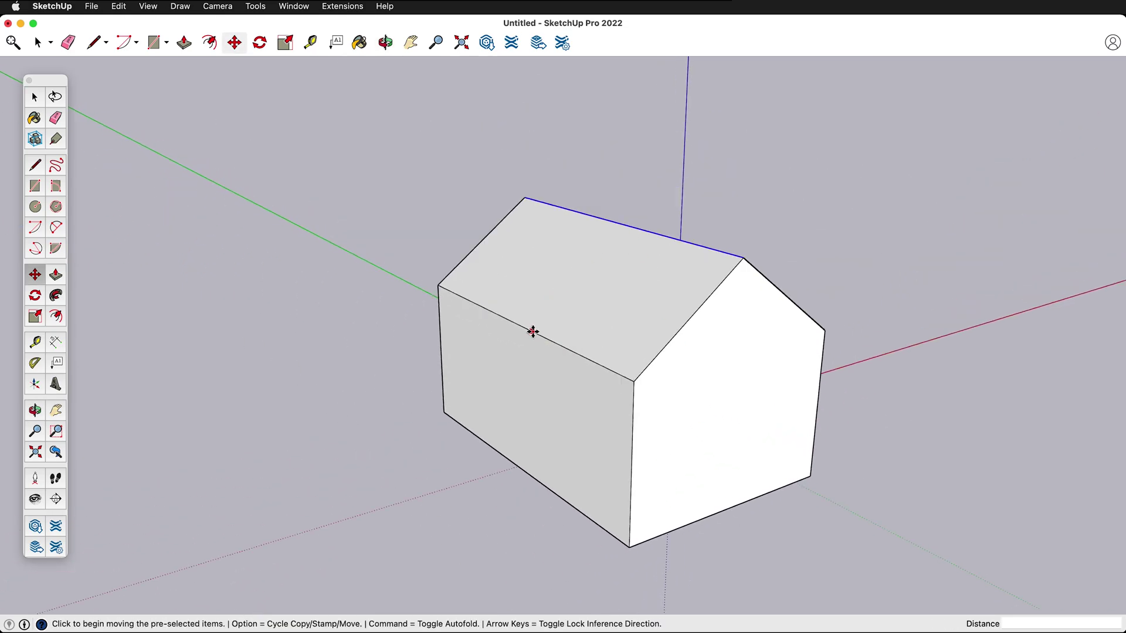